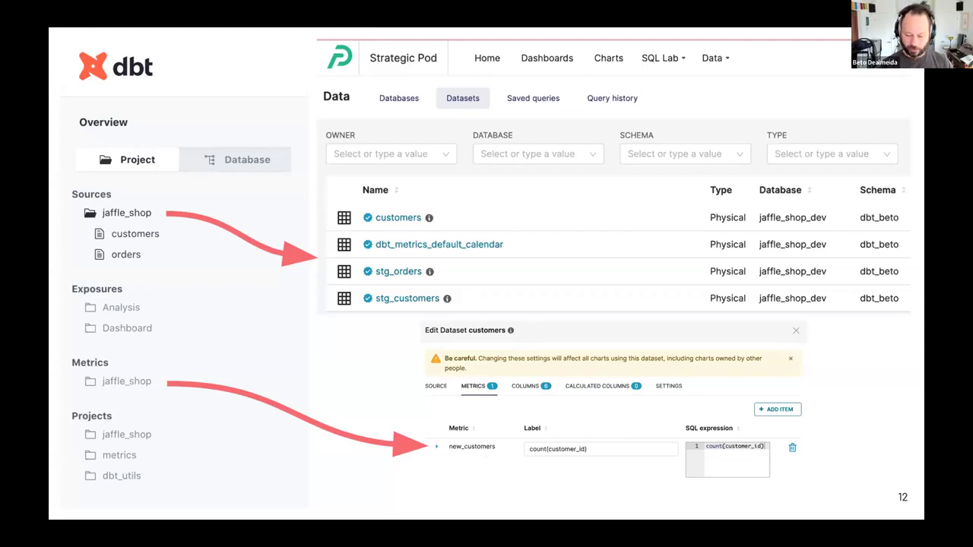
{"action": "key", "text": "Right"}
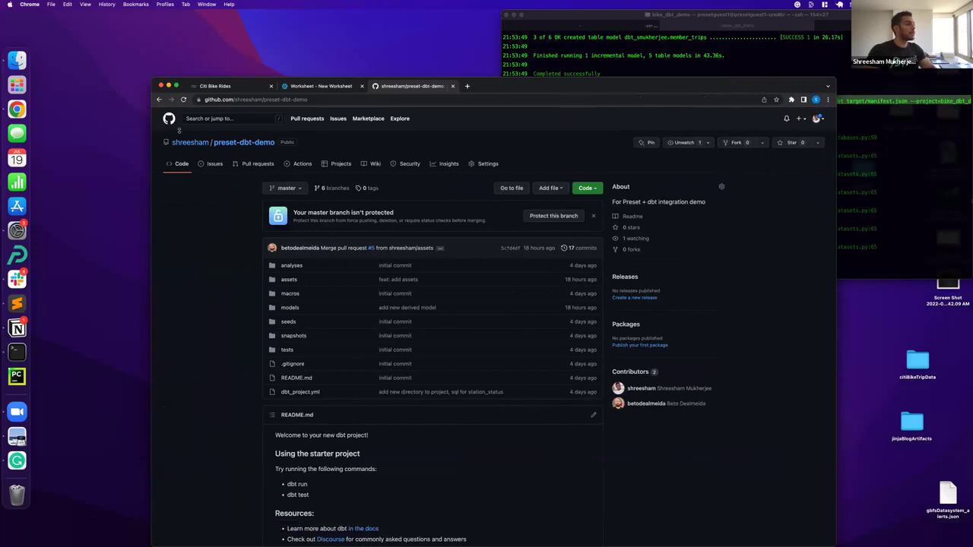
- Reposition and widen the browser window, and bring up the Citi Bike Rides dashboard in it
{"action": "left_click_drag", "start_coordinate": [152, 78], "coordinate": [31, 10]}
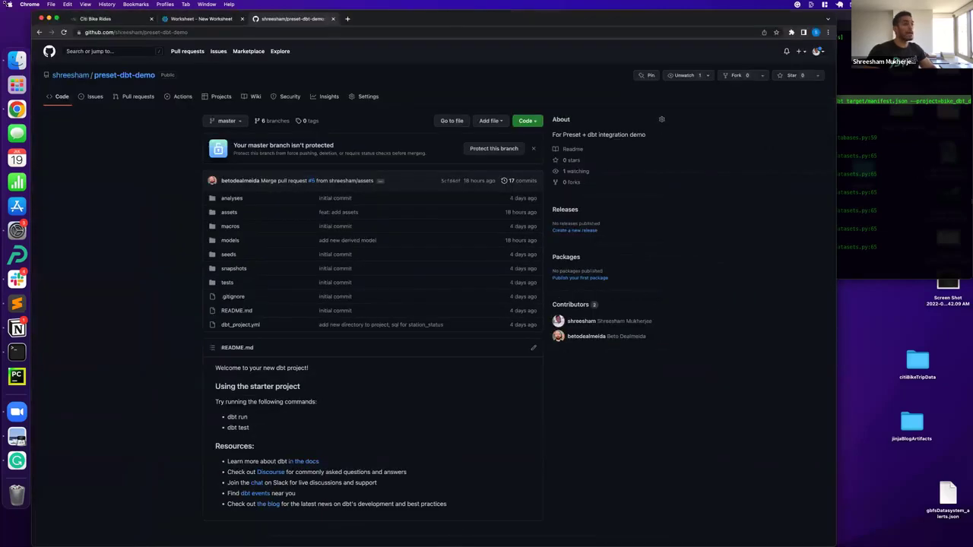
{"action": "left_click", "coordinate": [114, 20]}
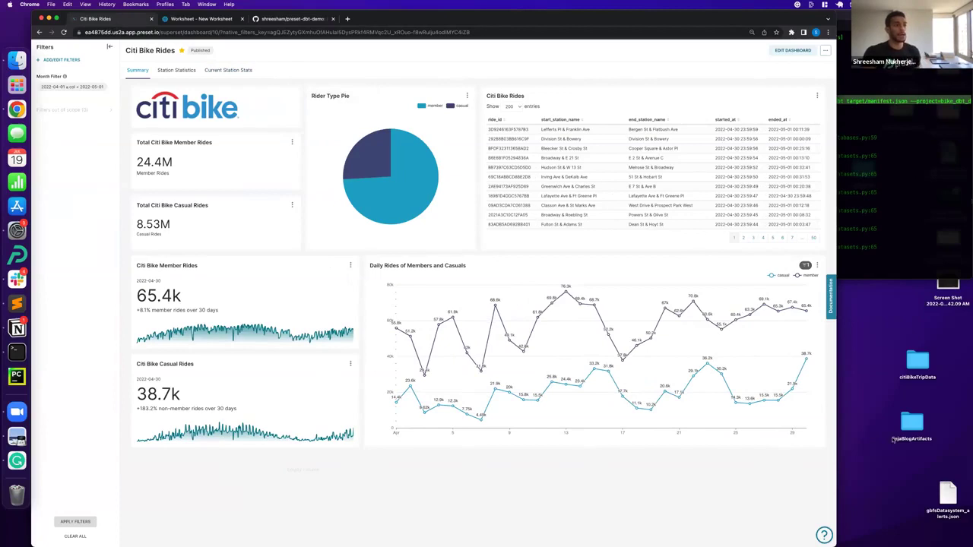
{"action": "left_click_drag", "start_coordinate": [883, 471], "coordinate": [896, 473]}
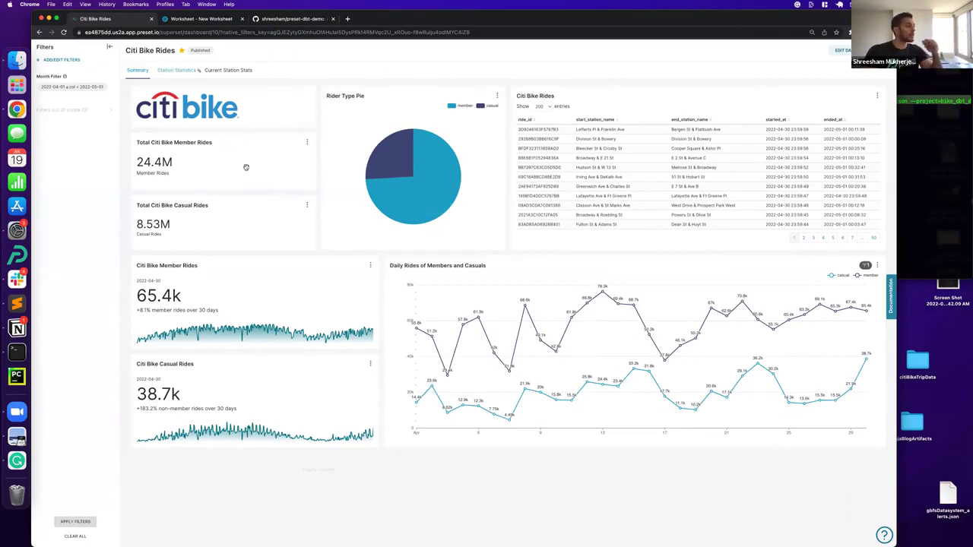
- Examine the dashboard's Station Statistics page, looking closely at the ride routes on the Manhattan map
{"action": "scroll", "coordinate": [657, 393], "scroll_direction": "down", "scroll_amount": 1}
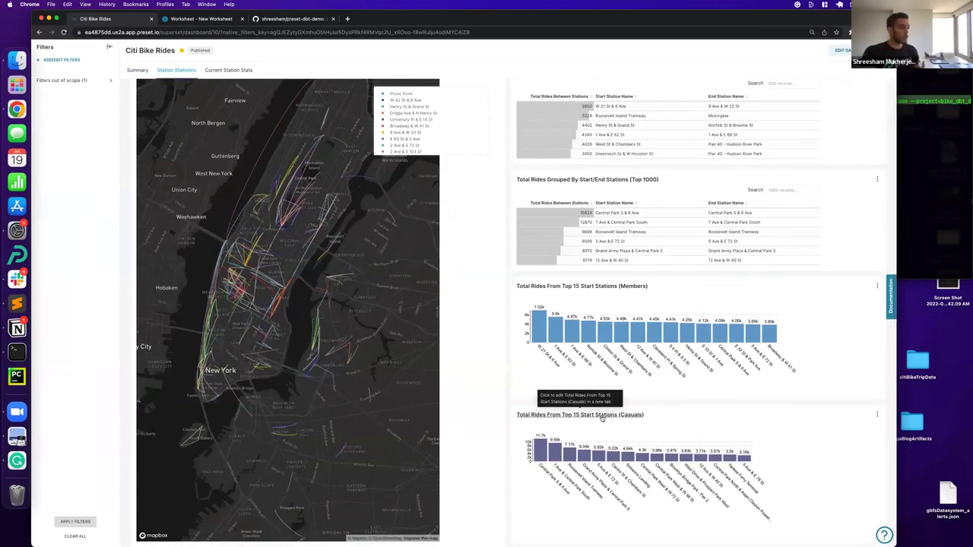
{"action": "mouse_move", "coordinate": [577, 451]}
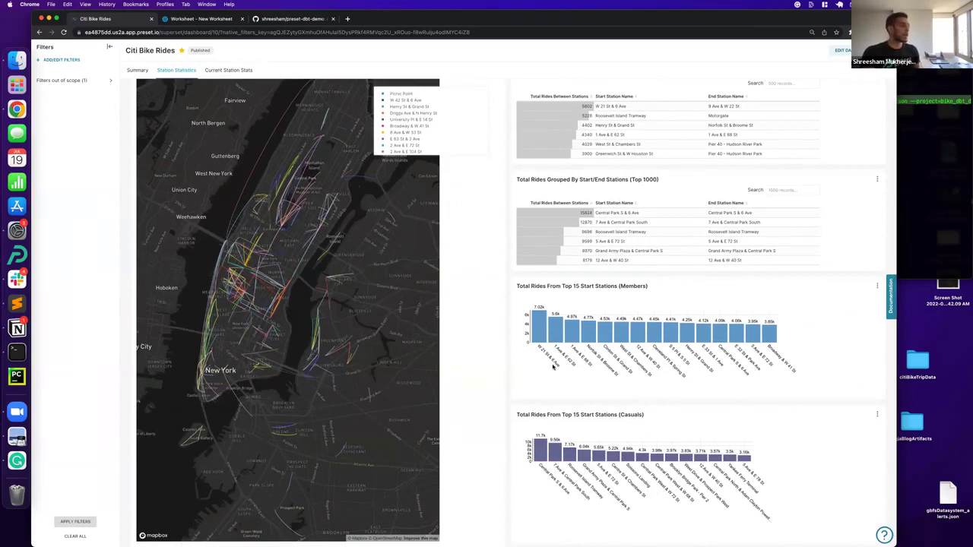
{"action": "scroll", "coordinate": [251, 285], "scroll_direction": "up", "scroll_amount": 6}
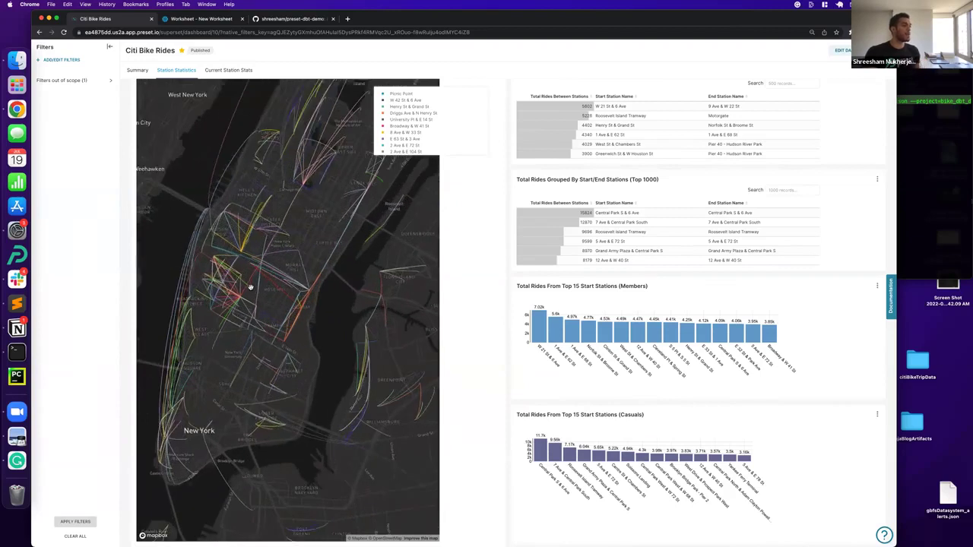
{"action": "scroll", "coordinate": [249, 291], "scroll_direction": "down", "scroll_amount": 2}
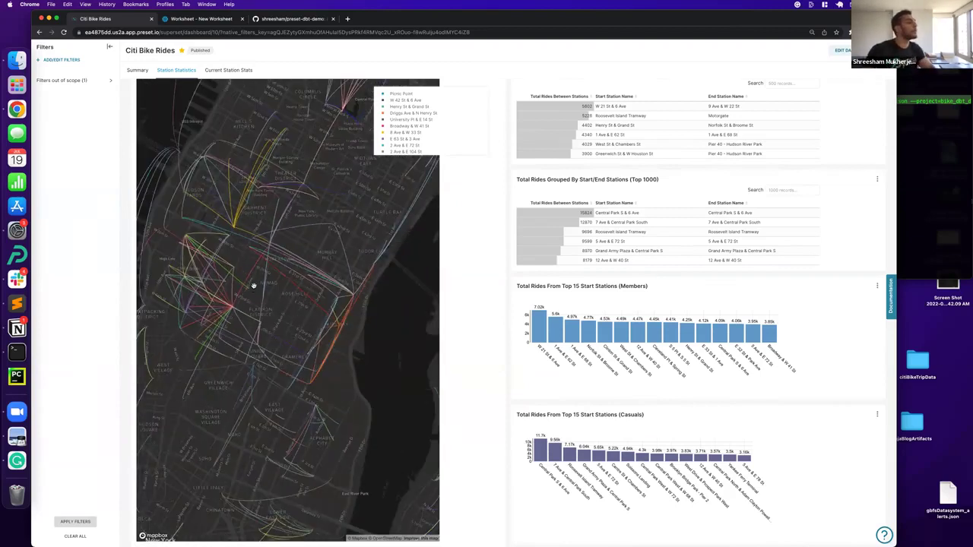
{"action": "scroll", "coordinate": [253, 288], "scroll_direction": "down", "scroll_amount": 2}
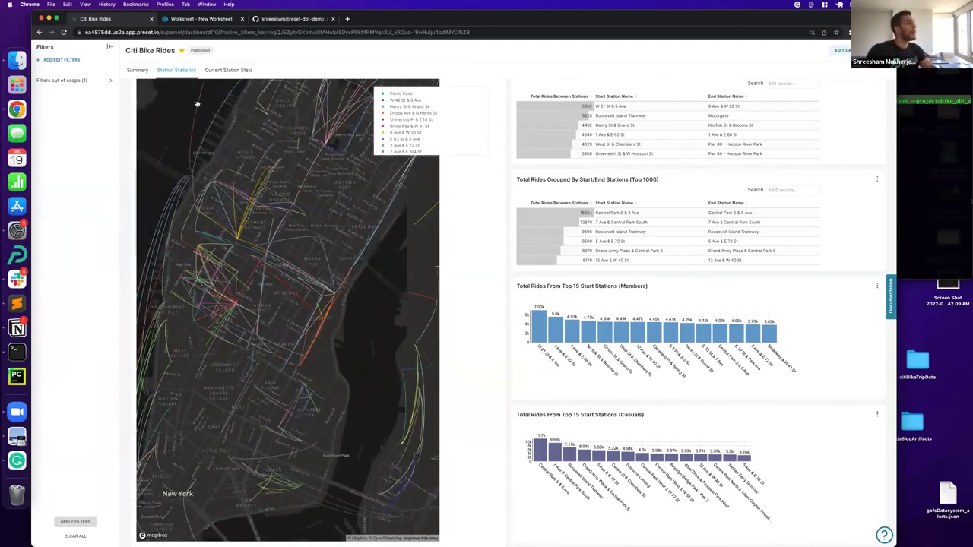
- Review the tables and views of the ANALYTICS and CITIBIKE_TRIP_DATA databases in the Snowflake worksheet's object list
{"action": "left_click", "coordinate": [220, 22]}
{"action": "mouse_move", "coordinate": [135, 161]}
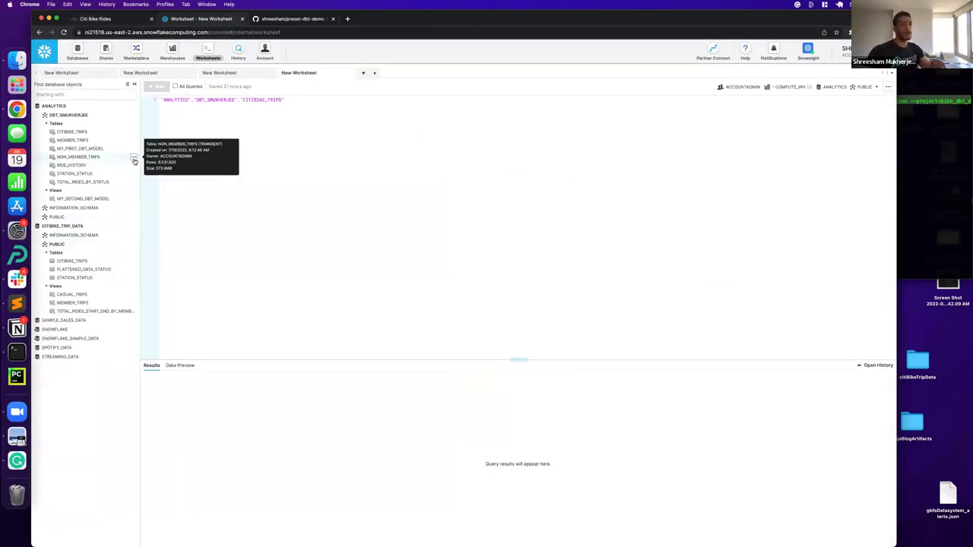
{"action": "left_click", "coordinate": [60, 226]}
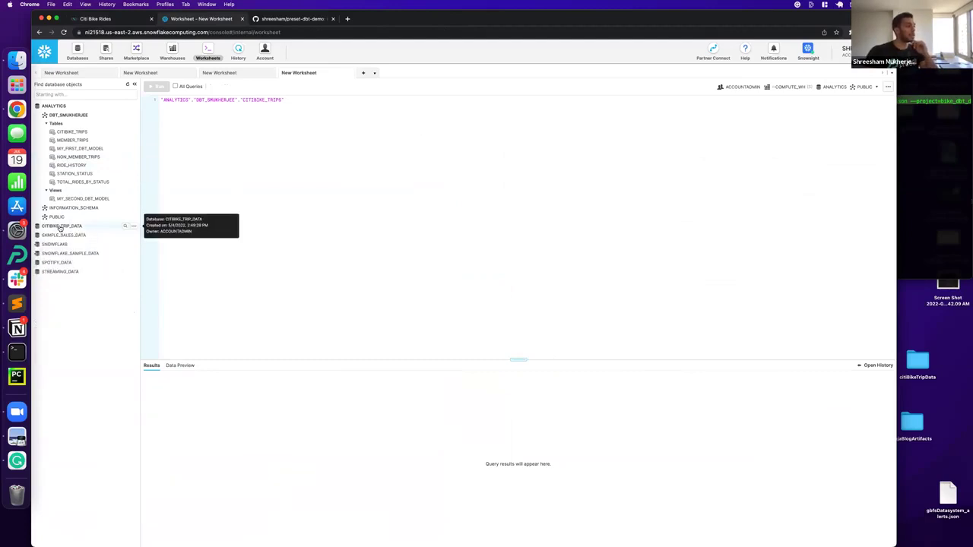
{"action": "left_click", "coordinate": [61, 227]}
{"action": "left_click", "coordinate": [74, 227]}
{"action": "left_click", "coordinate": [72, 229]}
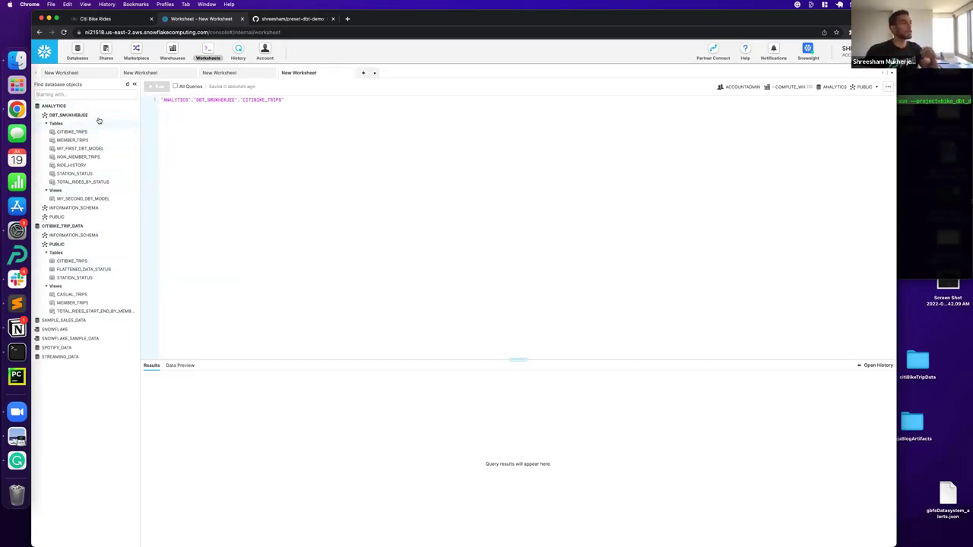
- Browse the preset-dbt-demo repository on GitHub to its models/derived folder
{"action": "left_click", "coordinate": [262, 21]}
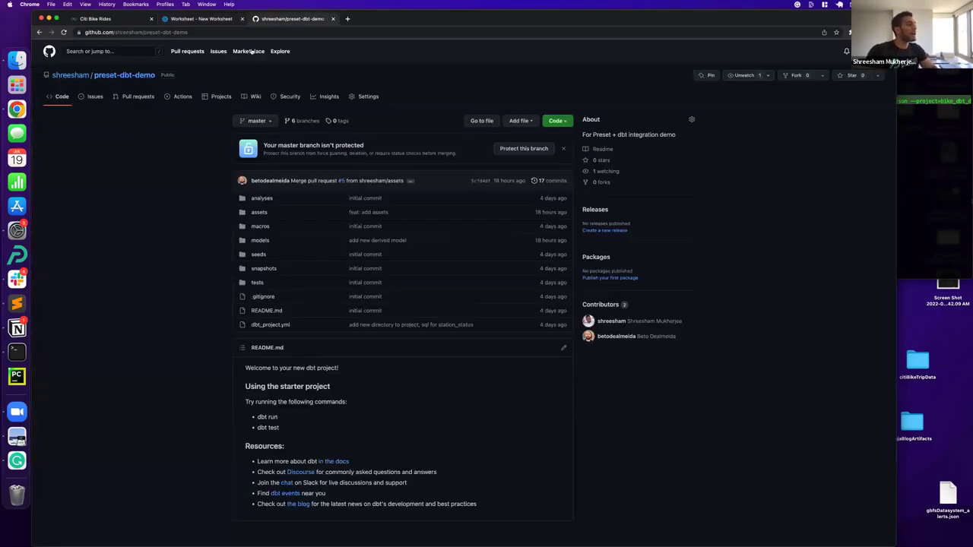
{"action": "left_click", "coordinate": [171, 32]}
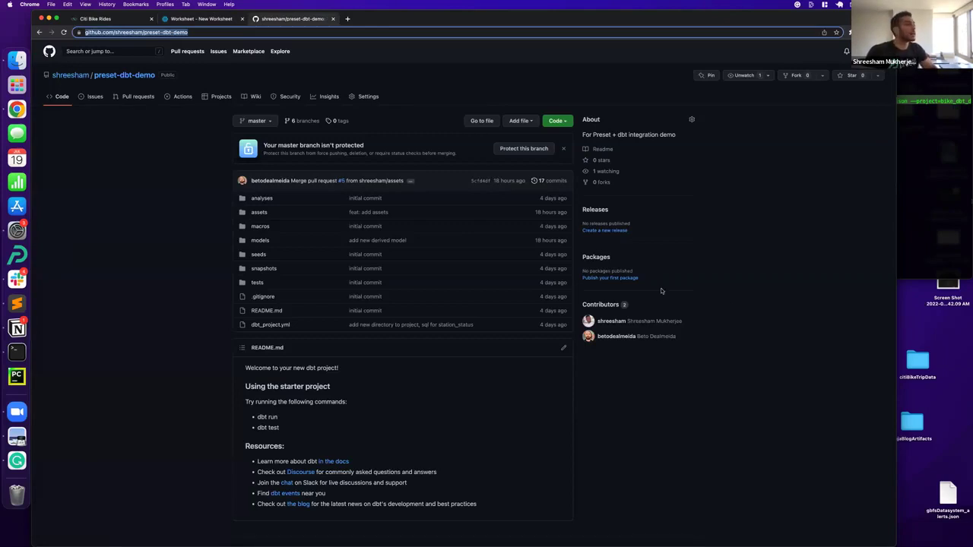
{"action": "left_click", "coordinate": [260, 240]}
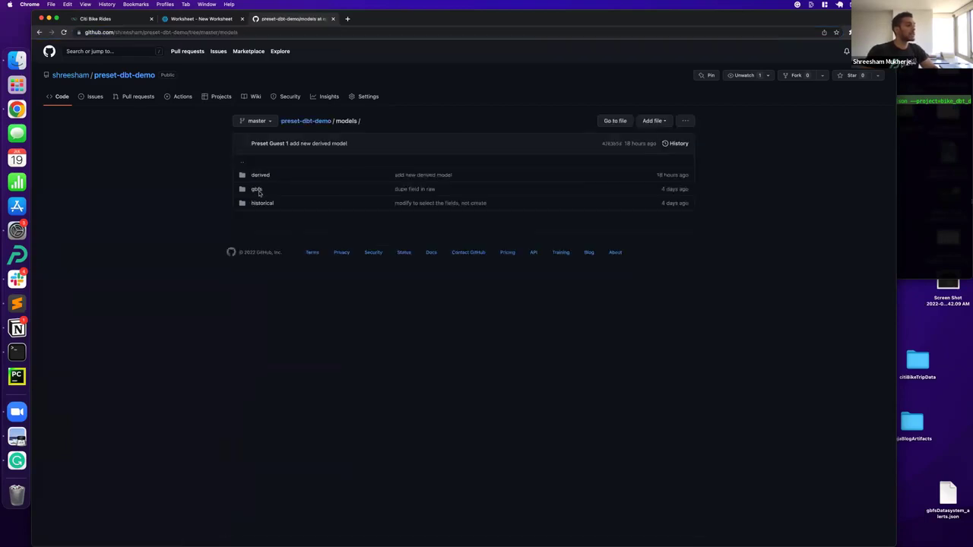
{"action": "left_click", "coordinate": [260, 175]}
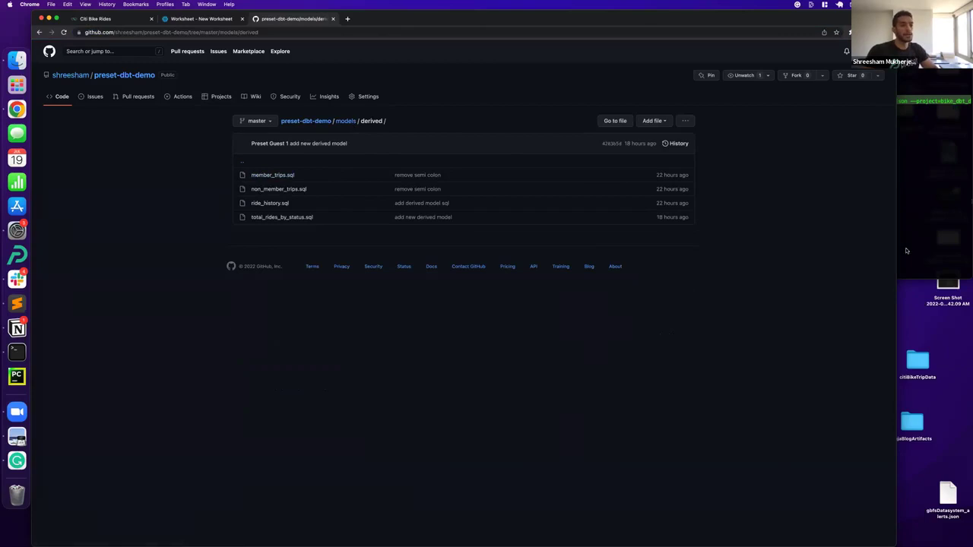
- Switch to Terminal, go to the idle bike_dbt_demo session, and enlarge the window and its text for readability
{"action": "key", "text": "super+Tab"}
{"action": "left_click_drag", "start_coordinate": [504, 282], "coordinate": [260, 397]}
{"action": "left_click", "coordinate": [709, 92]}
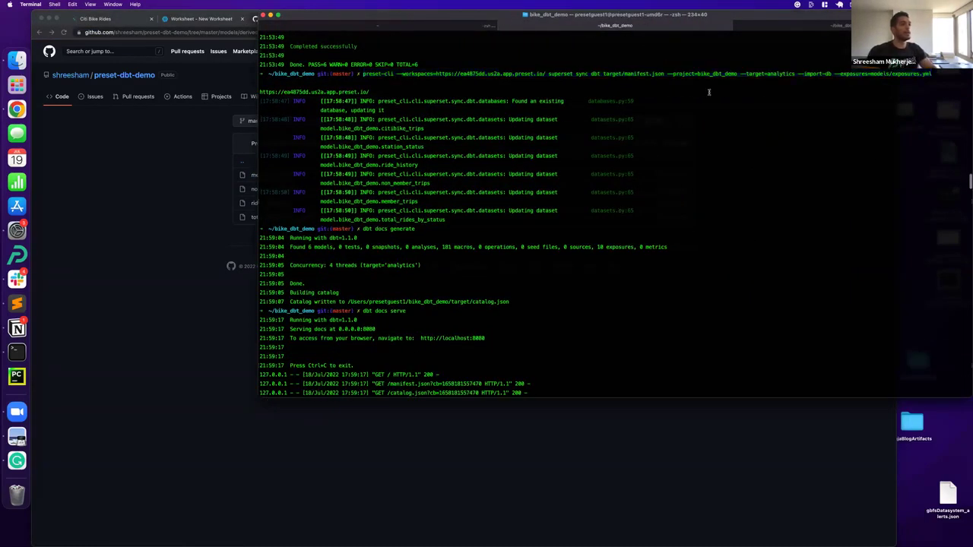
{"action": "left_click", "coordinate": [770, 27]}
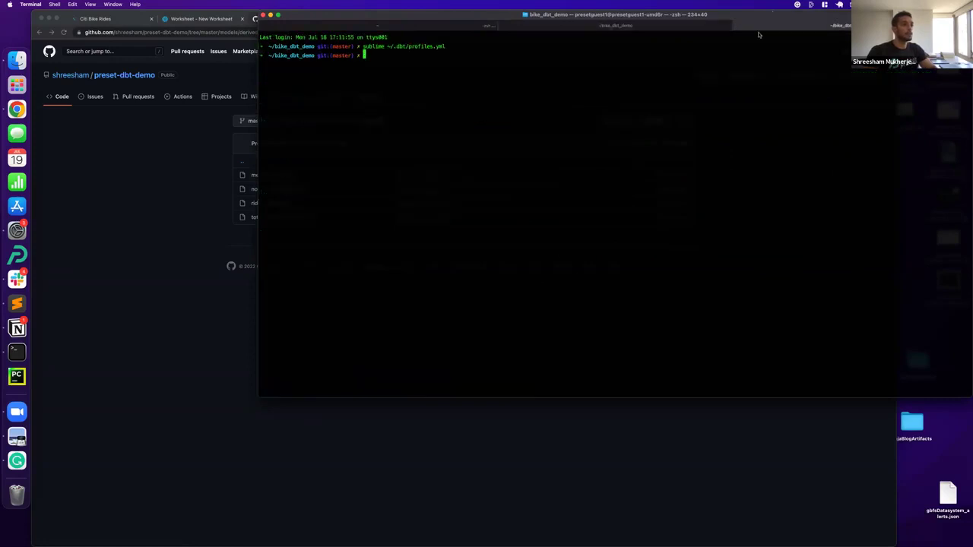
{"action": "left_click_drag", "start_coordinate": [772, 10], "coordinate": [687, 126]}
{"action": "key", "text": "super+equal"}
{"action": "key", "text": "super+equal"}
{"action": "key", "text": "super+equal"}
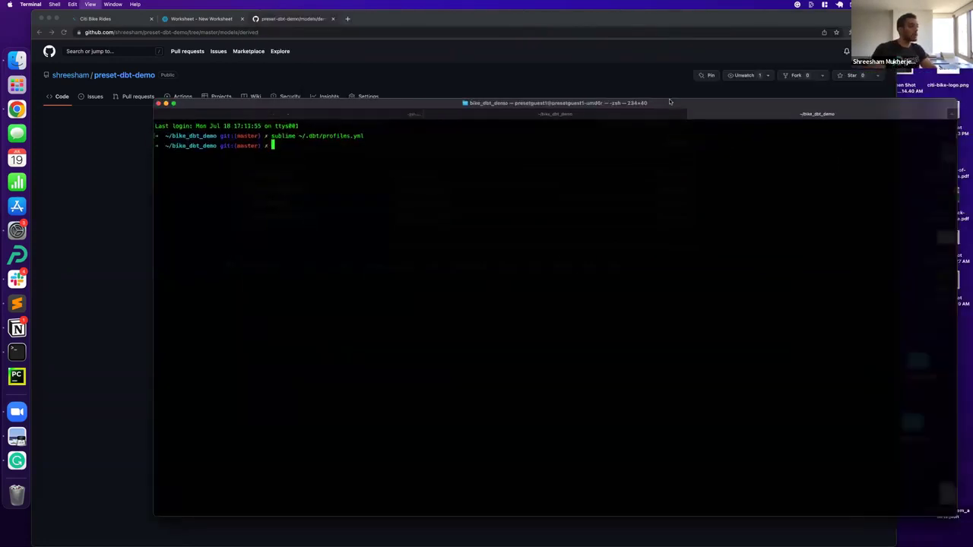
- List the contents of the project root, the models folder and the models/derived folder with ls
{"action": "type", "text": "ls"}
{"action": "key", "text": "Return"}
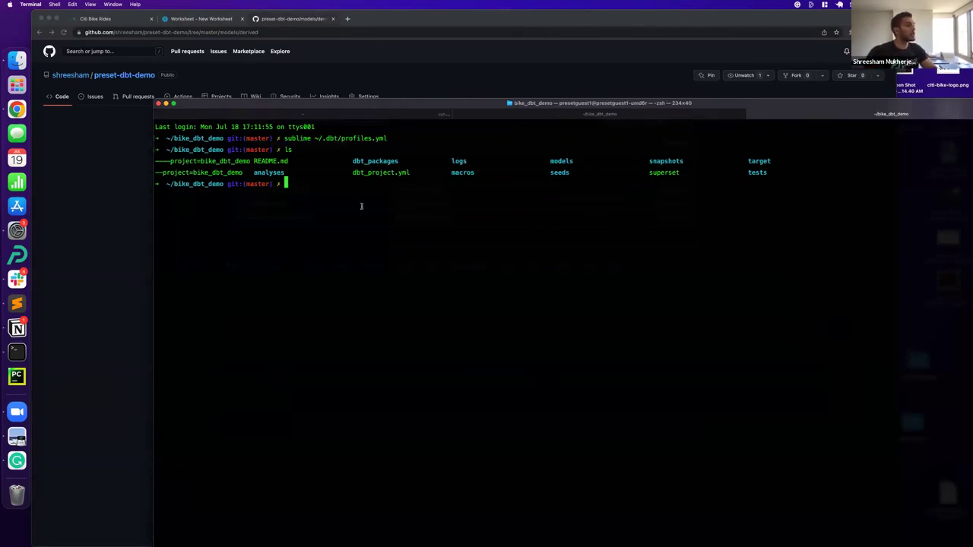
{"action": "type", "text": "ls"}
{"action": "key", "text": "Return"}
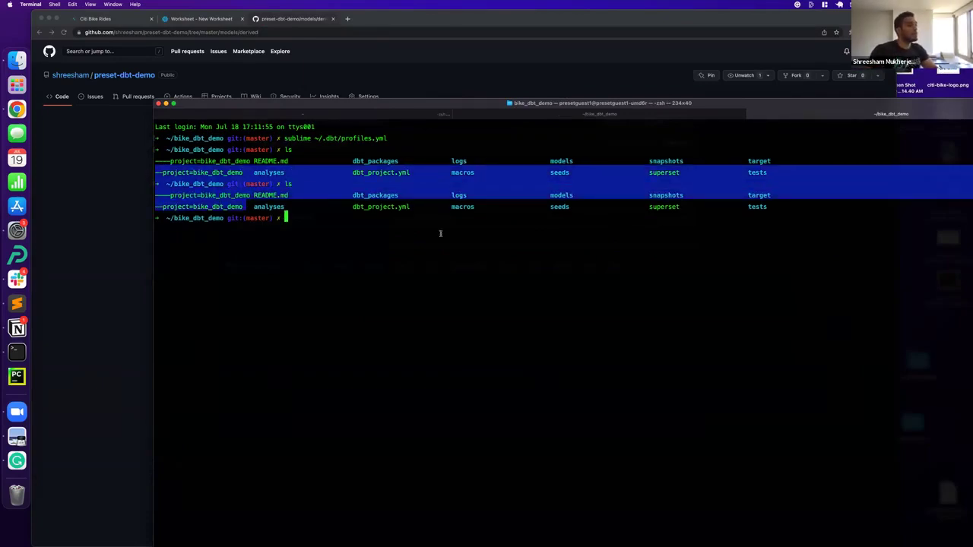
{"action": "type", "text": "ls models/"}
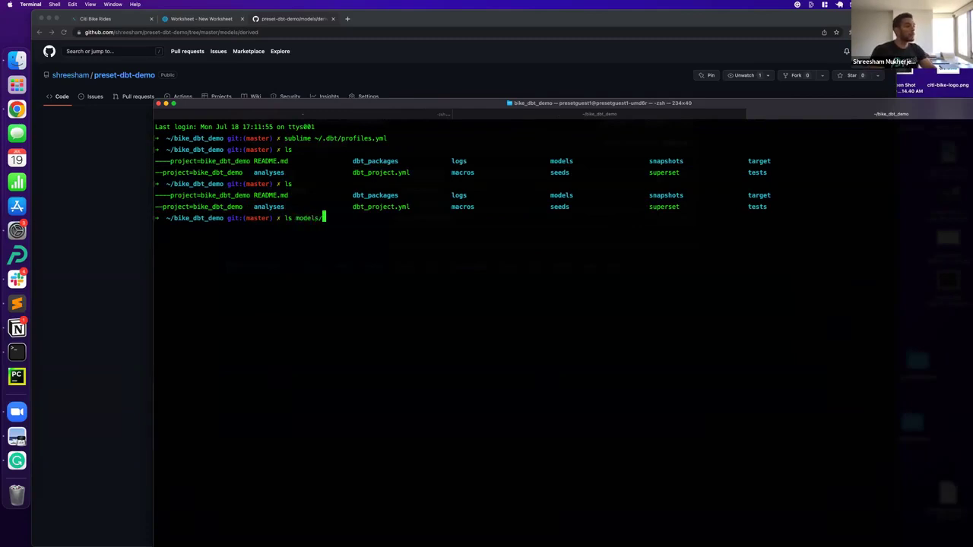
{"action": "key", "text": "Return"}
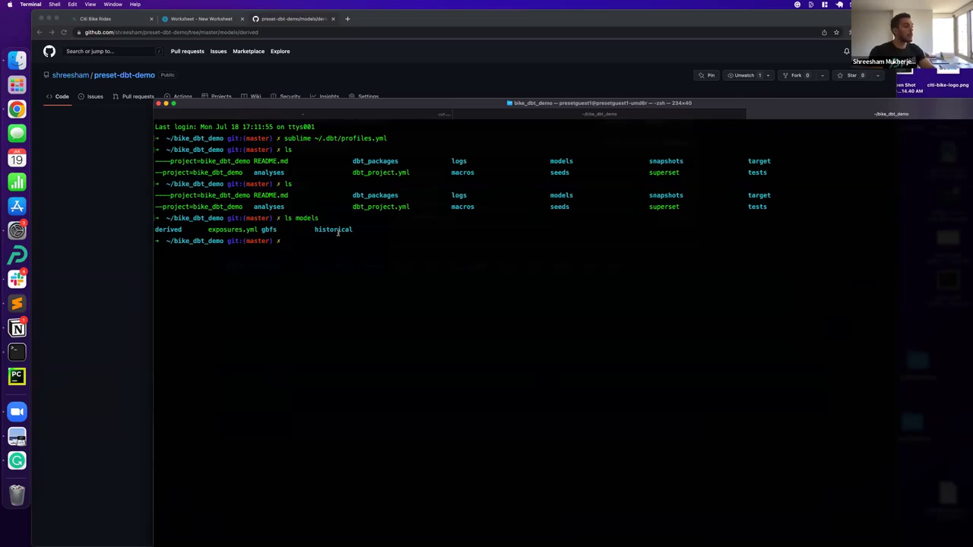
{"action": "type", "text": "ls models/derived/"}
{"action": "key", "text": "Return"}
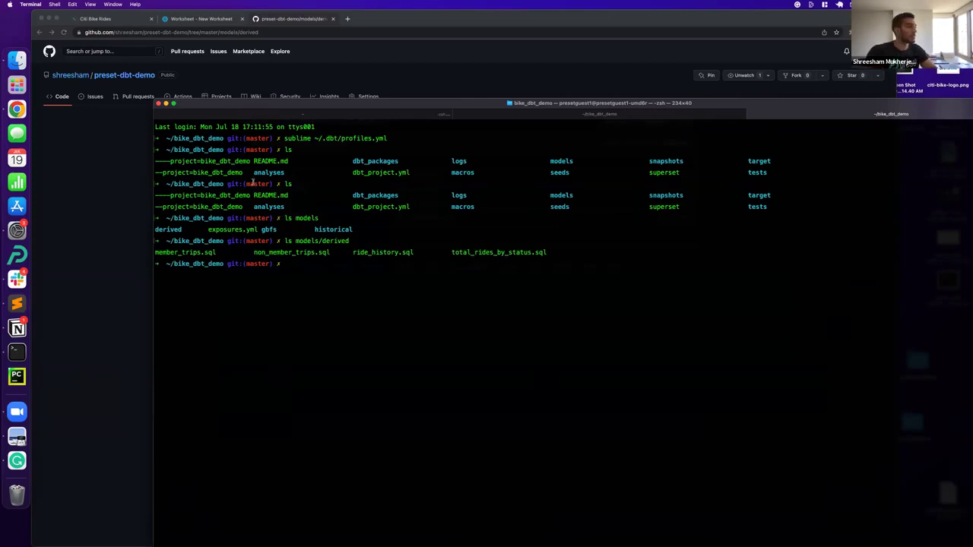
- Switch back to Snowflake and inspect the columns of the STATION_STATUS and TOTAL_RIDES_BY_STATUS tables
{"action": "left_click", "coordinate": [206, 21]}
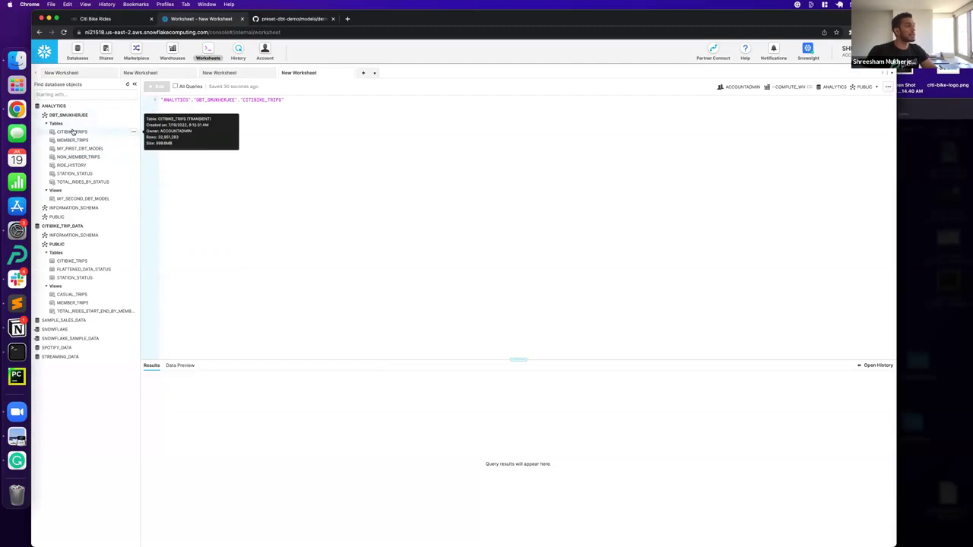
{"action": "mouse_move", "coordinate": [72, 134]}
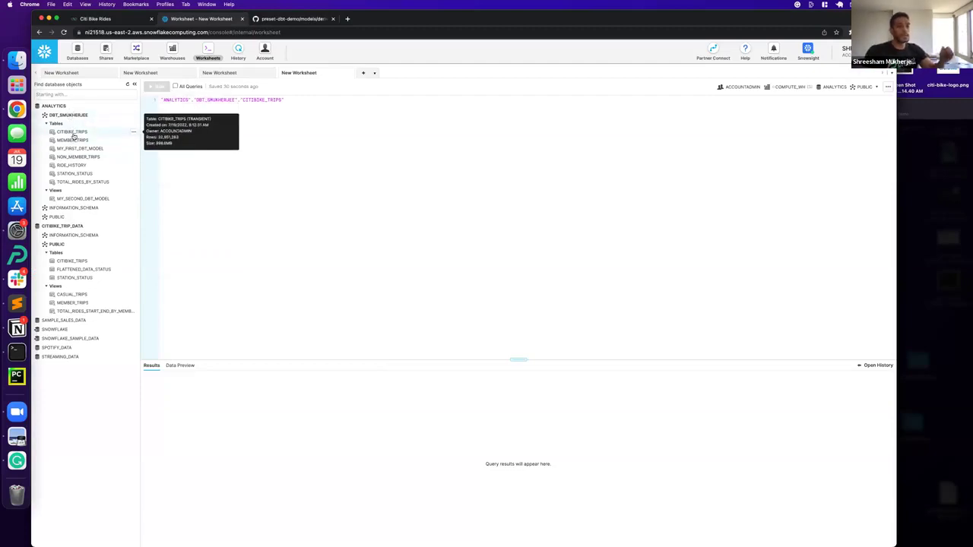
{"action": "left_click", "coordinate": [75, 173]}
{"action": "mouse_move", "coordinate": [82, 184]}
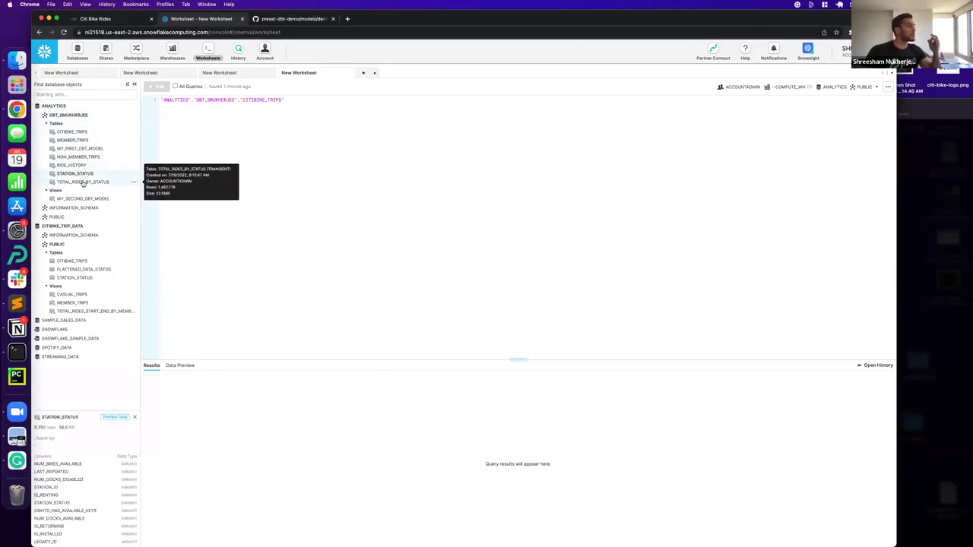
{"action": "left_click", "coordinate": [82, 183]}
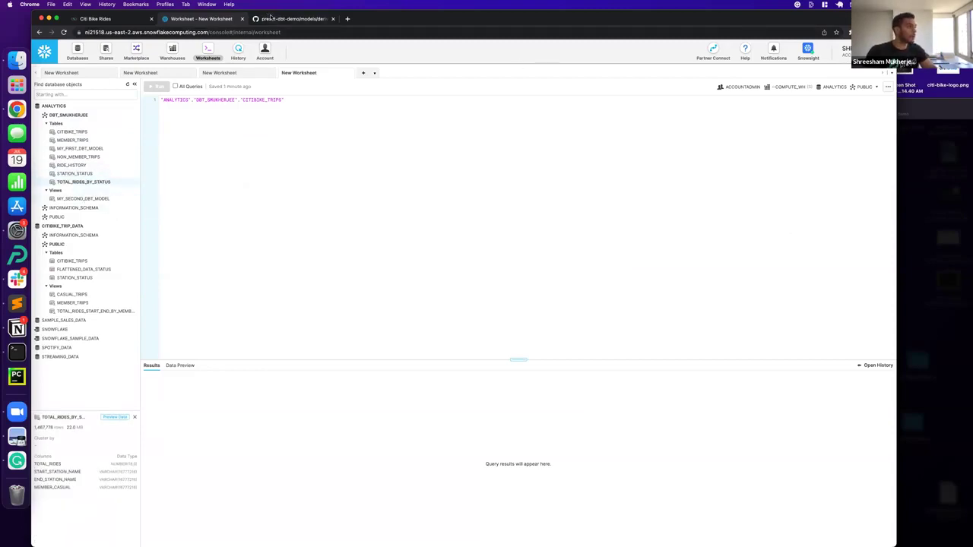
- Review the SQL of ride_history.sql in the GitHub repository, and return to the derived folder
{"action": "left_click", "coordinate": [270, 18]}
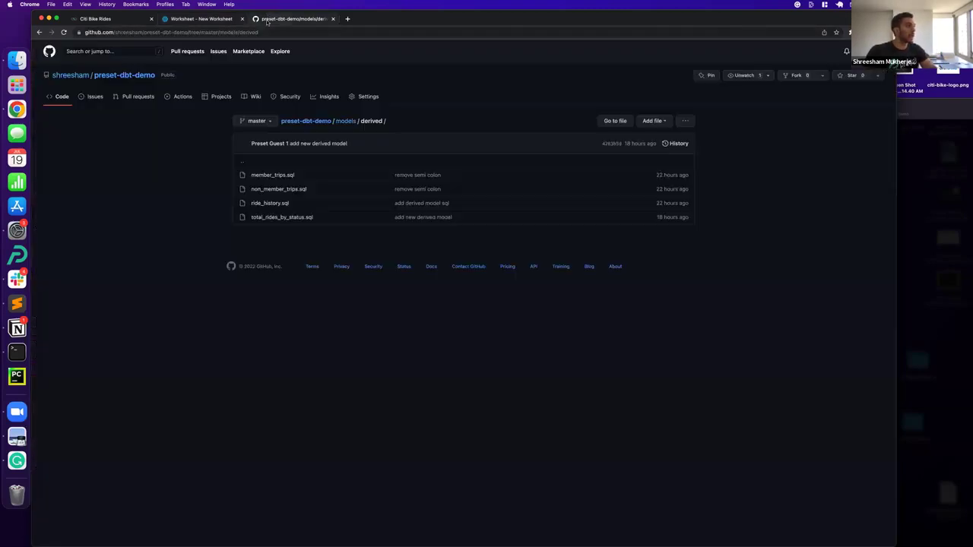
{"action": "left_click", "coordinate": [282, 203]}
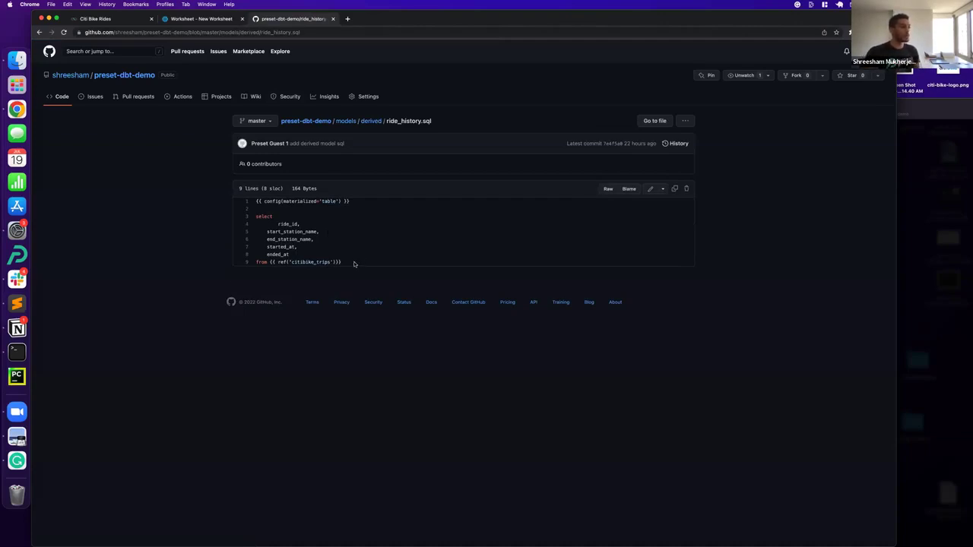
{"action": "double_click", "coordinate": [332, 260]}
{"action": "left_click_drag", "start_coordinate": [282, 239], "coordinate": [248, 204]}
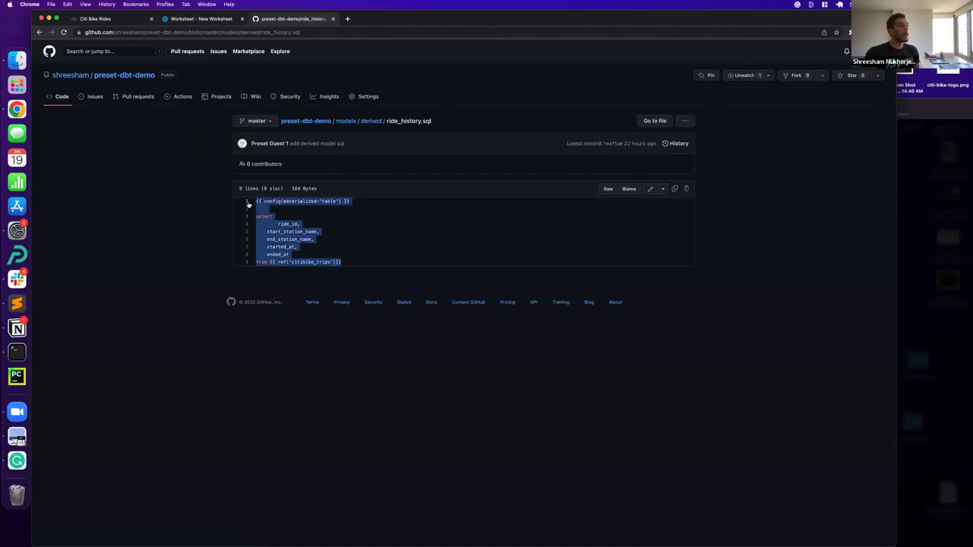
{"action": "left_click", "coordinate": [408, 251]}
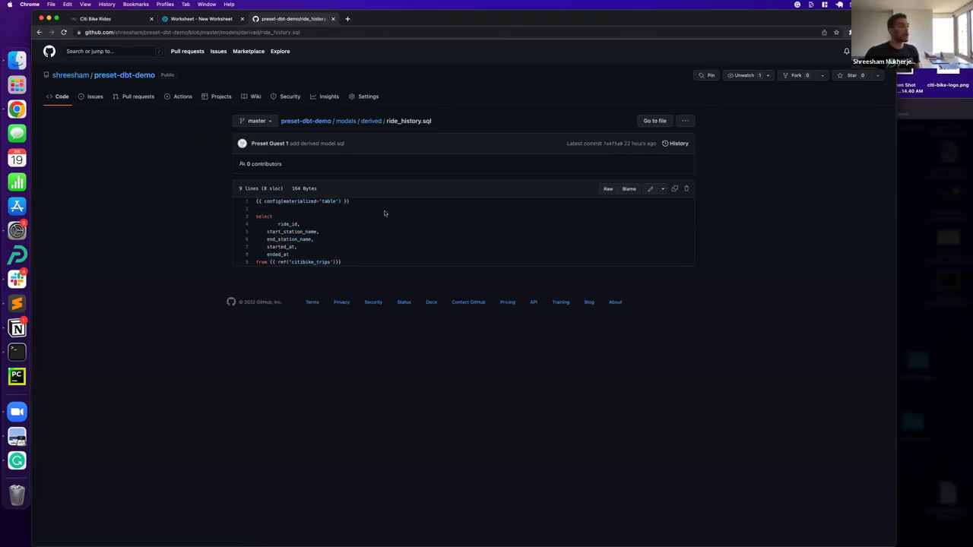
{"action": "left_click", "coordinate": [372, 122]}
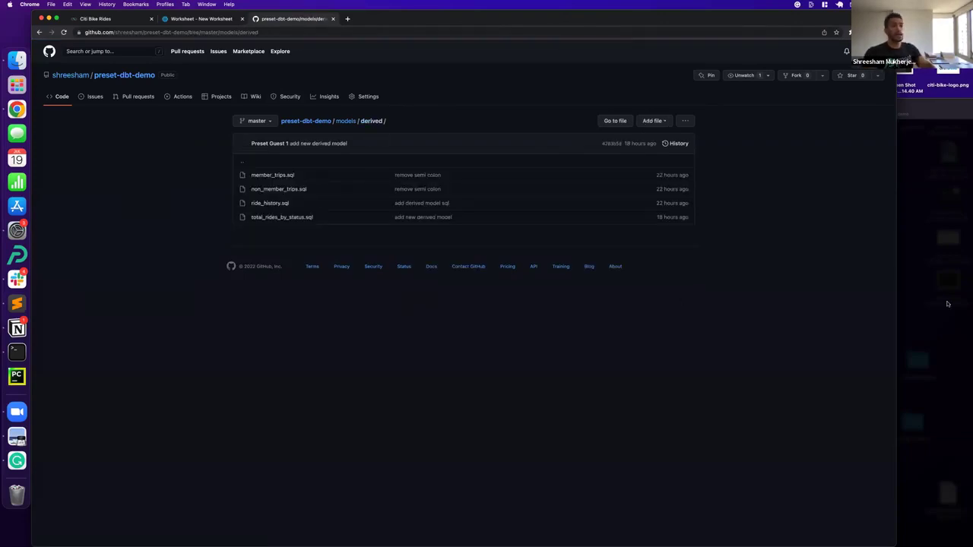
- Execute dbt run for the bike_dbt_demo project in Terminal and highlight the model count in its output
{"action": "left_click", "coordinate": [955, 293]}
{"action": "type", "text": "dbt run"}
{"action": "key", "text": "Return"}
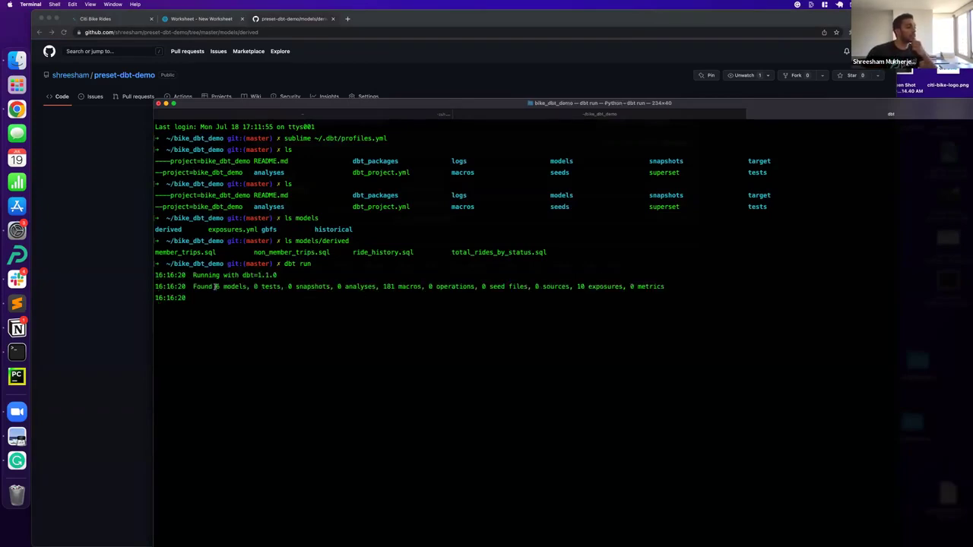
{"action": "left_click_drag", "start_coordinate": [216, 287], "coordinate": [250, 287]}
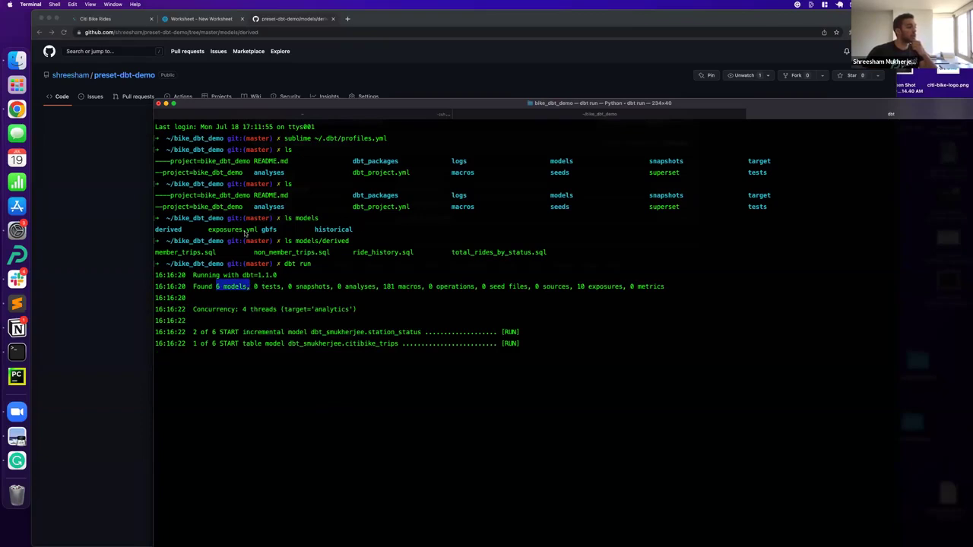
- Highlight the derived, gbfs and historical folder names in the models listing, and clear the selection
{"action": "double_click", "coordinate": [183, 228]}
{"action": "left_click_drag", "start_coordinate": [362, 230], "coordinate": [265, 230]}
{"action": "left_click", "coordinate": [492, 411]}
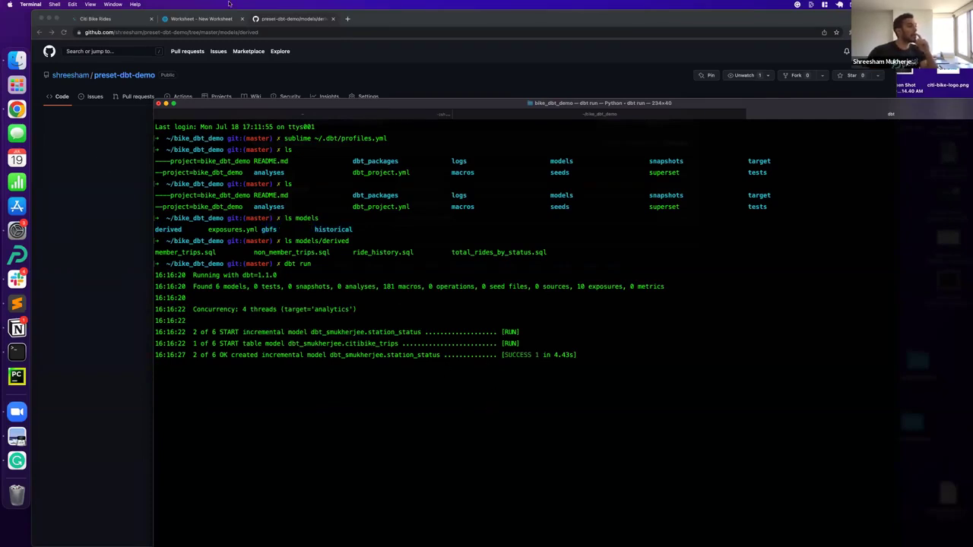
- Switch to Snowflake in Chrome and open the query history
{"action": "left_click", "coordinate": [95, 161]}
{"action": "left_click", "coordinate": [202, 18]}
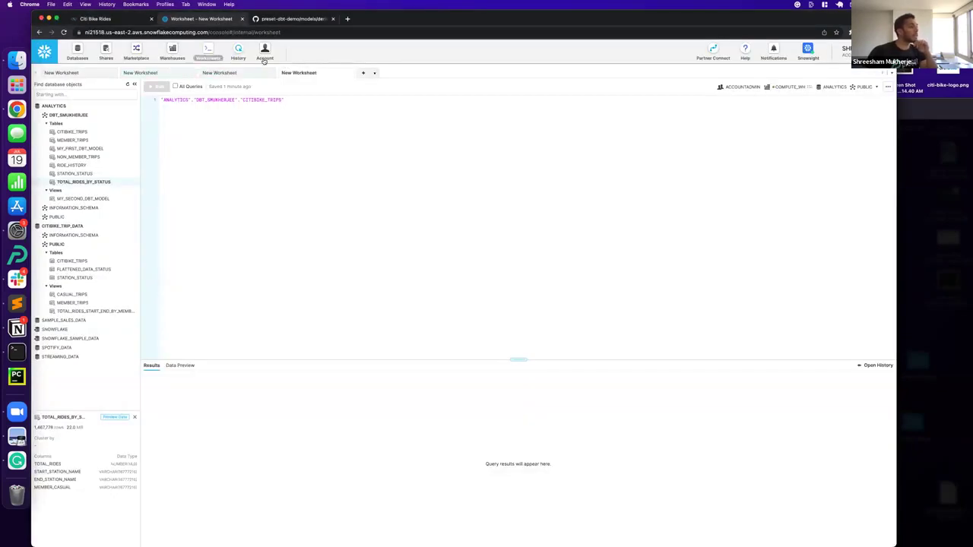
{"action": "left_click", "coordinate": [240, 53]}
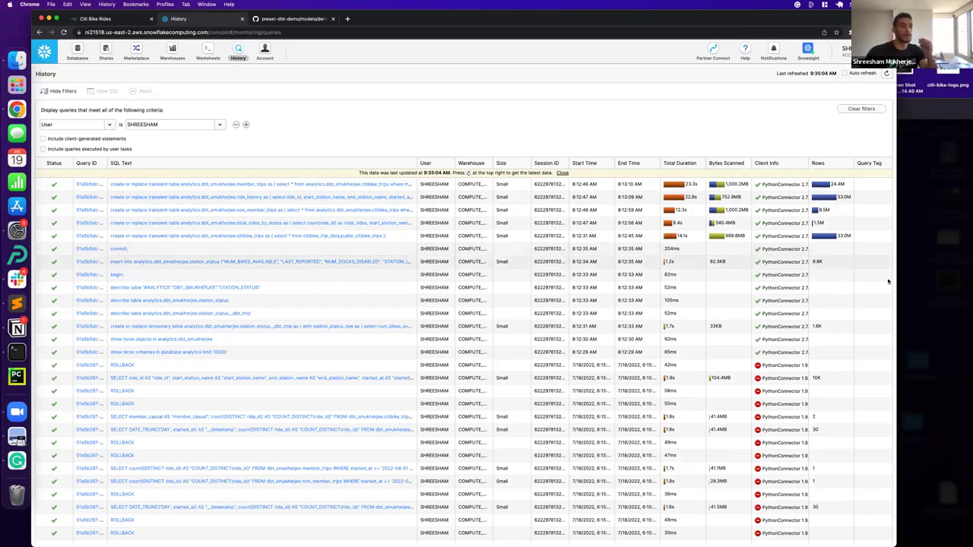
- Switch to the other bike_dbt_demo session in Terminal and enter ls ~/.dbt/profiles.yml at the prompt without running it
{"action": "left_click", "coordinate": [920, 276]}
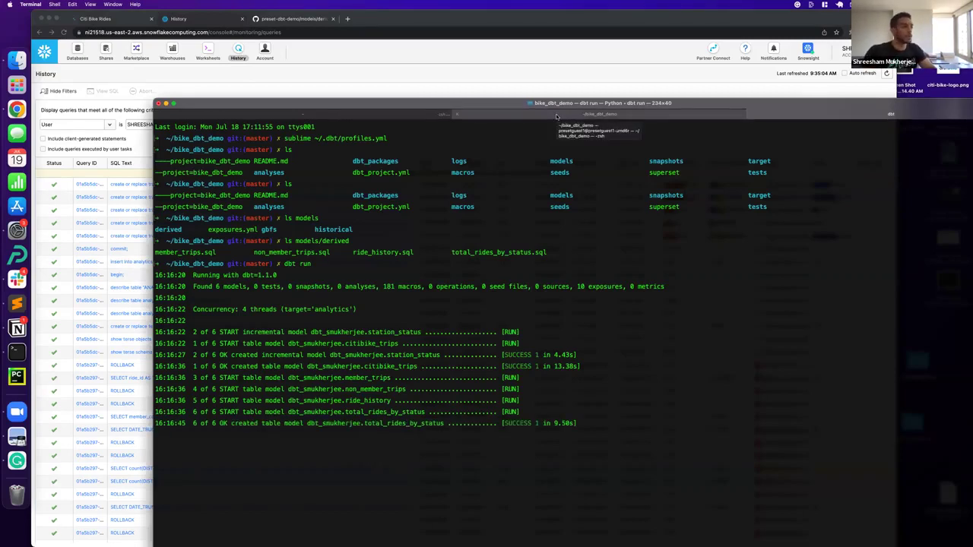
{"action": "left_click", "coordinate": [556, 115]}
{"action": "scroll", "coordinate": [583, 418], "scroll_direction": "down", "scroll_amount": 2}
{"action": "scroll", "coordinate": [579, 405], "scroll_direction": "down", "scroll_amount": 10}
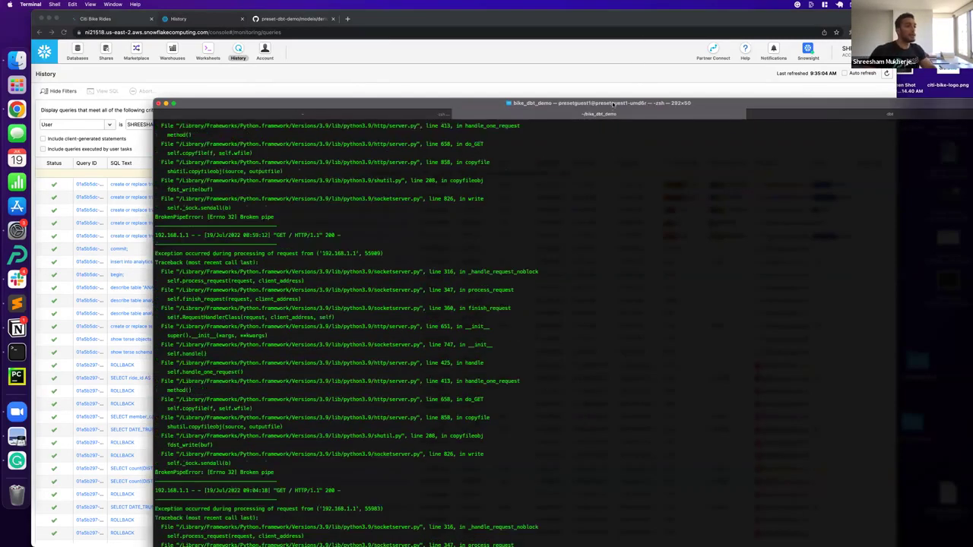
{"action": "left_click_drag", "start_coordinate": [613, 104], "coordinate": [611, 51]}
{"action": "scroll", "coordinate": [499, 309], "scroll_direction": "down", "scroll_amount": 10}
{"action": "type", "text": "ls ~/.dbt/"}
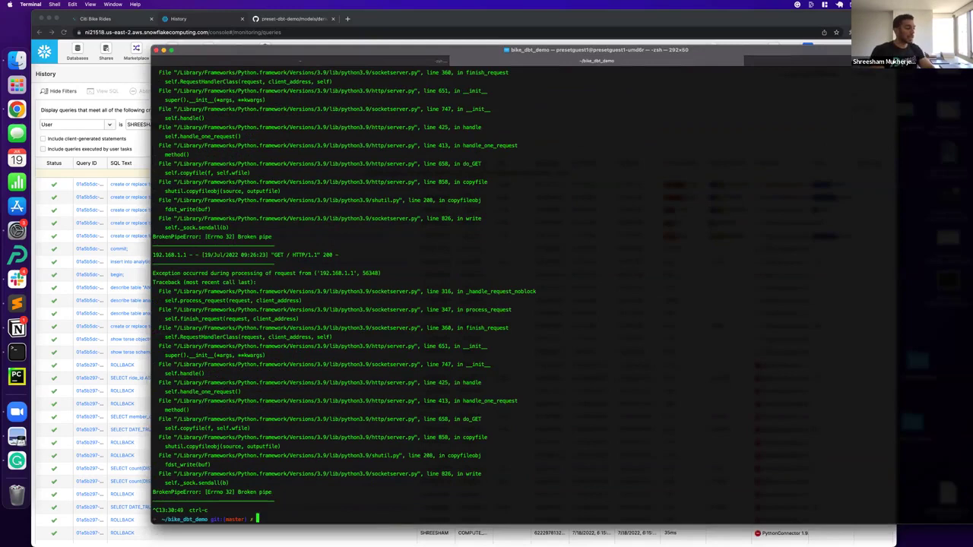
{"action": "type", "text": "p"}
{"action": "key", "text": "Tab"}
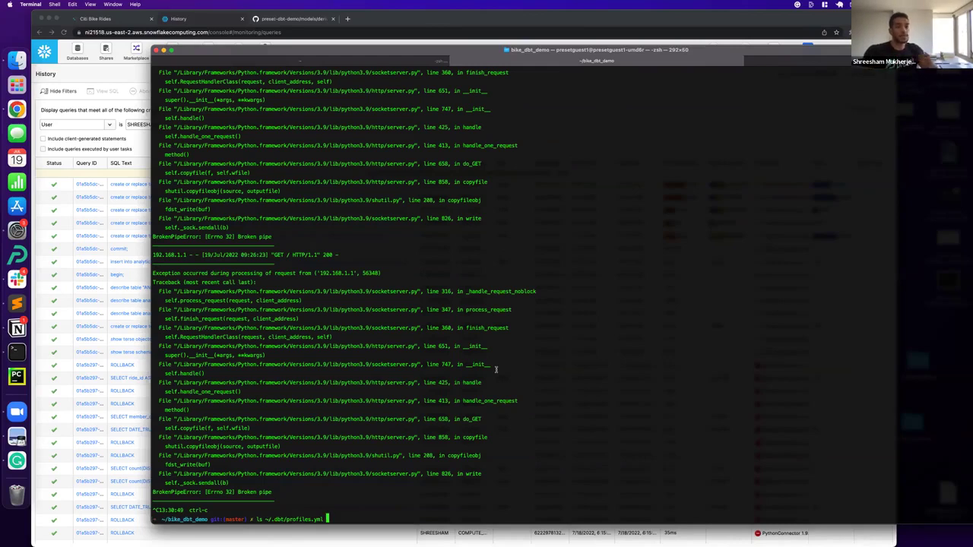
- Check the dbt run output in Terminal and view the Summary page of the Citi Bike Rides dashboard in Chrome
{"action": "left_click", "coordinate": [761, 62]}
{"action": "left_click", "coordinate": [748, 24]}
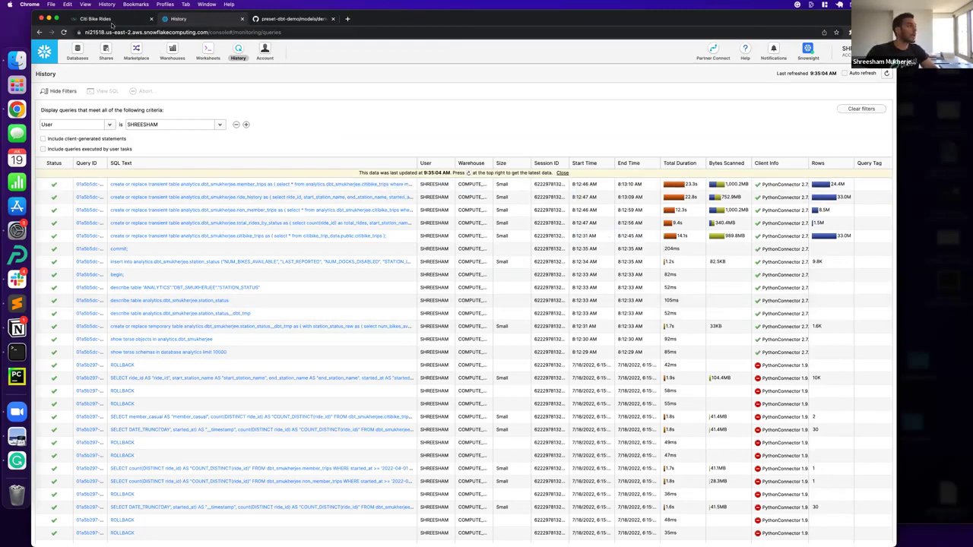
{"action": "key", "text": "ctrl+shift+Tab"}
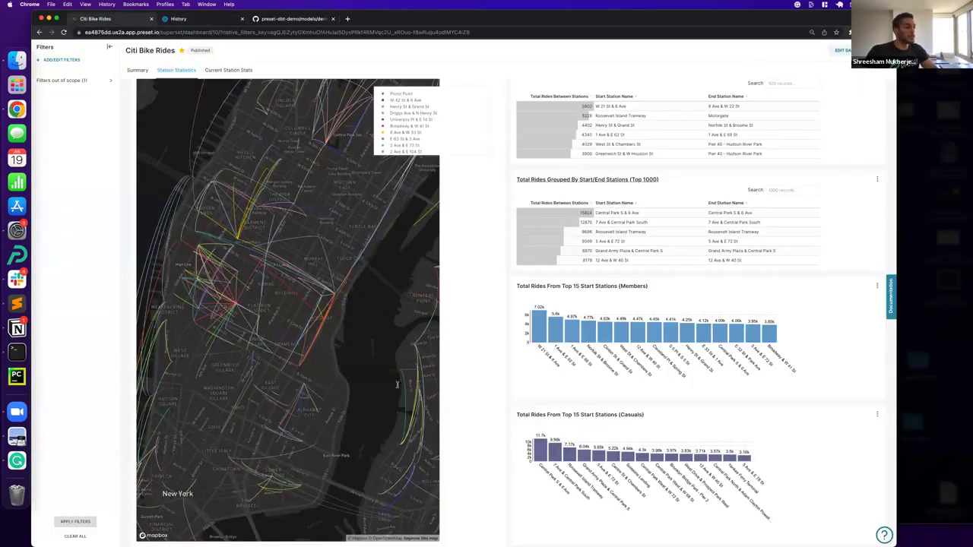
{"action": "key", "text": "super+Tab"}
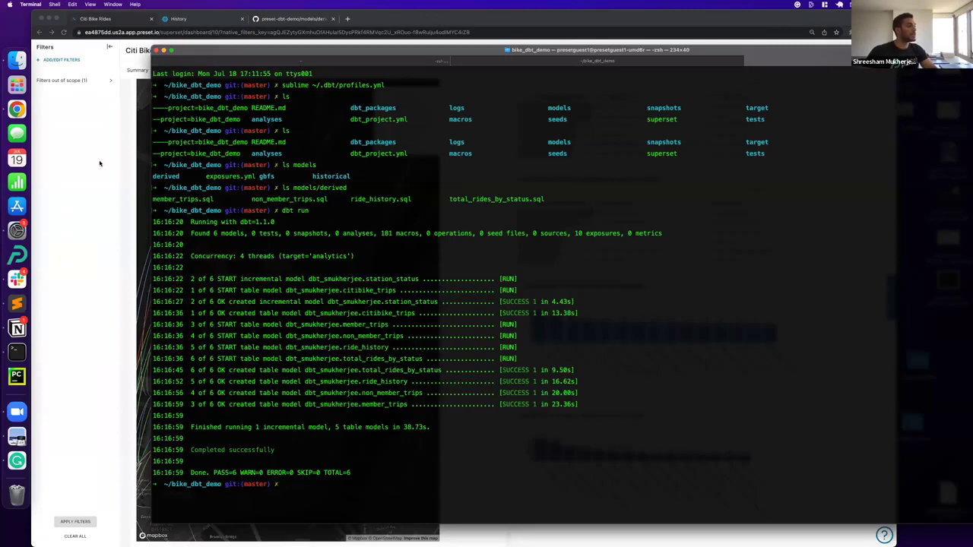
{"action": "left_click", "coordinate": [137, 65]}
{"action": "left_click", "coordinate": [176, 70]}
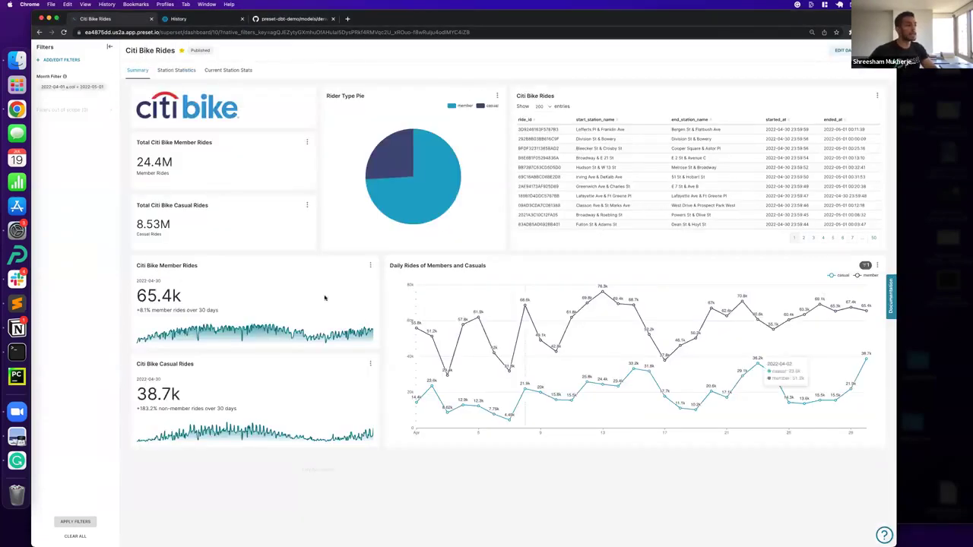
- Switch to Terminal and run dbt docs generate for the bike_dbt_demo project
{"action": "key", "text": "super+Tab"}
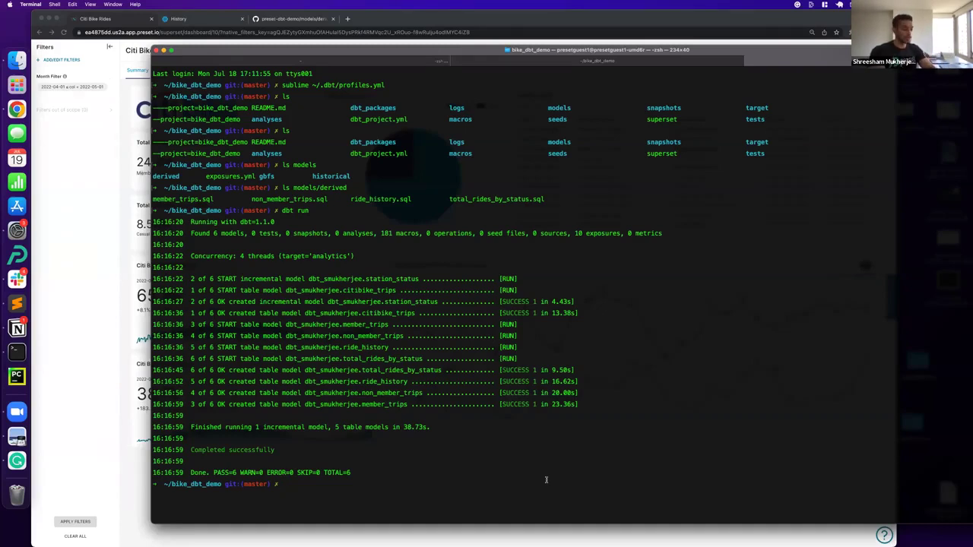
{"action": "type", "text": "dbt docs generate"}
{"action": "key", "text": "Return"}
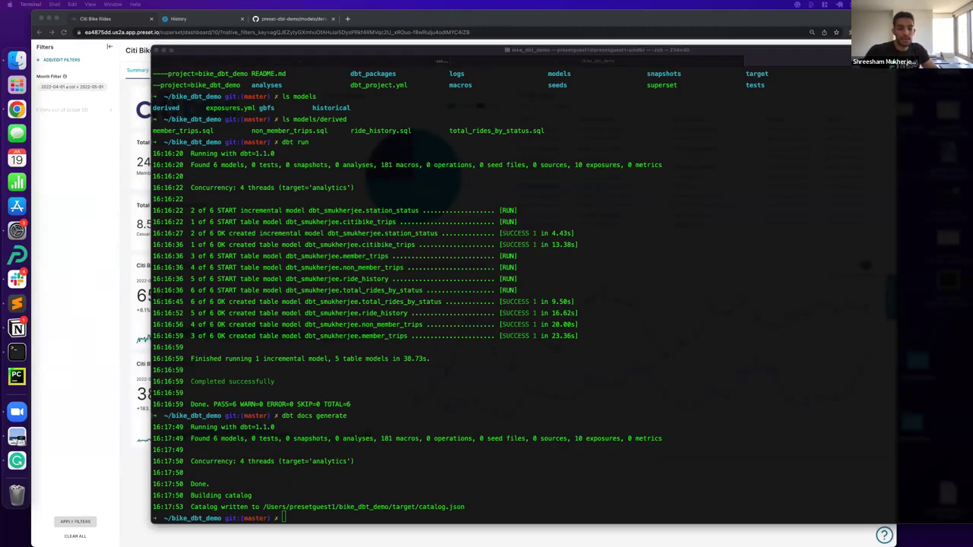
{"action": "left_click", "coordinate": [364, 311]}
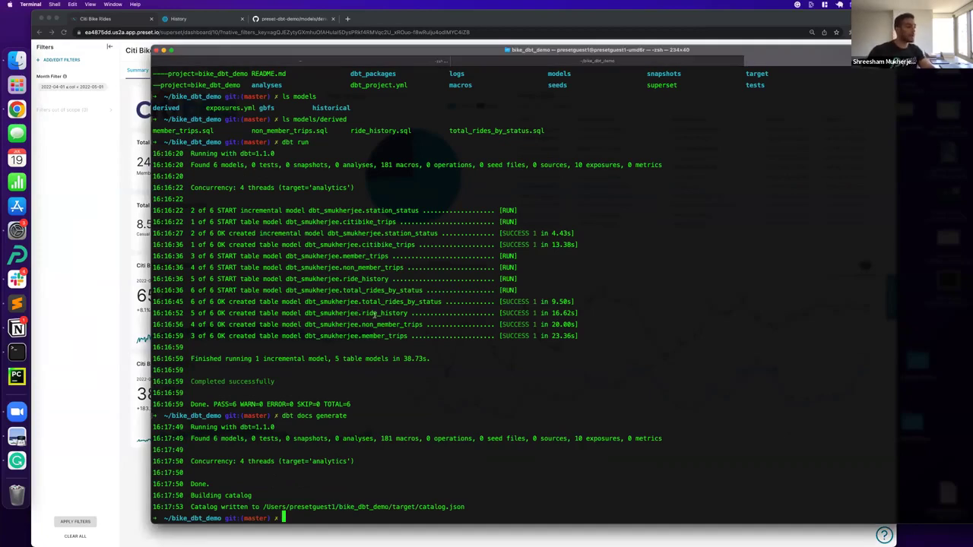
{"action": "key", "text": "super+v"}
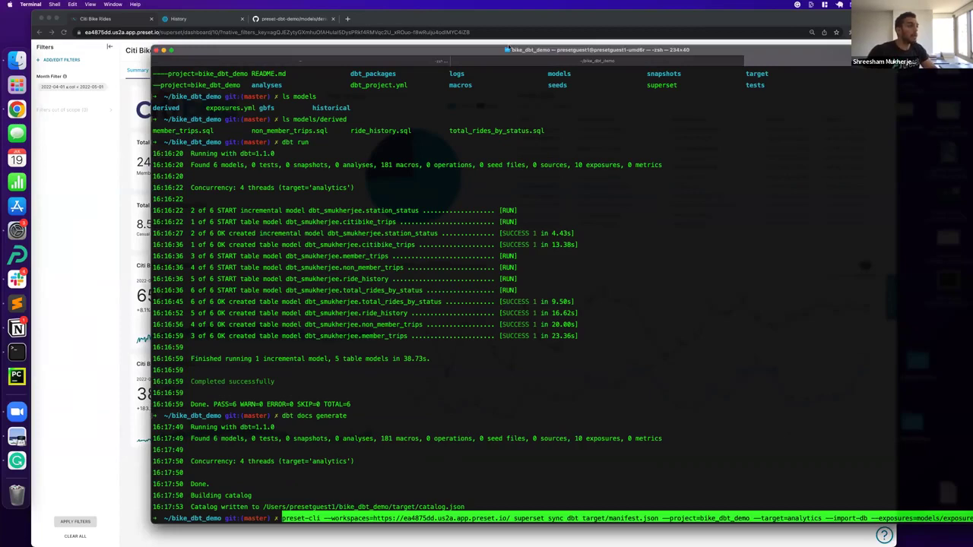
{"action": "left_click_drag", "start_coordinate": [510, 50], "coordinate": [428, 16]}
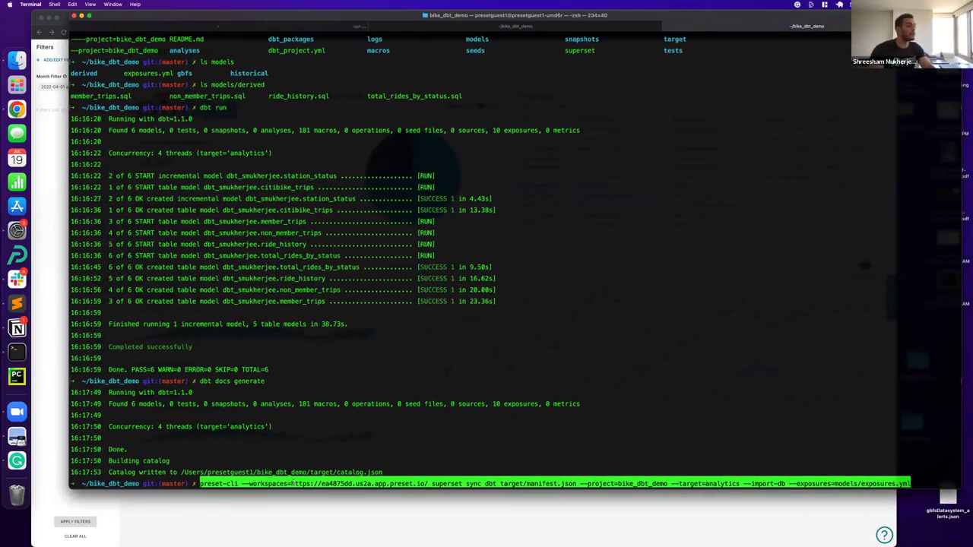
{"action": "left_click", "coordinate": [276, 519]}
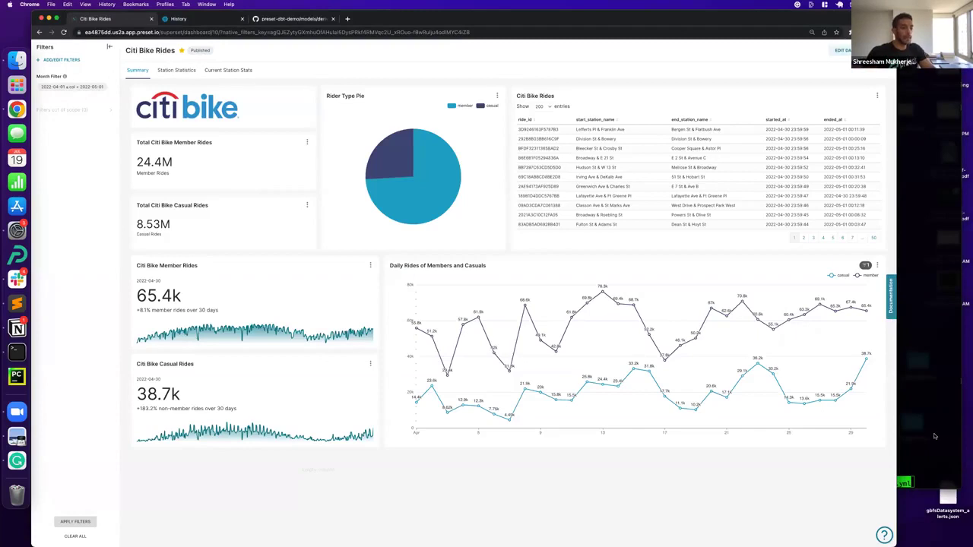
{"action": "left_click", "coordinate": [909, 482]}
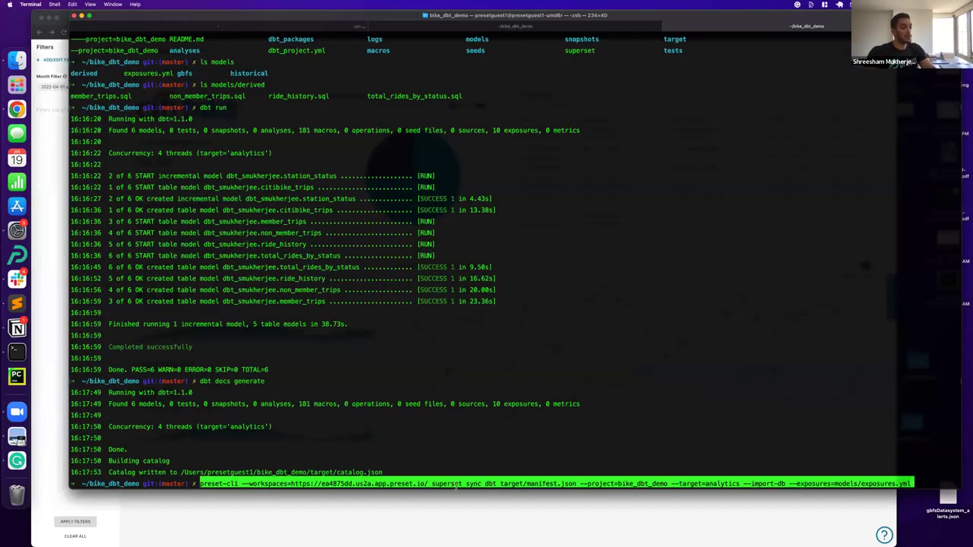
{"action": "scroll", "coordinate": [480, 484], "scroll_direction": "up", "scroll_amount": 1}
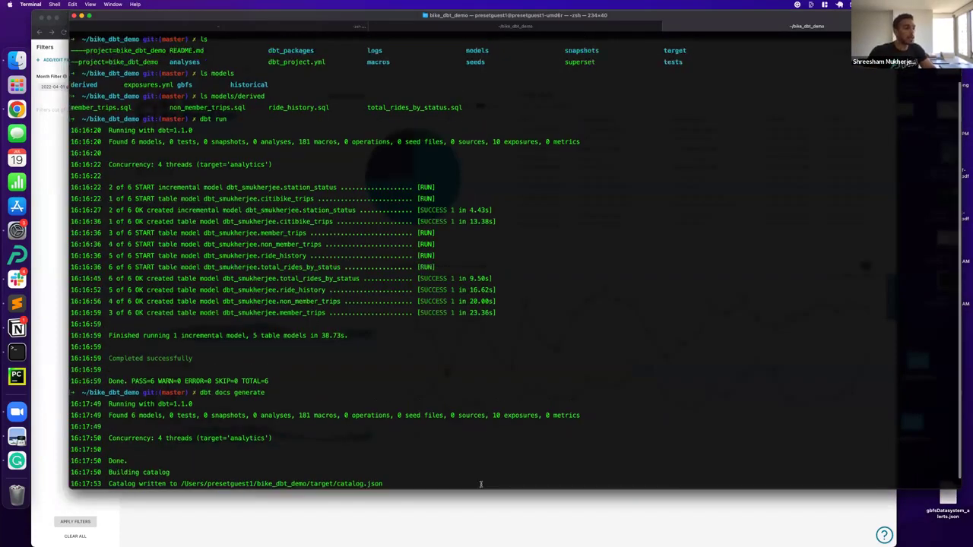
{"action": "scroll", "coordinate": [480, 485], "scroll_direction": "down", "scroll_amount": 1}
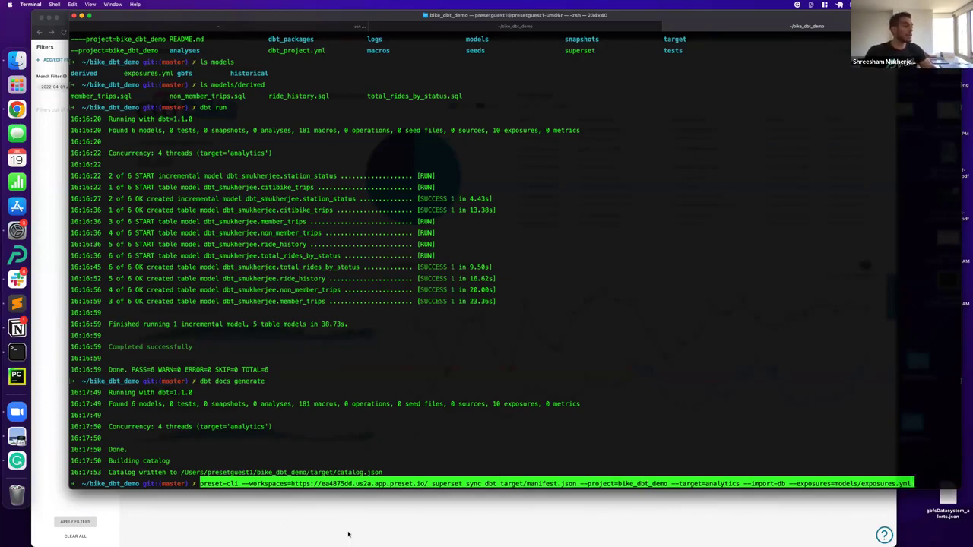
- Open dbt_project.yml from the root of the preset-dbt-demo GitHub repository and highlight the bike_dbt_demo model configuration with its historical and gbfs materializations
{"action": "key", "text": "super+Tab"}
{"action": "left_click", "coordinate": [258, 20]}
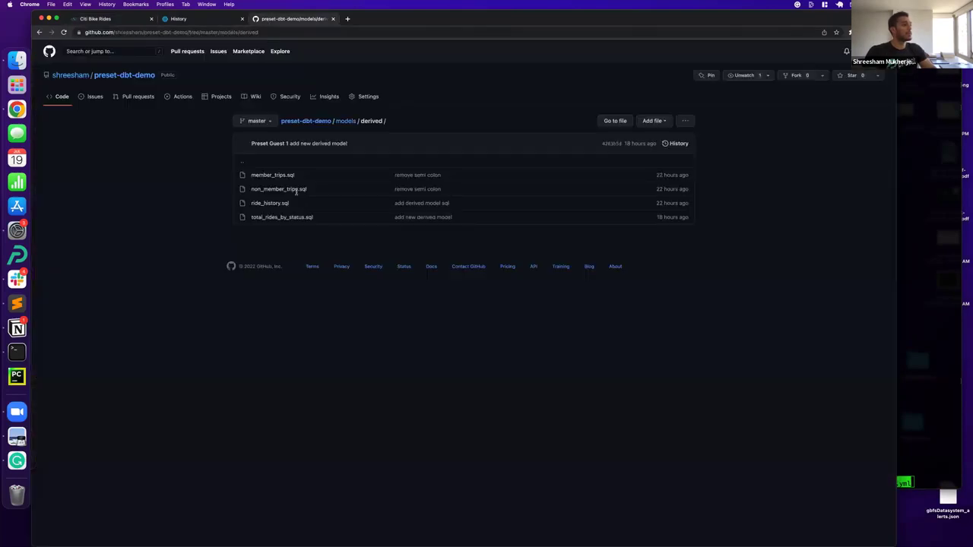
{"action": "left_click", "coordinate": [346, 122]}
{"action": "left_click", "coordinate": [304, 121]}
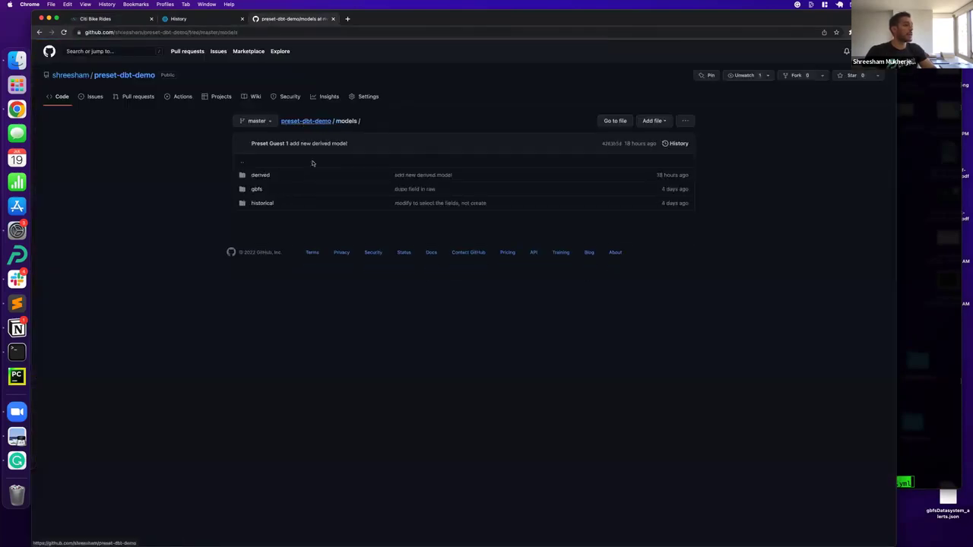
{"action": "left_click", "coordinate": [270, 325]}
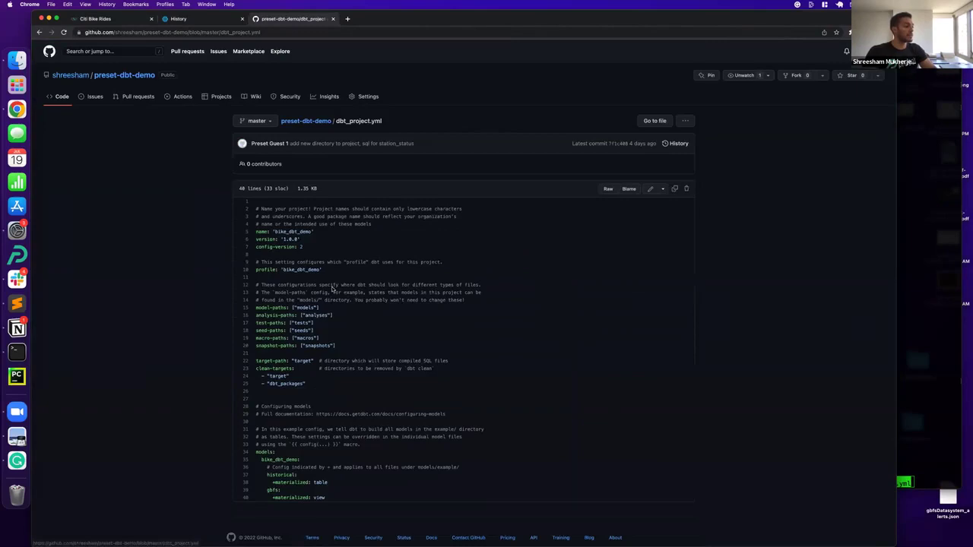
{"action": "scroll", "coordinate": [302, 454], "scroll_direction": "down", "scroll_amount": 1}
{"action": "left_click_drag", "start_coordinate": [301, 447], "coordinate": [261, 450]}
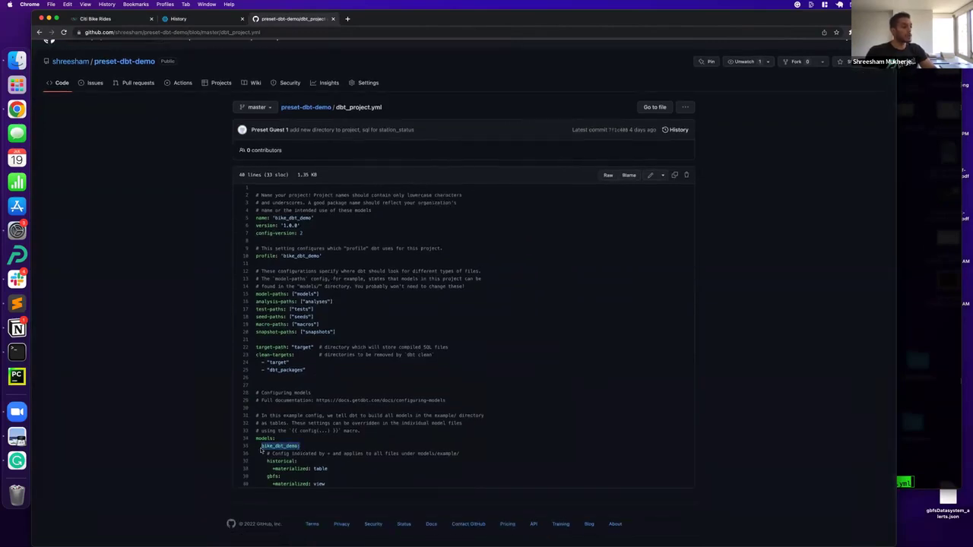
{"action": "left_click_drag", "start_coordinate": [342, 485], "coordinate": [259, 461]}
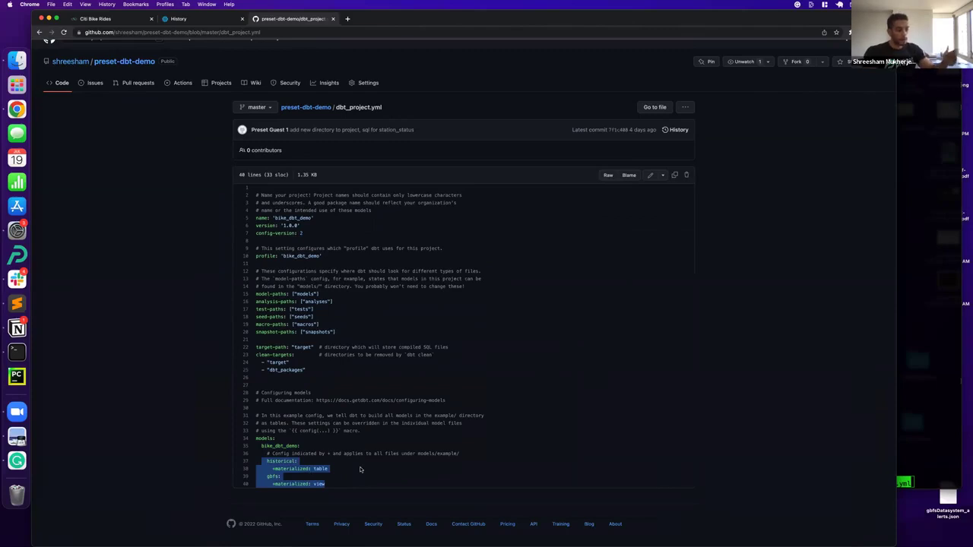
- Recheck the pasted command in Terminal, and return to Snowflake's worksheets to view the ANALYTICS database tables
{"action": "left_click", "coordinate": [939, 293]}
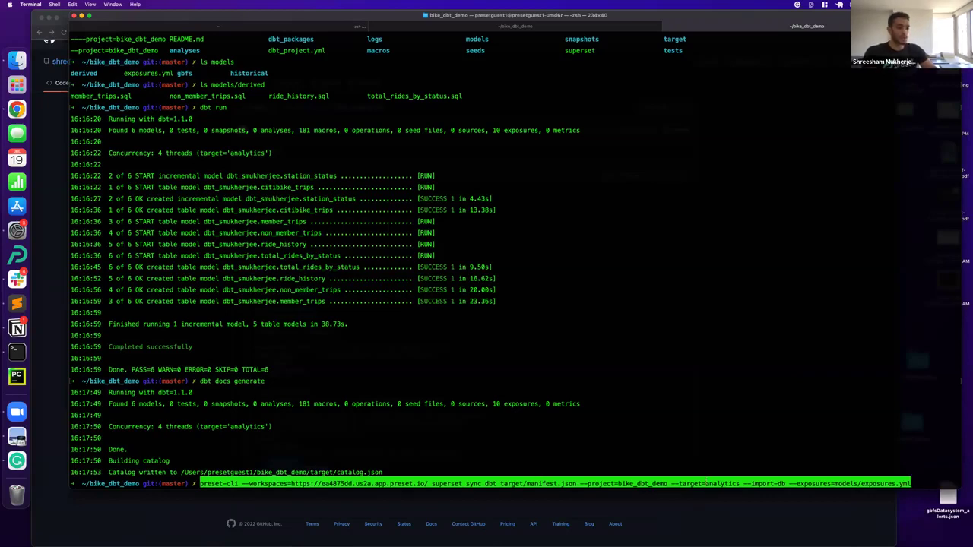
{"action": "left_click", "coordinate": [106, 541]}
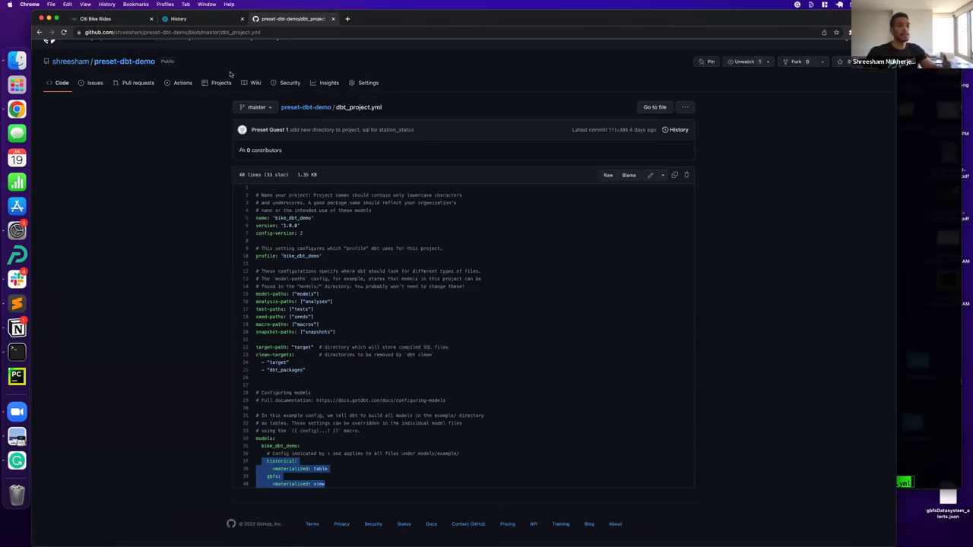
{"action": "left_click", "coordinate": [220, 19]}
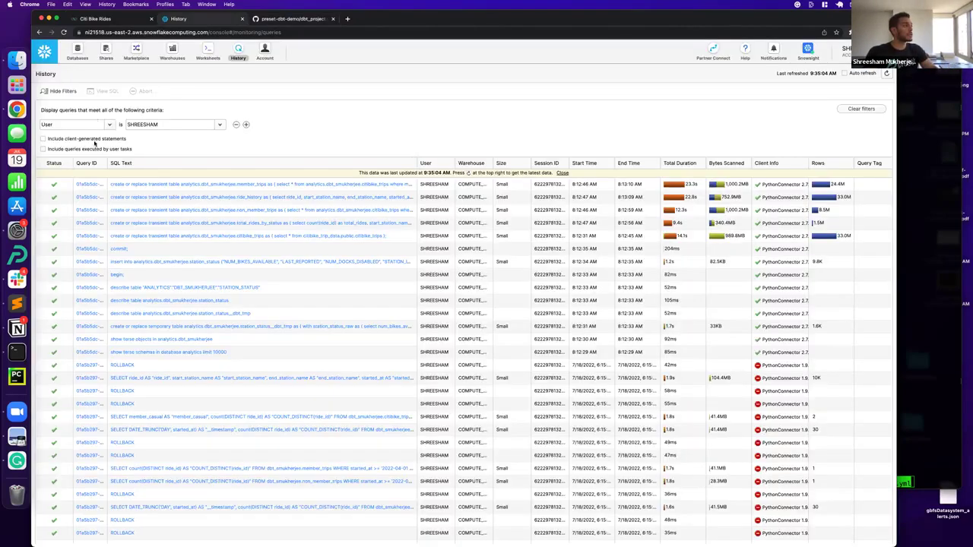
{"action": "left_click", "coordinate": [170, 54]}
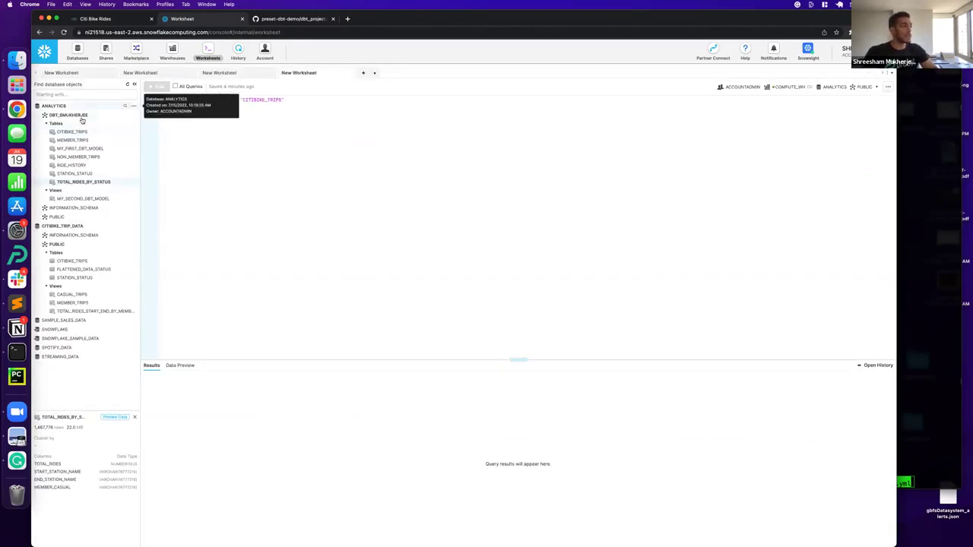
- Return to Terminal and run the pasted preset-cli command to sync the dbt models with the Preset workspace
{"action": "left_click", "coordinate": [934, 415]}
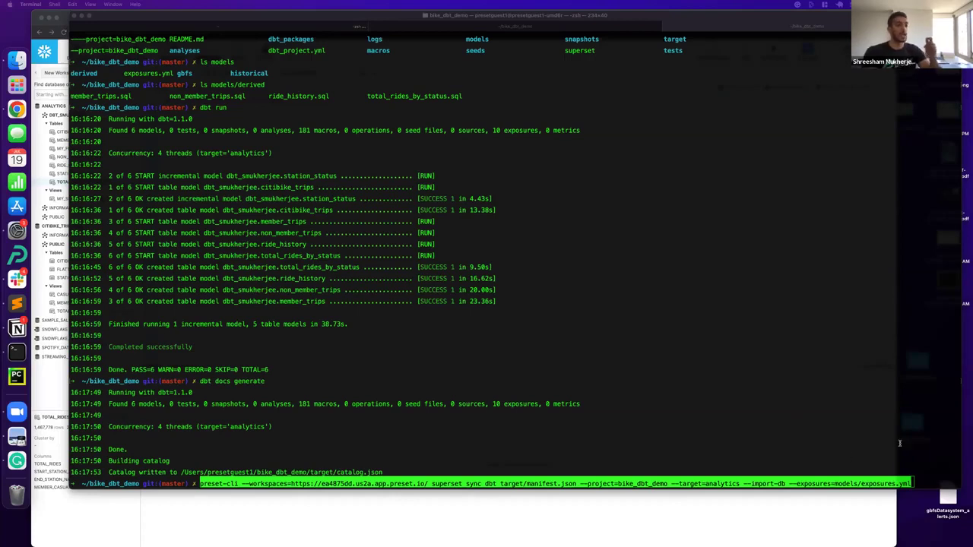
{"action": "left_click", "coordinate": [910, 443]}
{"action": "key", "text": "Return"}
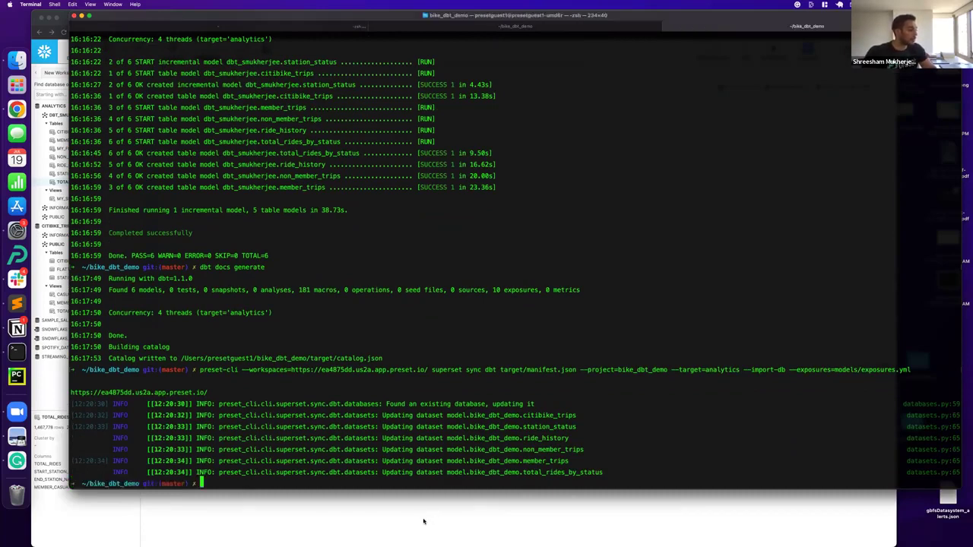
- Switch to Chrome, load preset.io in a new browser tab and open the Preset Manager workspaces page
{"action": "left_click", "coordinate": [423, 520]}
{"action": "key", "text": "super+1"}
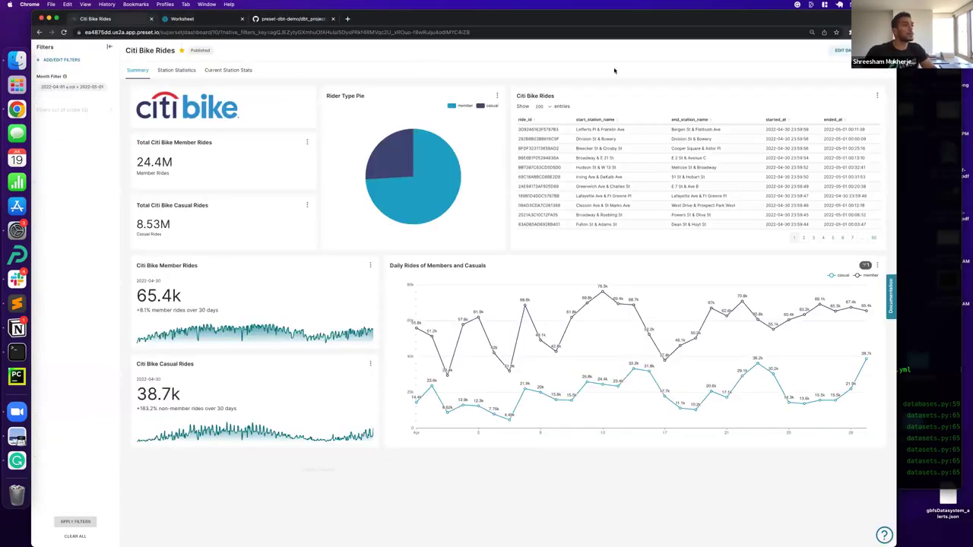
{"action": "left_click_drag", "start_coordinate": [770, 36], "coordinate": [771, 61]}
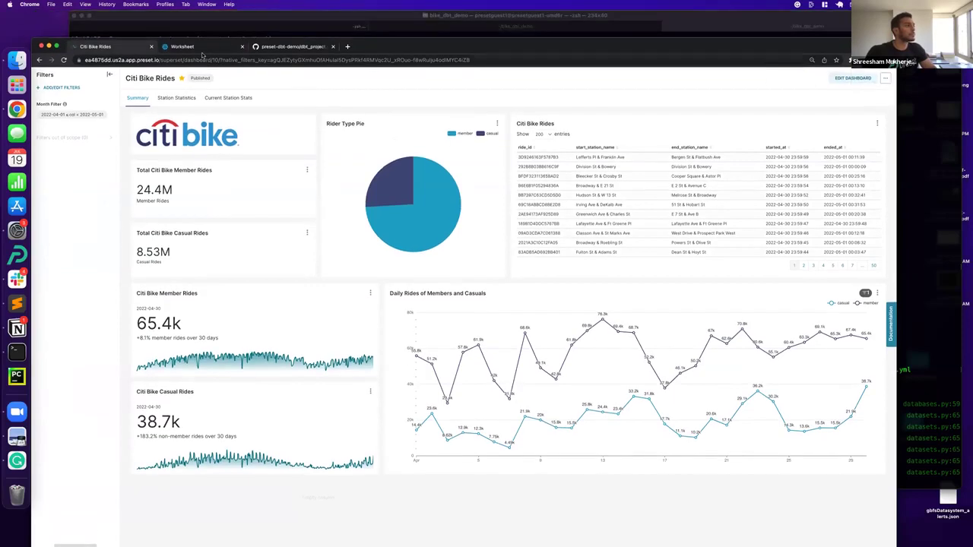
{"action": "left_click", "coordinate": [347, 47]}
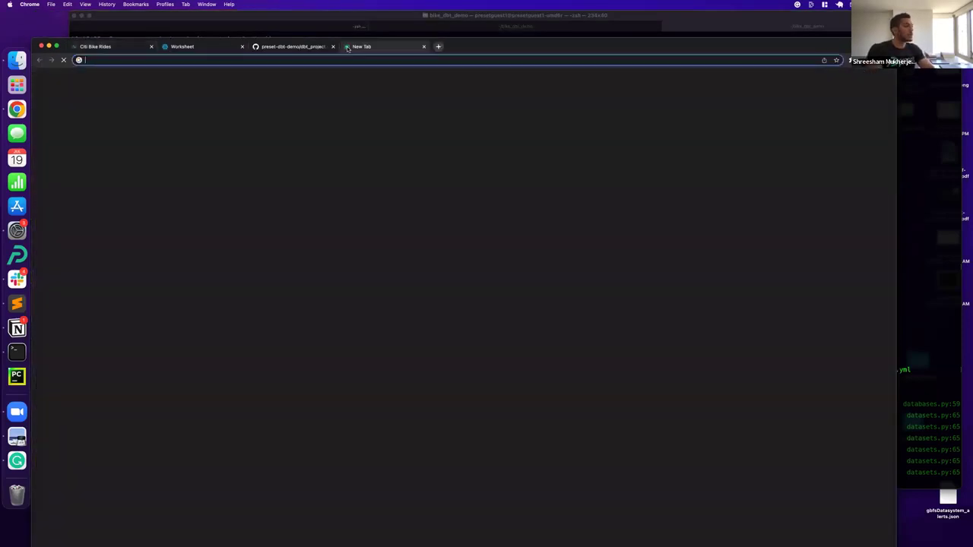
{"action": "type", "text": "preset.io"}
{"action": "key", "text": "Return"}
{"action": "mouse_move", "coordinate": [296, 86]}
{"action": "left_click", "coordinate": [599, 80]}
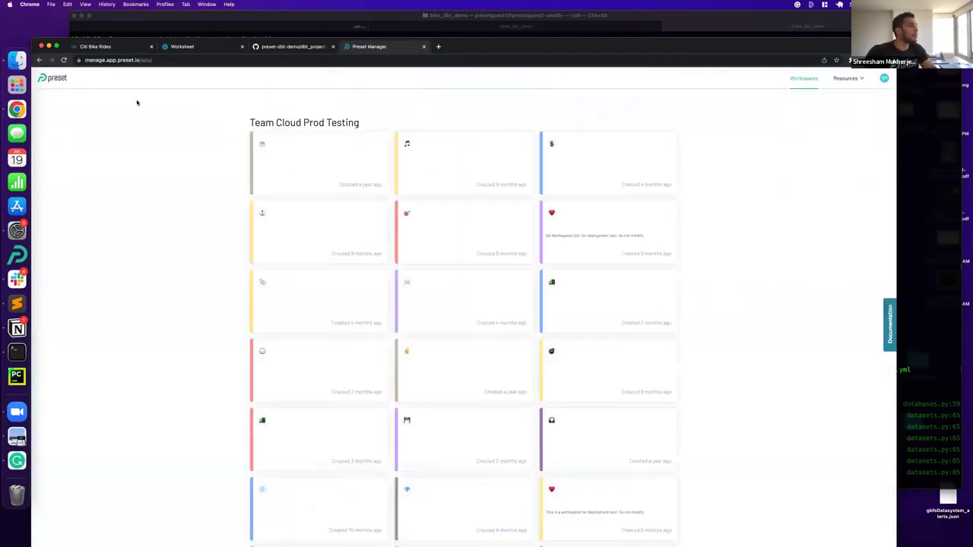
- Search the Preset Manager page for the "Teaches Superset" workspace and open it
{"action": "key", "text": "super+f"}
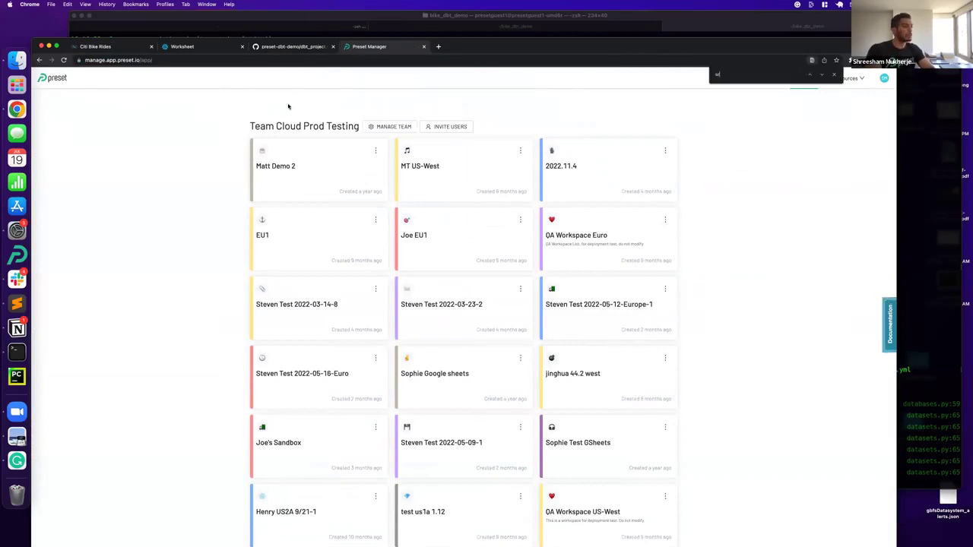
{"action": "type", "text": "srini"}
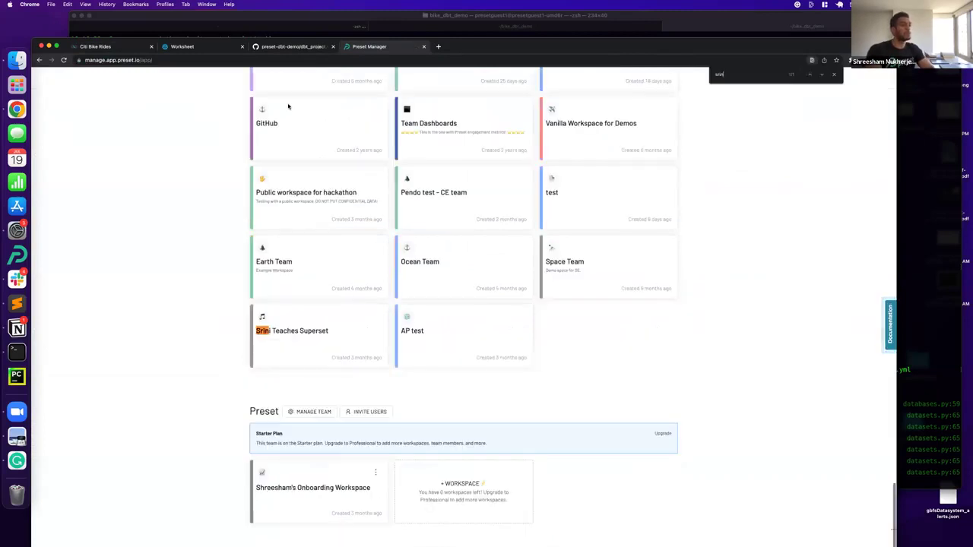
{"action": "left_click", "coordinate": [298, 330]}
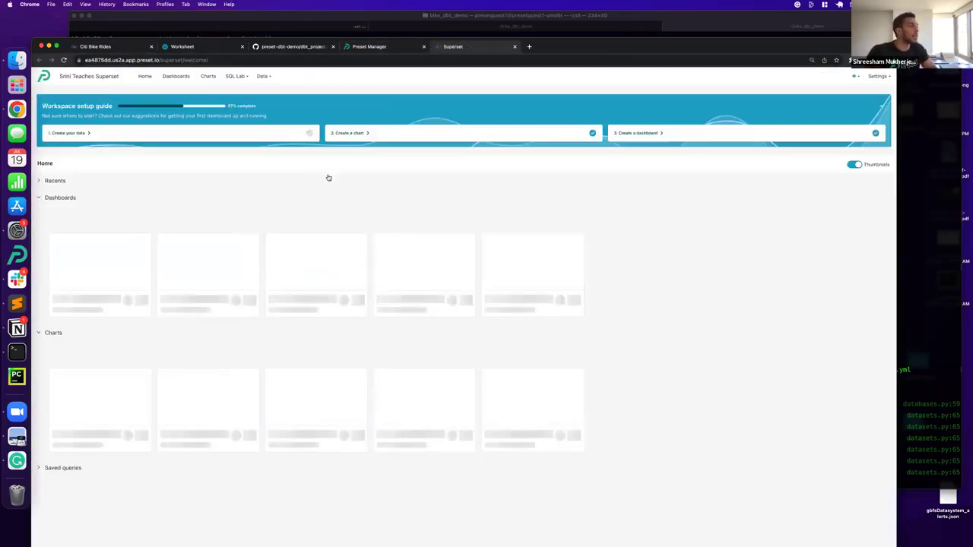
- View the workspace's databases list, open its datasets list, and highlight the bike_dbt_demo_analytics database of the total_rides_by_status dataset
{"action": "mouse_move", "coordinate": [262, 77]}
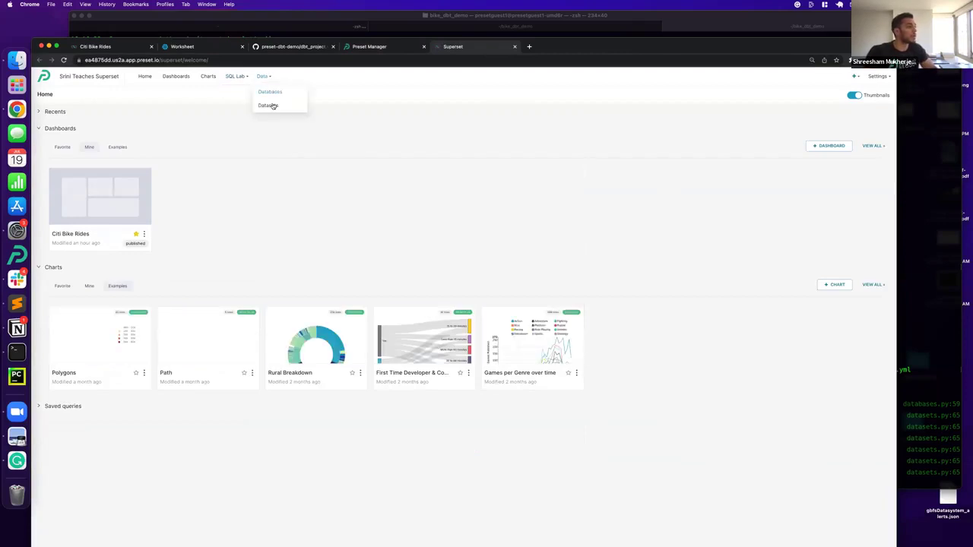
{"action": "left_click", "coordinate": [272, 92]}
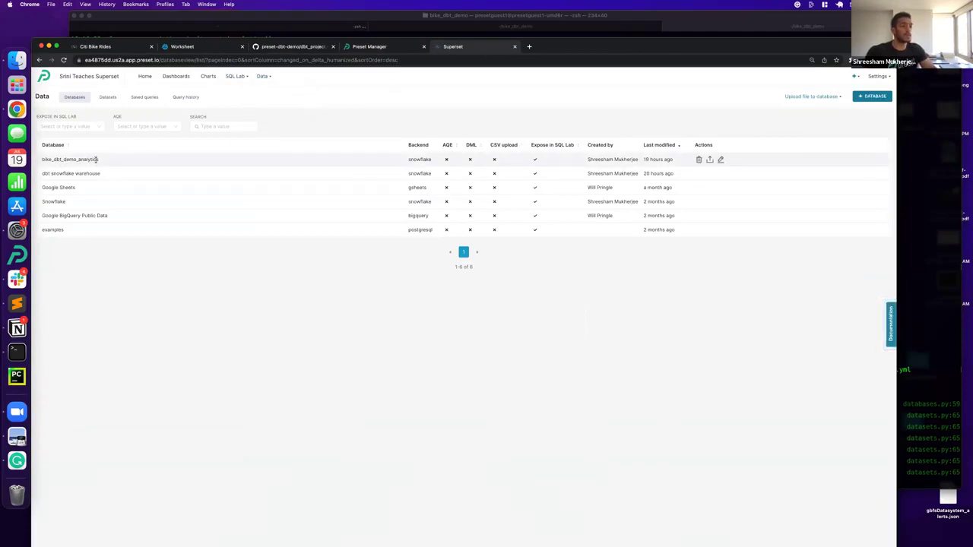
{"action": "mouse_move", "coordinate": [266, 77]}
{"action": "left_click", "coordinate": [266, 104]}
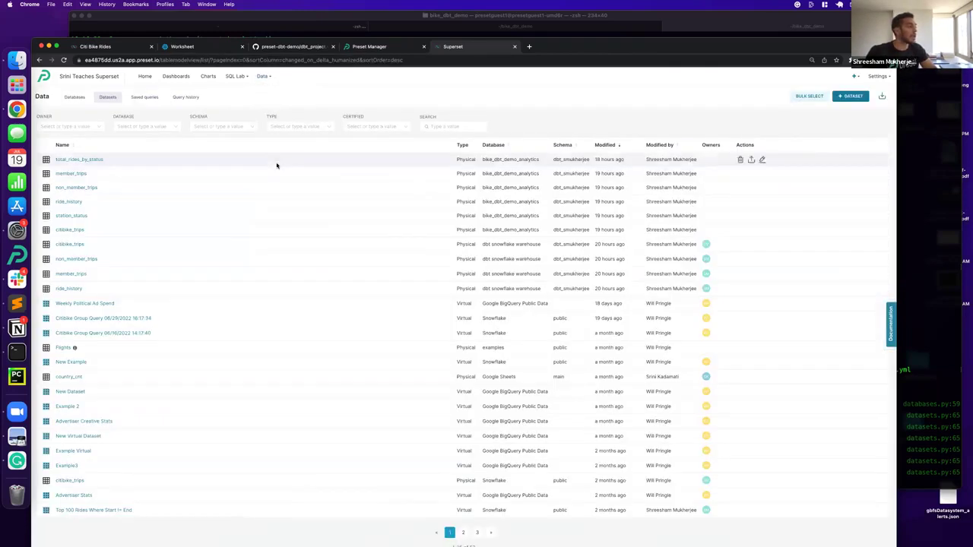
{"action": "left_click_drag", "start_coordinate": [483, 160], "coordinate": [538, 161]}
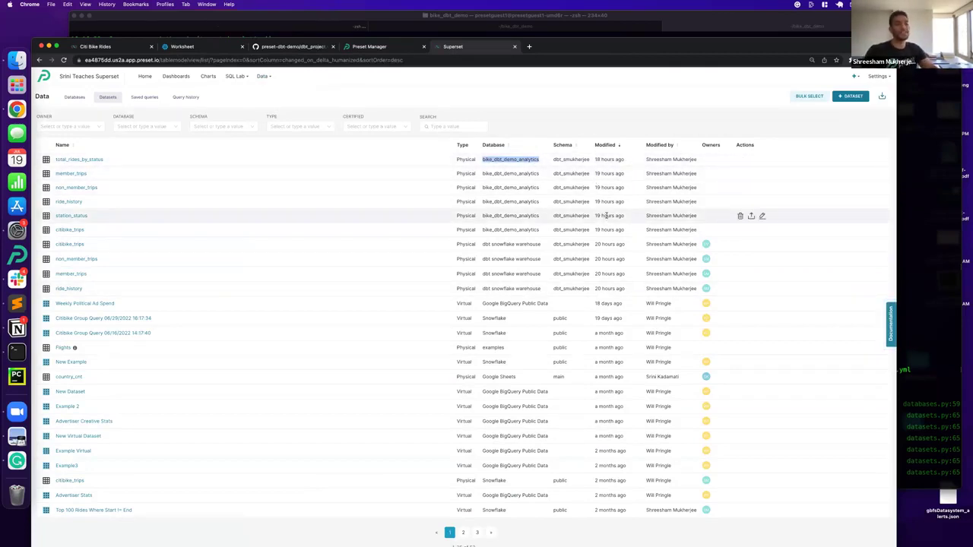
- Return to Terminal, highlight the --import-db flag in the executed preset-cli command, and run dbt docs generate
{"action": "left_click", "coordinate": [936, 337]}
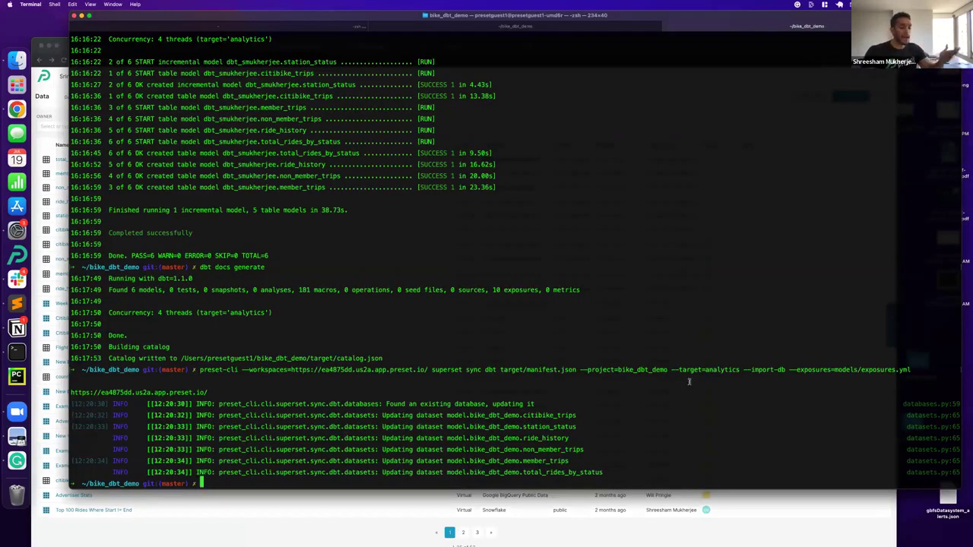
{"action": "left_click_drag", "start_coordinate": [743, 370], "coordinate": [785, 370]}
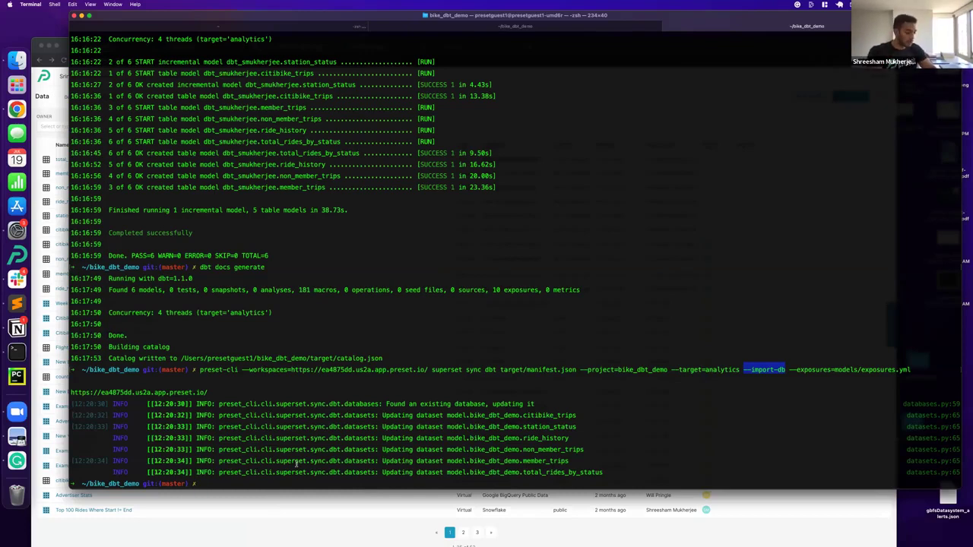
{"action": "type", "text": "dbt doc"}
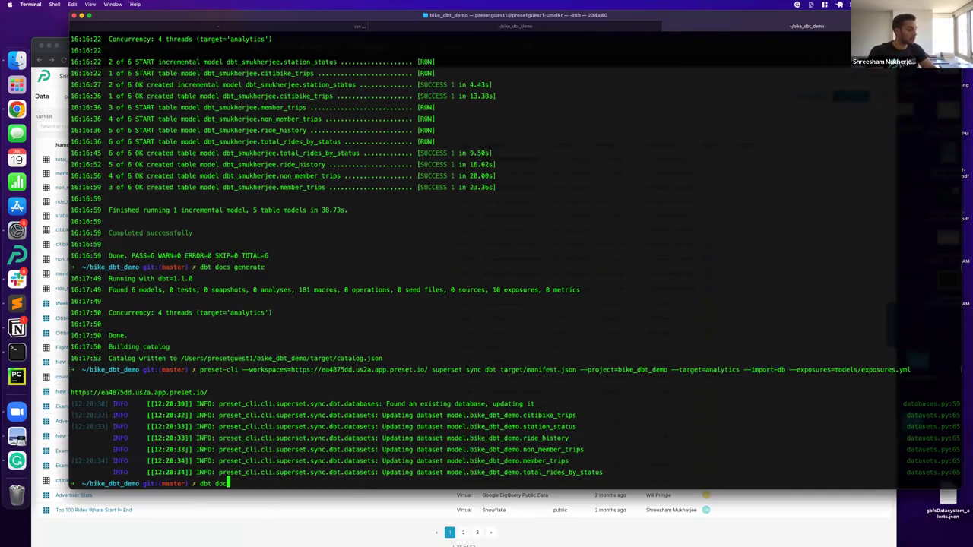
{"action": "type", "text": "s generate"}
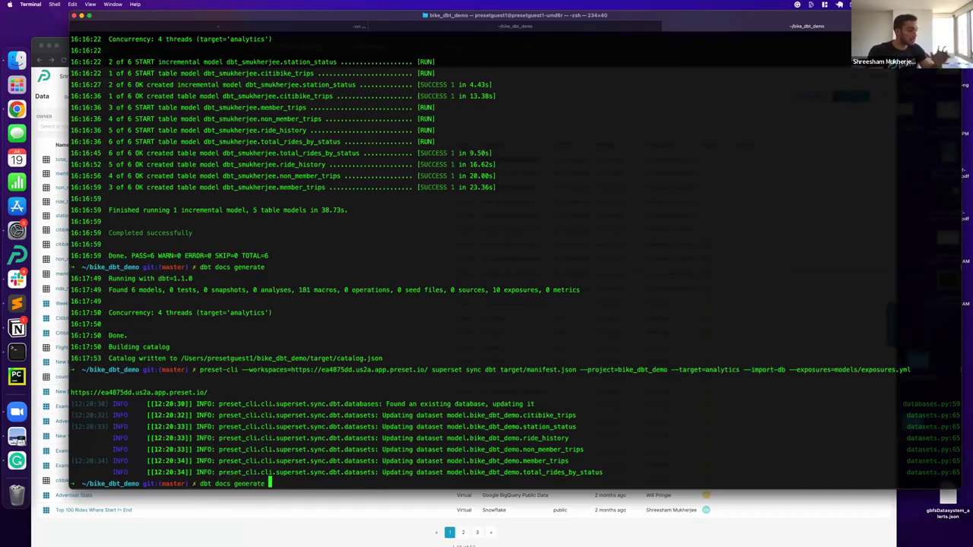
{"action": "key", "text": "Return"}
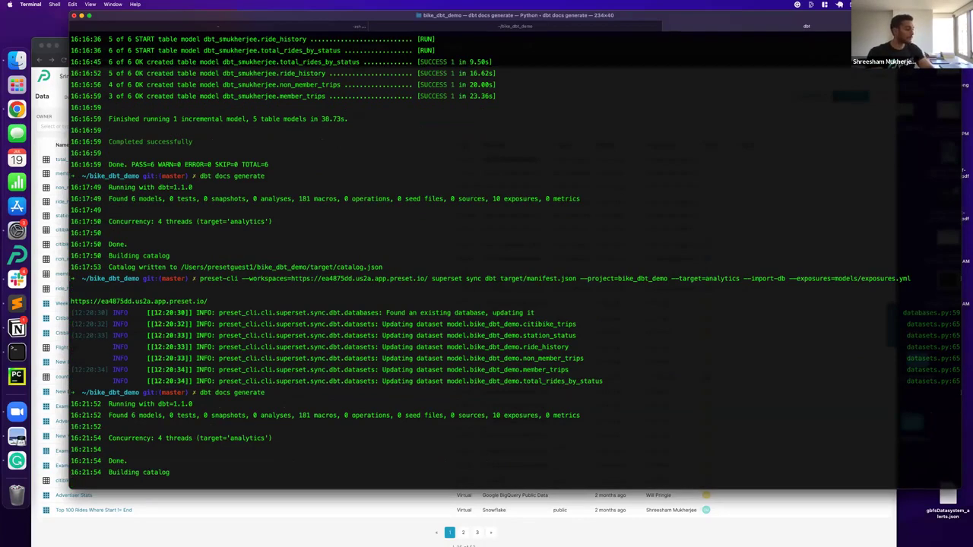
- Serve the generated documentation locally by running dbt docs serve
{"action": "type", "text": "dbt"}
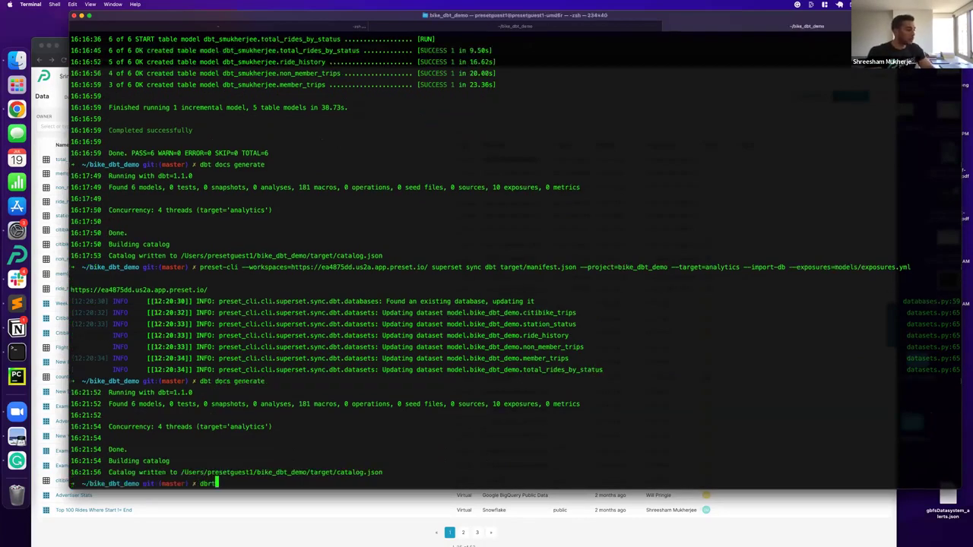
{"action": "type", "text": " docs serv"}
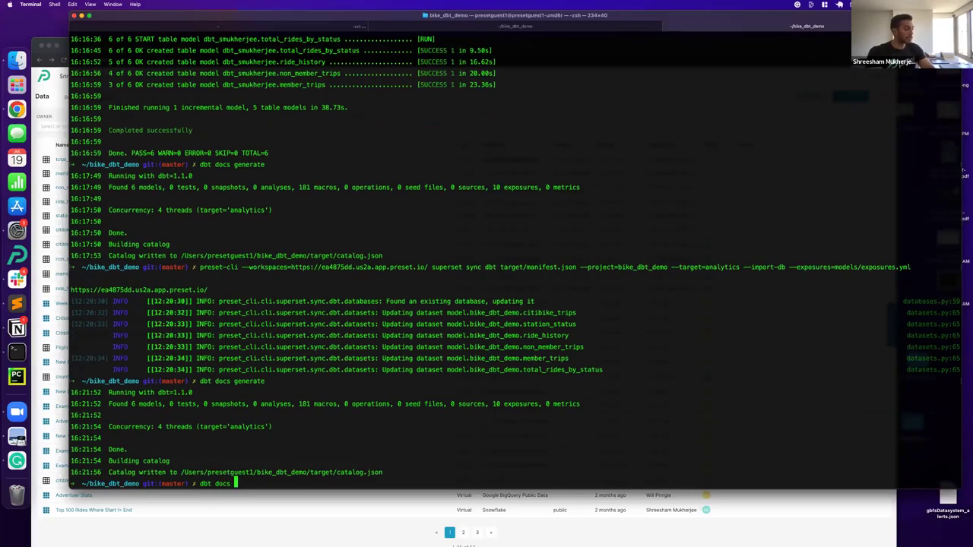
{"action": "type", "text": "e"}
{"action": "key", "text": "Return"}
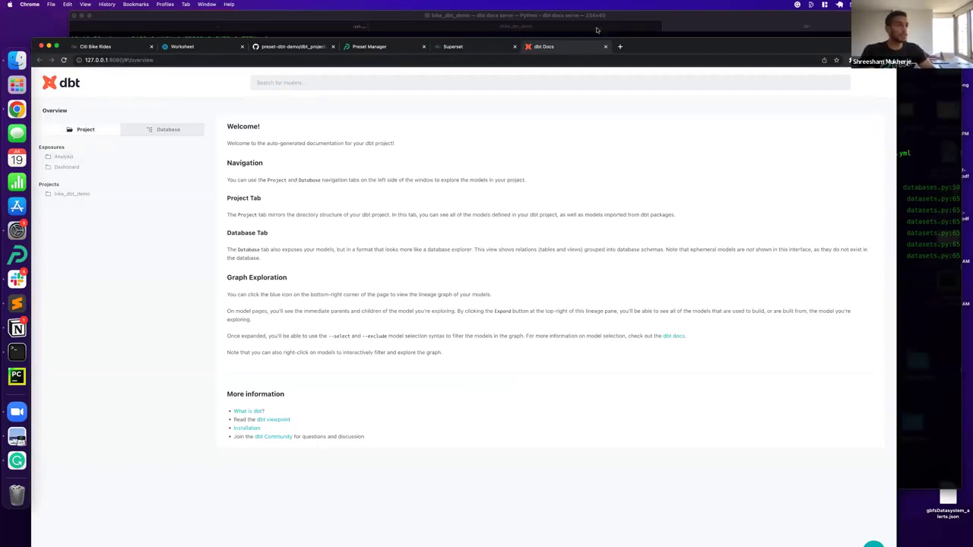
- Open the project's lineage graph in dbt Docs and highlight the lineage of the Total Rides From Top 15 Start Stations (Members) chart
{"action": "left_click_drag", "start_coordinate": [666, 45], "coordinate": [670, 18]}
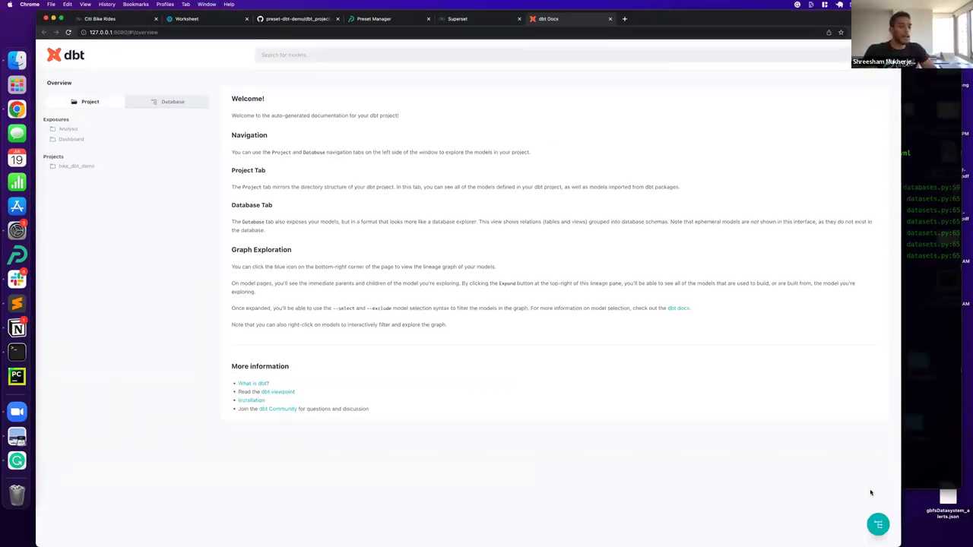
{"action": "left_click", "coordinate": [879, 525]}
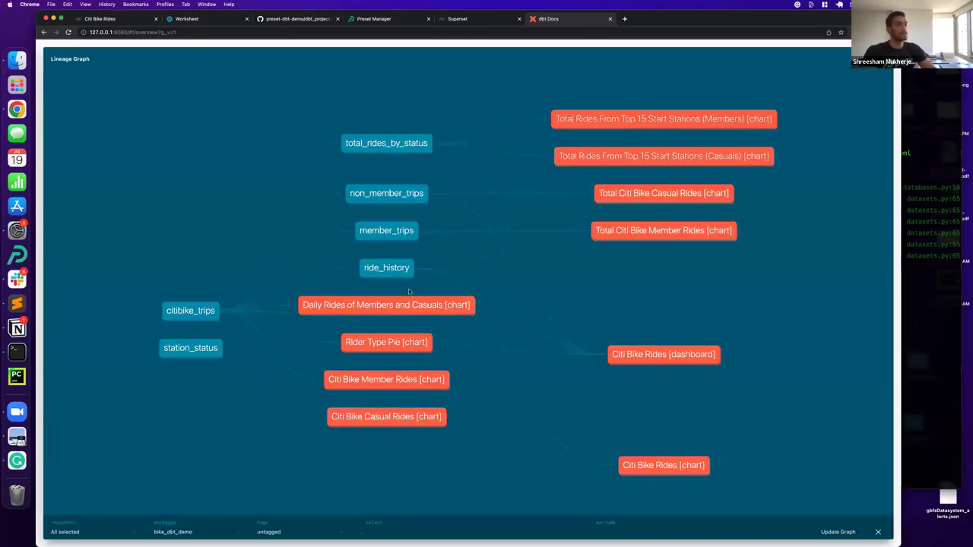
{"action": "left_click", "coordinate": [646, 122]}
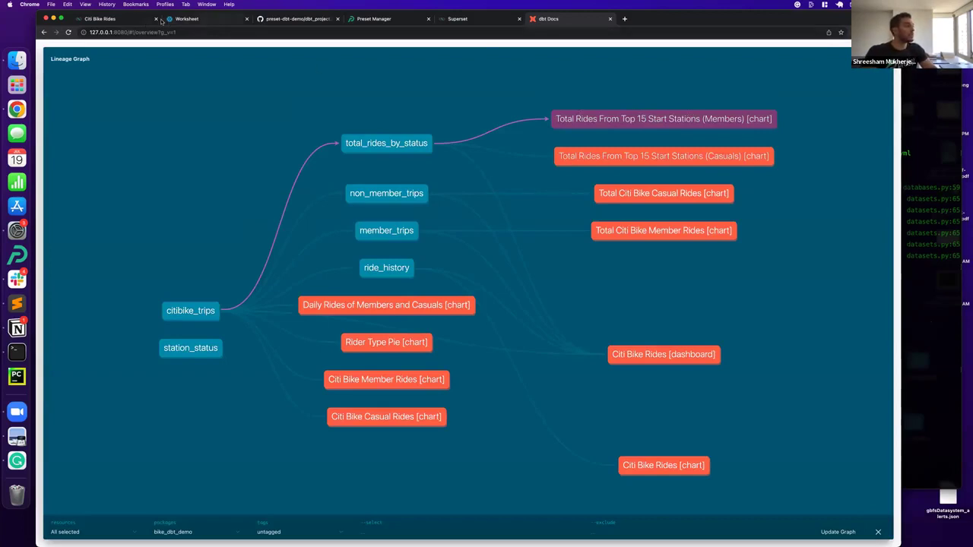
- Detach dbt Docs into its own window and tile it on one half of the display beside the Citi Bike Rides dashboard
{"action": "left_click_drag", "start_coordinate": [579, 29], "coordinate": [589, 102]}
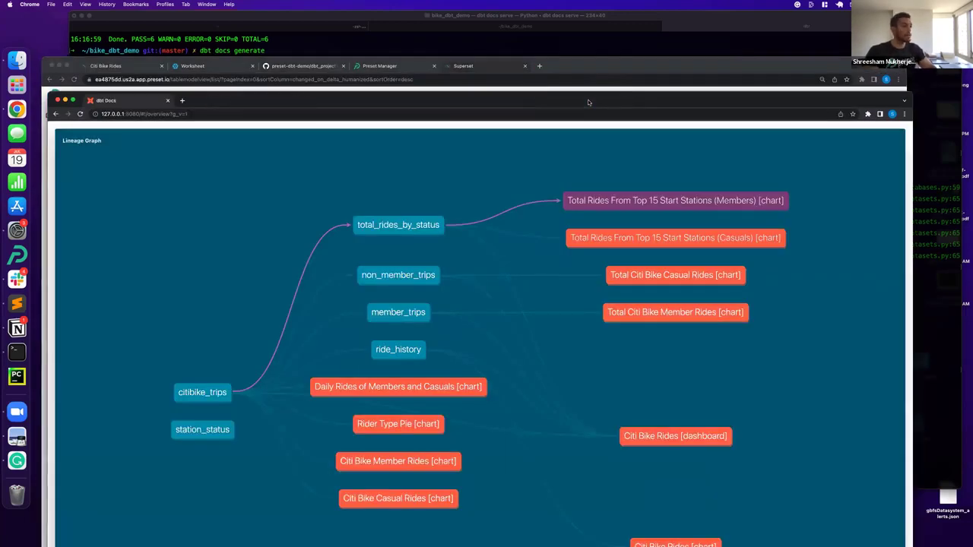
{"action": "key", "text": "ctrl+alt+Right"}
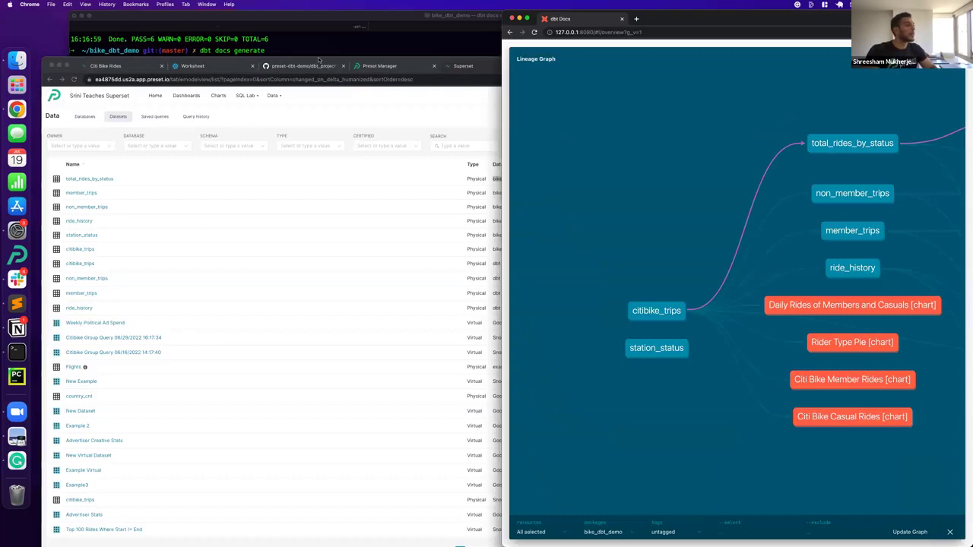
{"action": "left_click", "coordinate": [136, 66]}
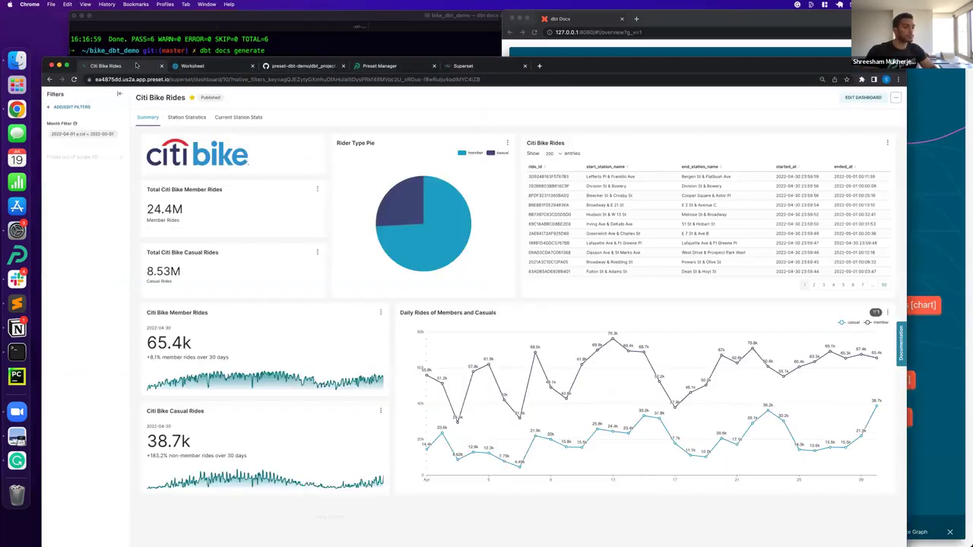
{"action": "key", "text": "ctrl+alt+Left"}
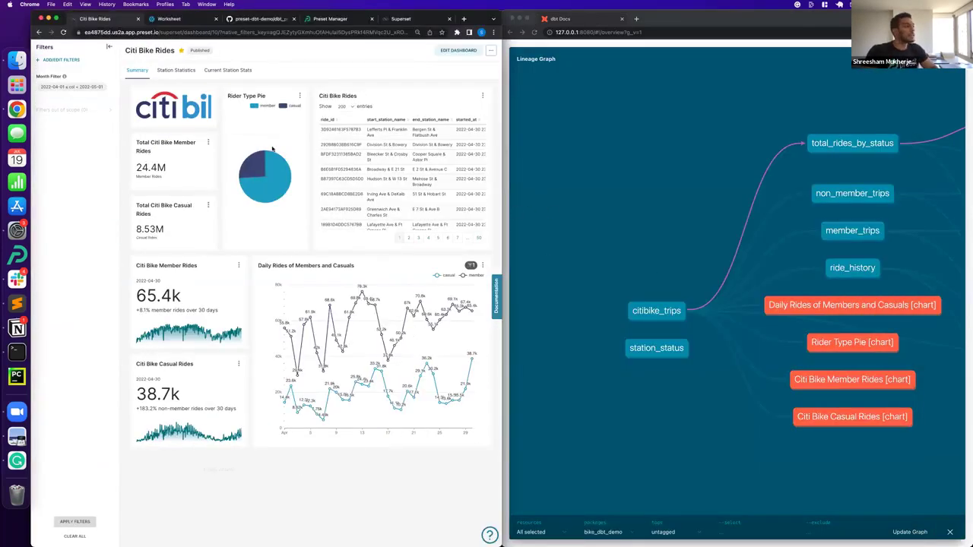
- Show the options of the Total Citi Bike Member Rides chart, and fit the whole lineage graph inside the dbt Docs window
{"action": "left_click", "coordinate": [208, 142]}
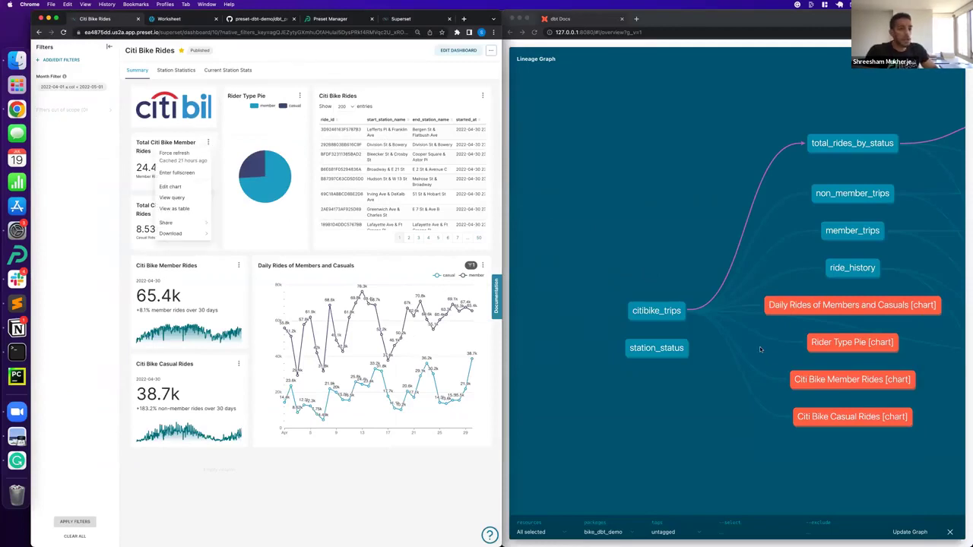
{"action": "scroll", "coordinate": [836, 371], "scroll_direction": "down", "scroll_amount": 5}
{"action": "scroll", "coordinate": [835, 372], "scroll_direction": "up", "scroll_amount": 3}
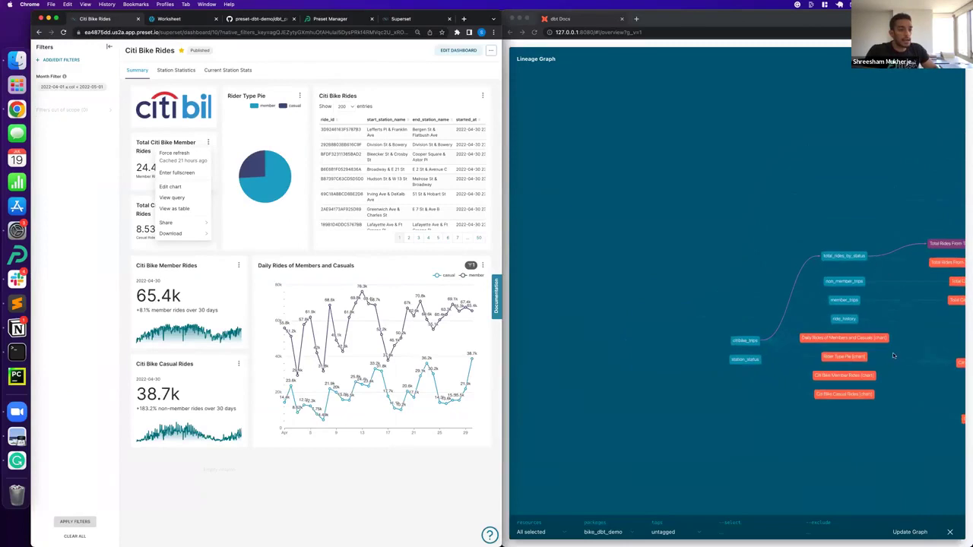
{"action": "left_click", "coordinate": [895, 345]}
{"action": "left_click_drag", "start_coordinate": [744, 238], "coordinate": [588, 226]}
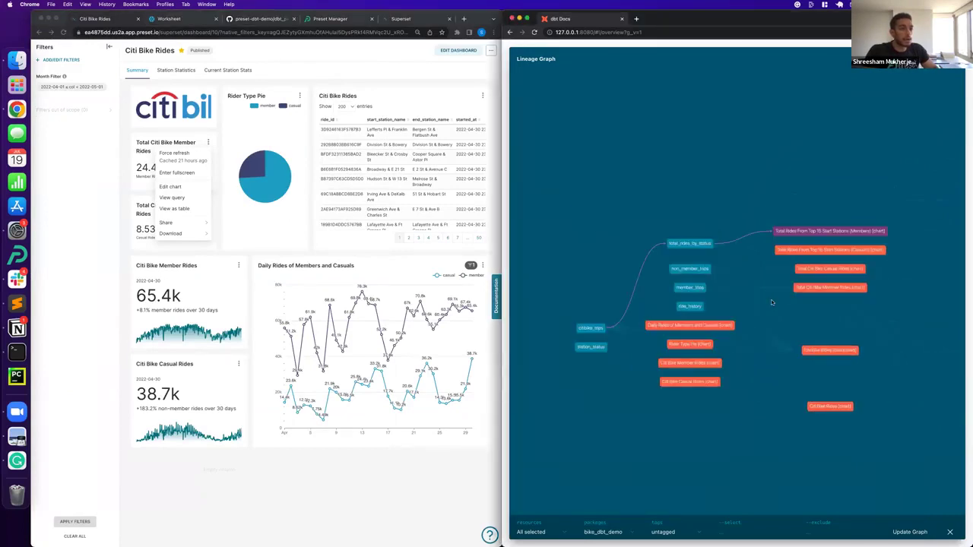
{"action": "scroll", "coordinate": [738, 365], "scroll_direction": "up", "scroll_amount": 2}
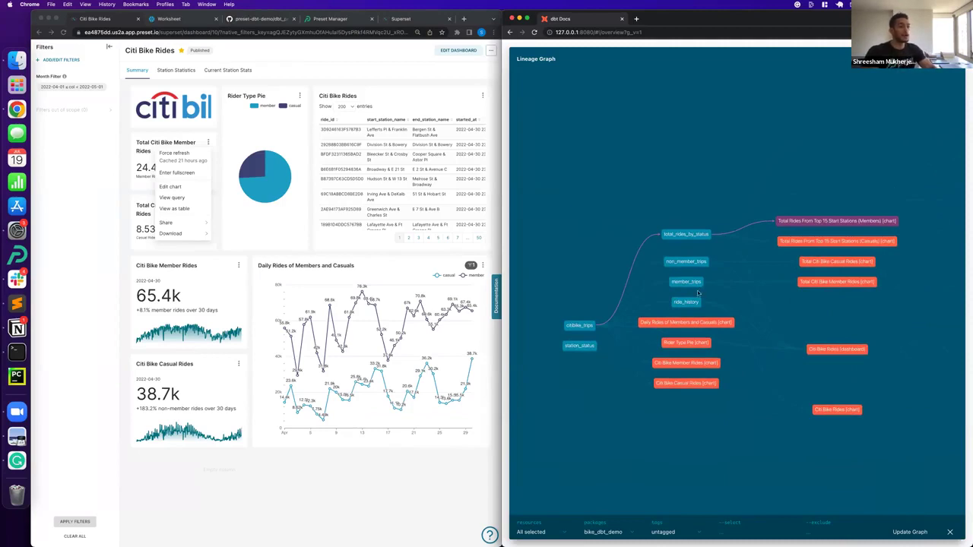
- Switch to the Snowflake worksheet and show the column details of the MEMBER_TRIPS table in the ANALYTICS database
{"action": "left_click", "coordinate": [181, 21]}
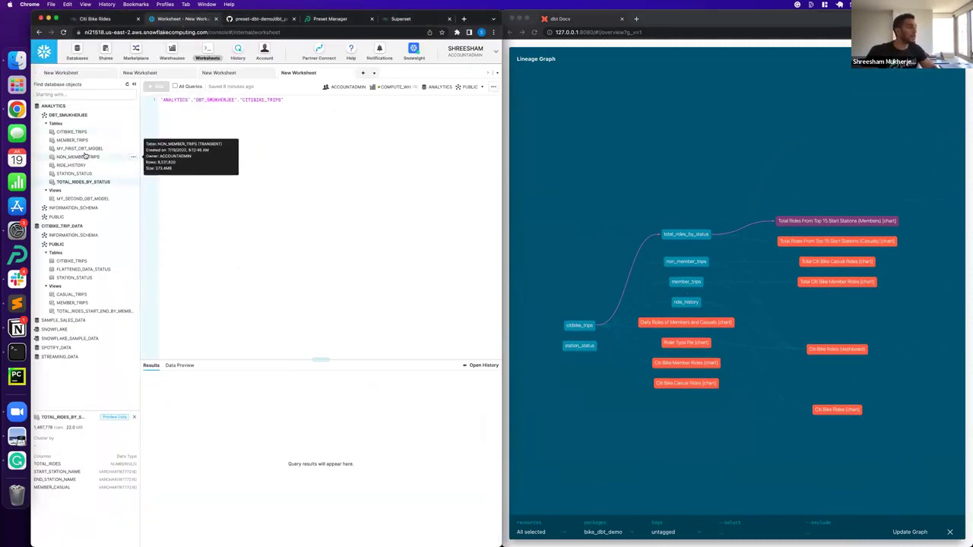
{"action": "left_click", "coordinate": [82, 143]}
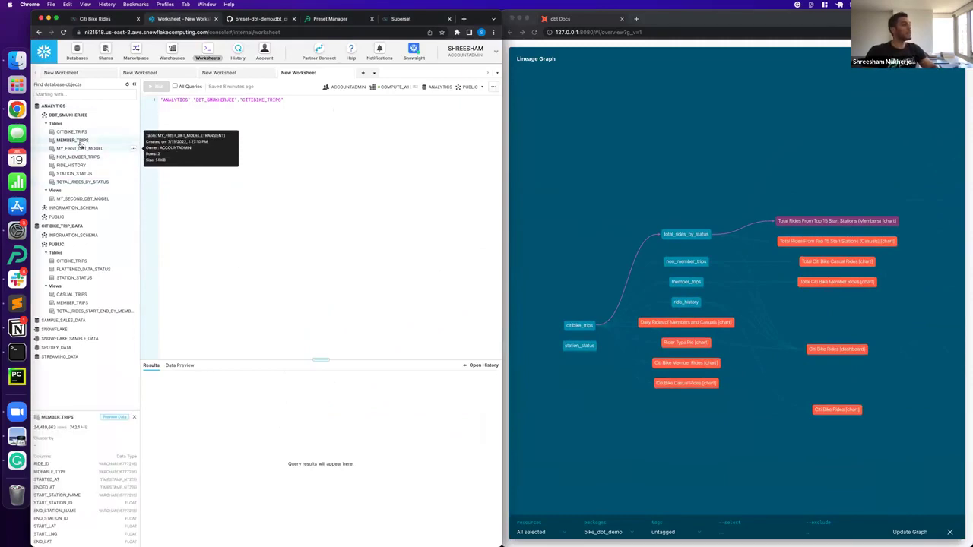
{"action": "mouse_move", "coordinate": [90, 178]}
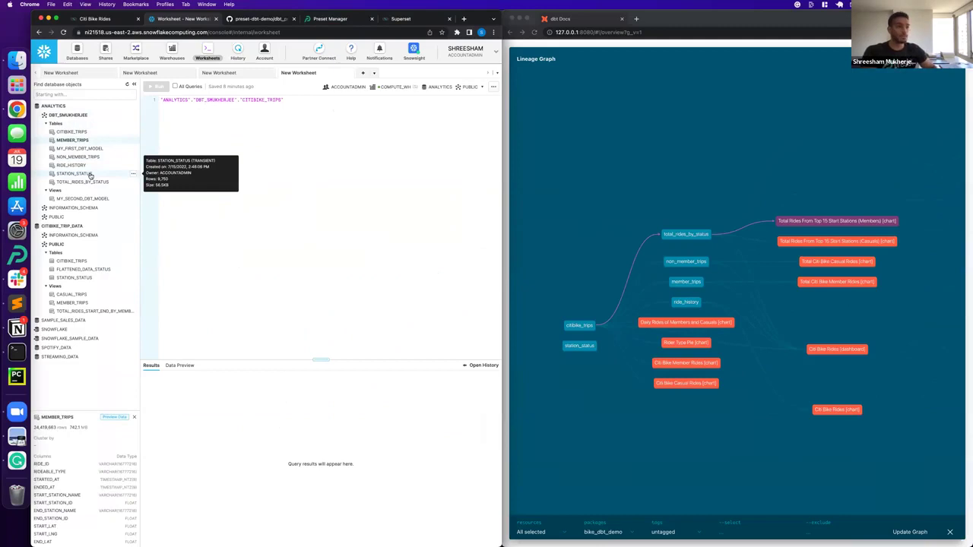
- Open models/derived/member_trips.sql in the preset-dbt-demo GitHub repository to review its select statement, and return to the Snowflake worksheet
{"action": "left_click", "coordinate": [261, 19]}
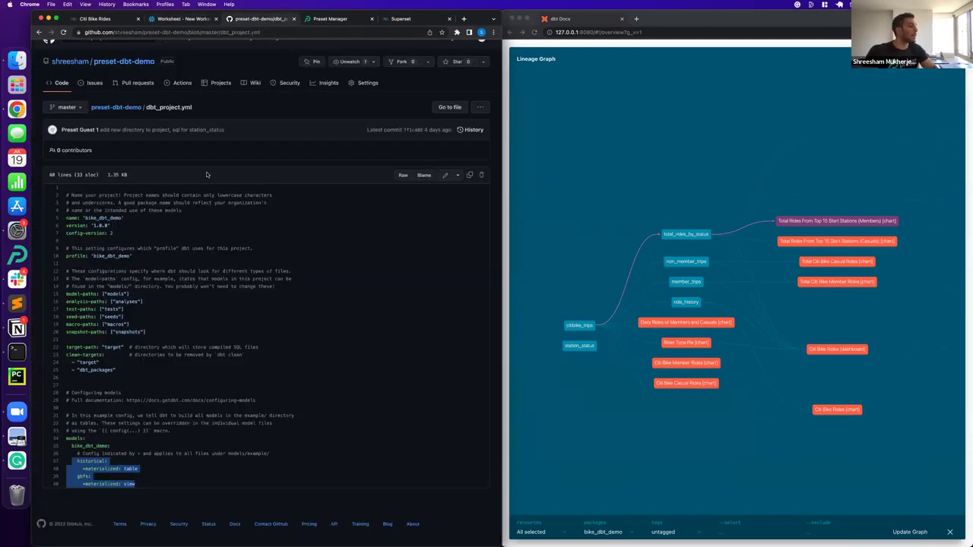
{"action": "left_click", "coordinate": [117, 108]}
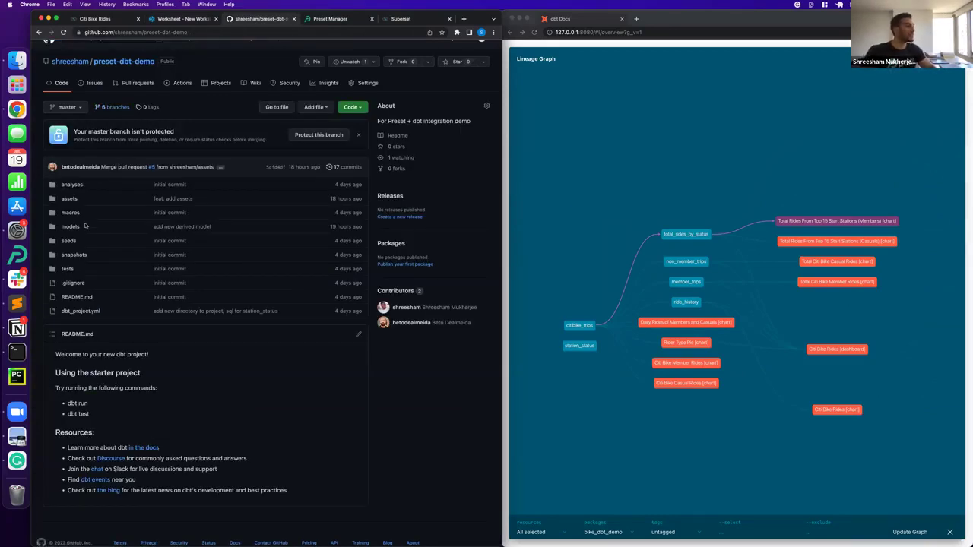
{"action": "left_click", "coordinate": [88, 224]}
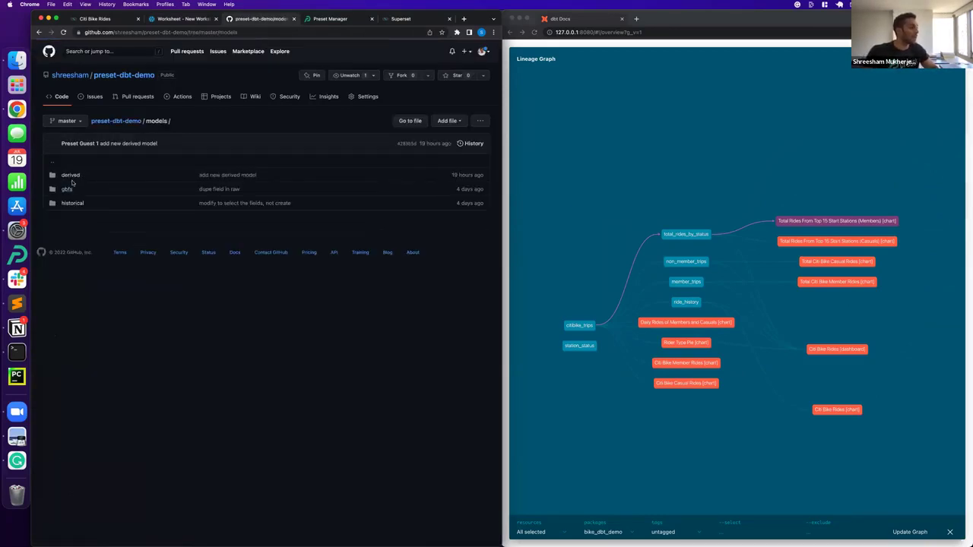
{"action": "left_click", "coordinate": [70, 176]}
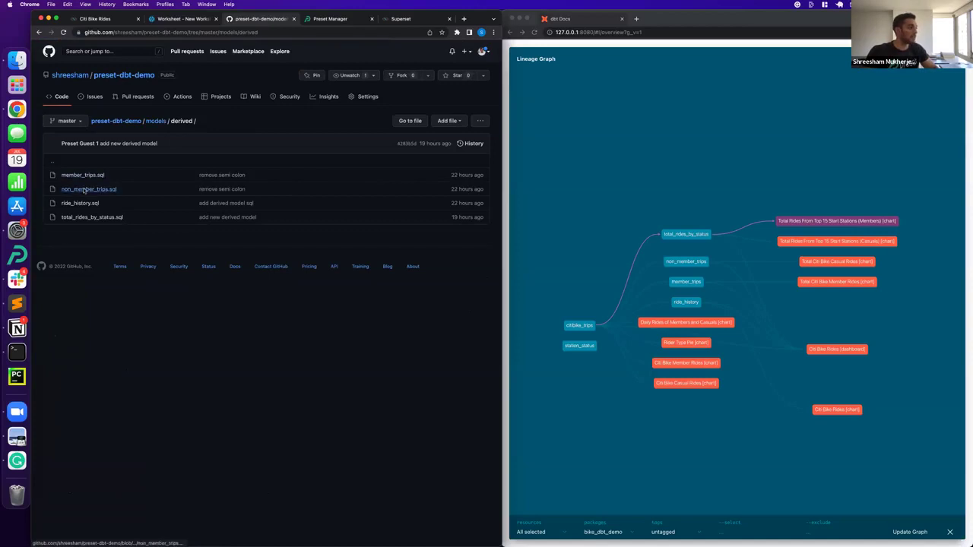
{"action": "left_click", "coordinate": [87, 175]}
{"action": "left_click_drag", "start_coordinate": [283, 219], "coordinate": [241, 209]}
{"action": "left_click", "coordinate": [239, 210]}
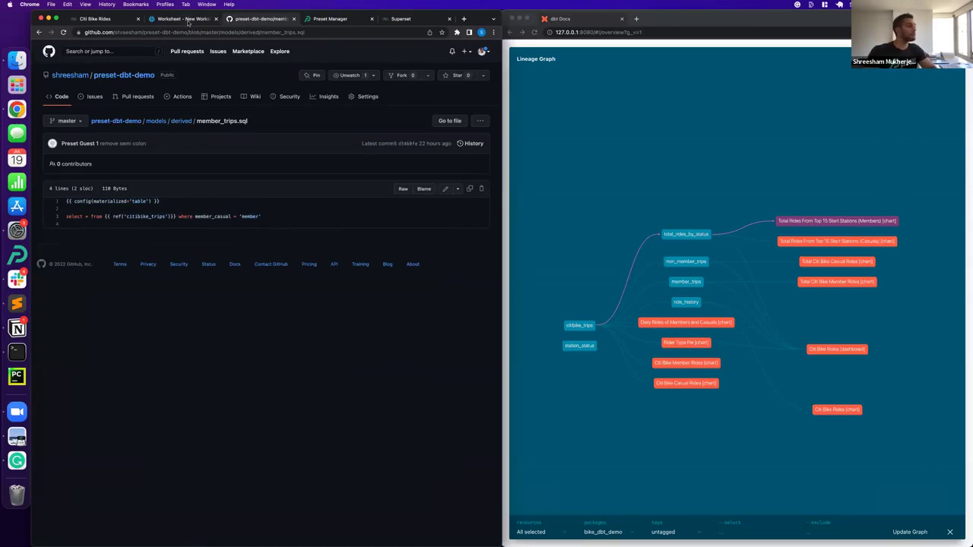
{"action": "left_click", "coordinate": [187, 20]}
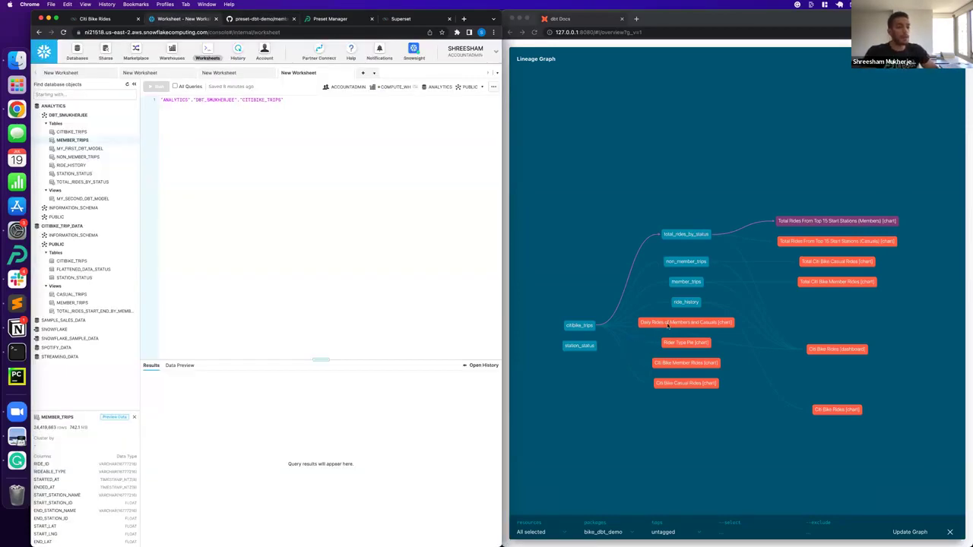
- Clear the highlighted lineage path in dbt Docs and switch back to the Citi Bike Rides dashboard
{"action": "left_click", "coordinate": [886, 285]}
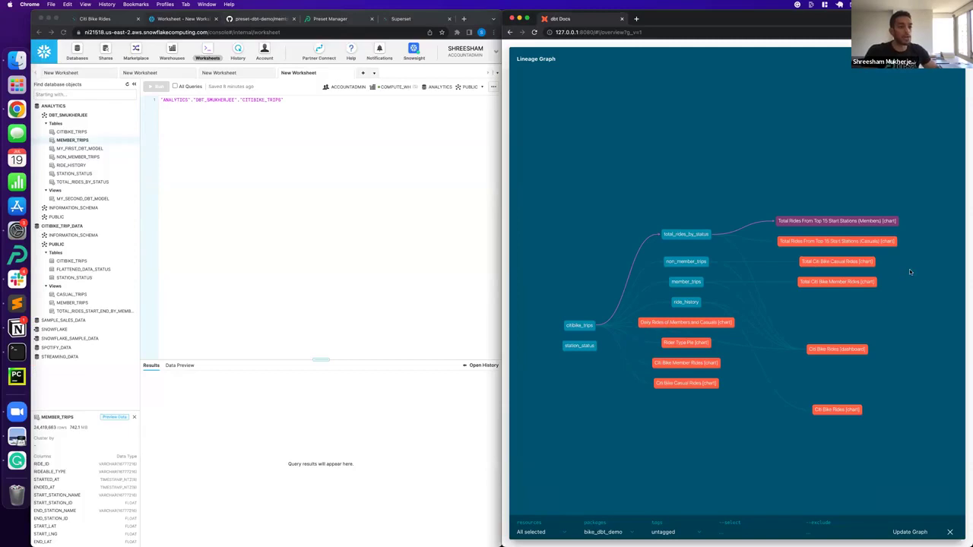
{"action": "left_click", "coordinate": [838, 226]}
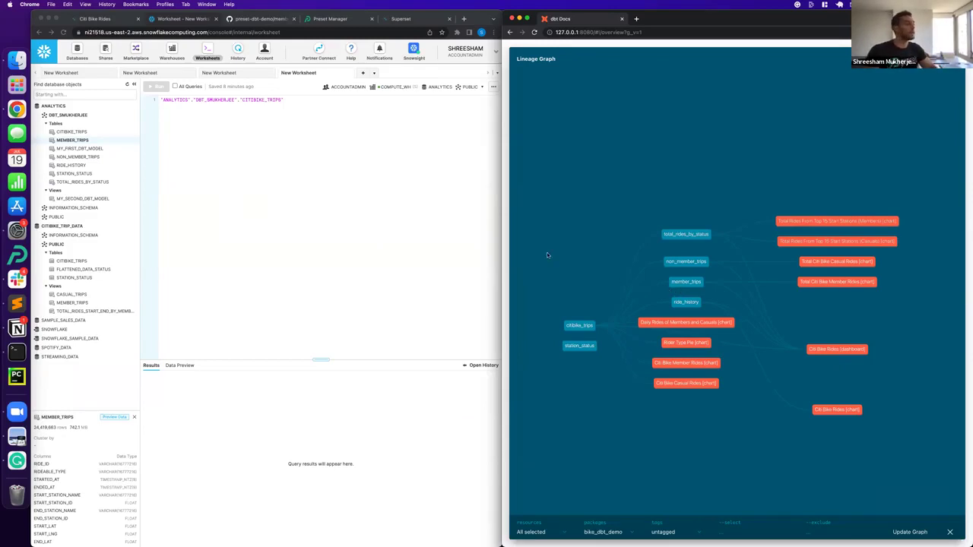
{"action": "left_click", "coordinate": [108, 23]}
{"action": "left_click", "coordinate": [108, 24]}
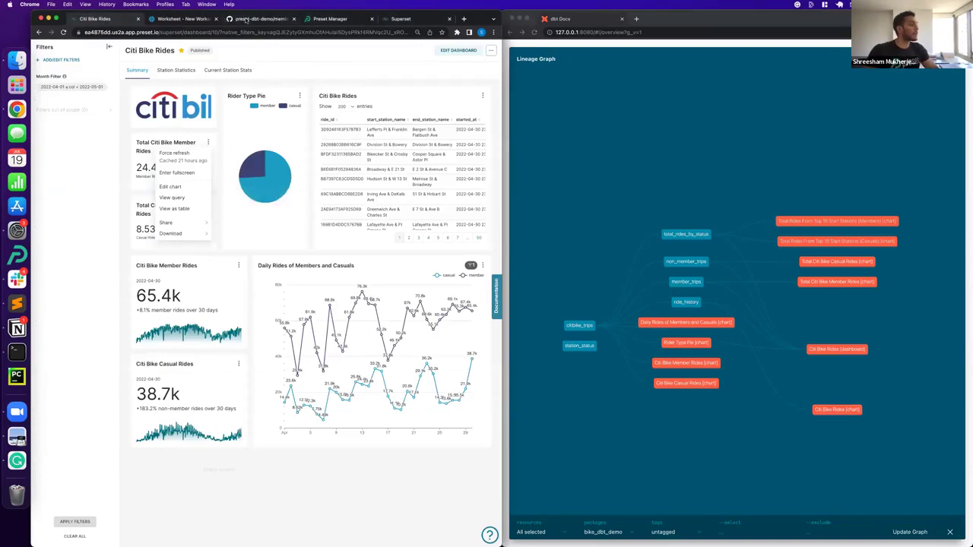
{"action": "left_click", "coordinate": [247, 19]}
{"action": "left_click", "coordinate": [192, 20]}
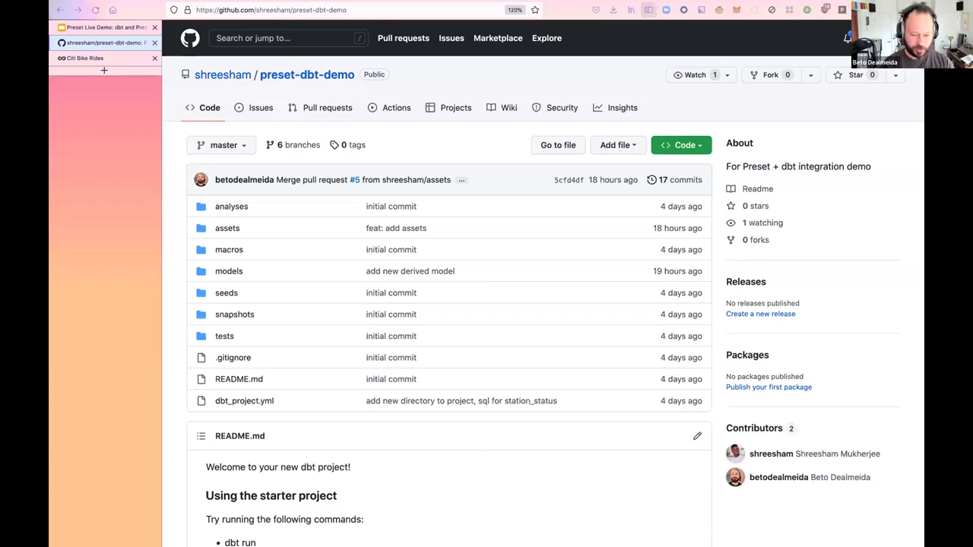
- Export the Citi Bike Rides dashboard from the workspace's list of dashboards
{"action": "left_click", "coordinate": [127, 59]}
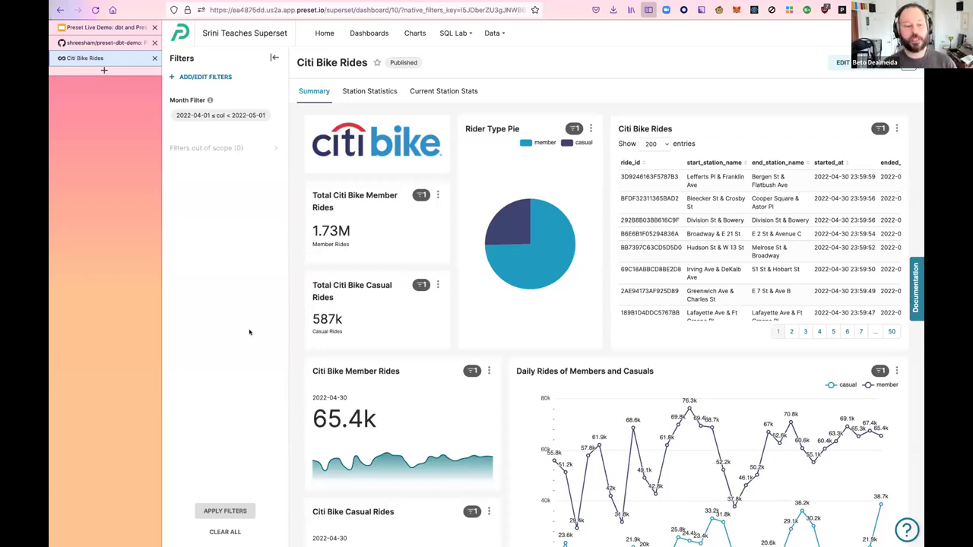
{"action": "left_click", "coordinate": [369, 33]}
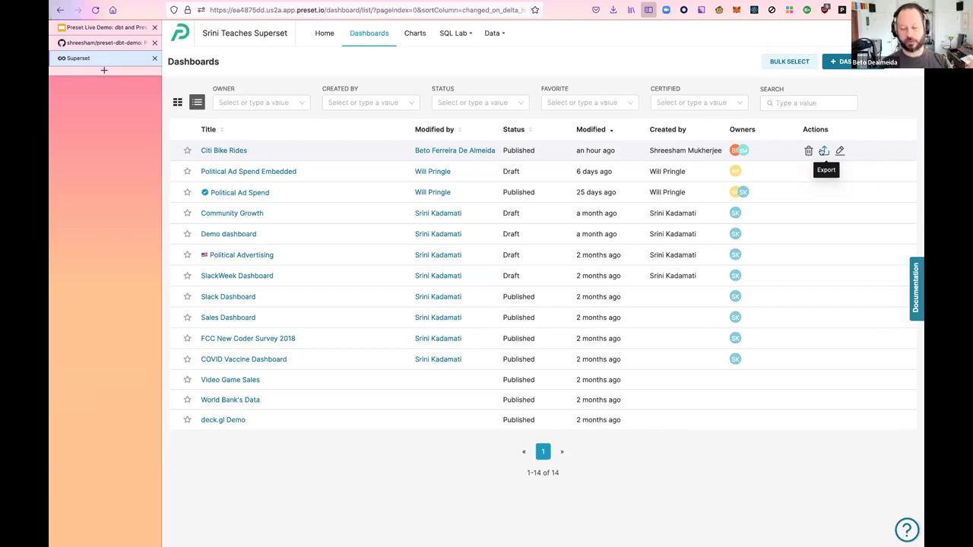
{"action": "left_click", "coordinate": [824, 151]}
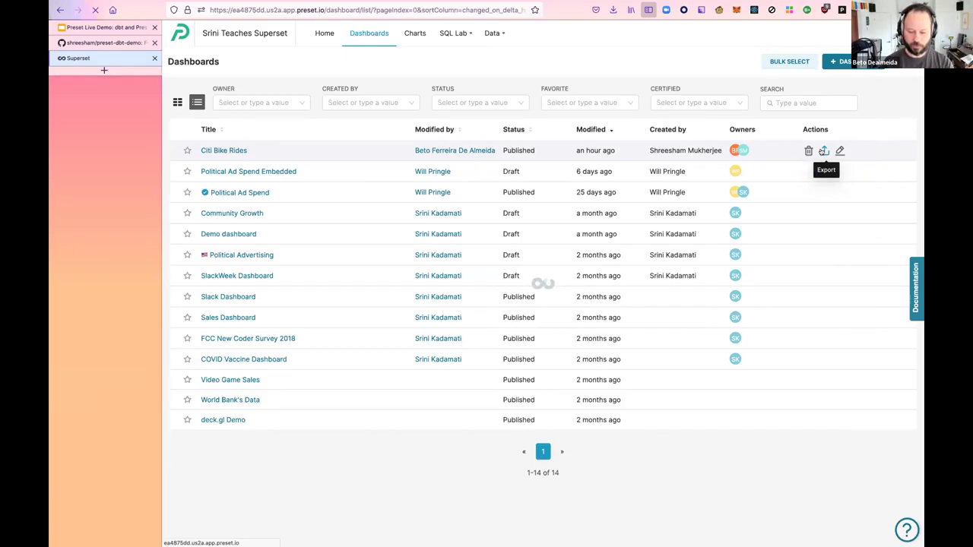
{"action": "left_click", "coordinate": [309, 9]}
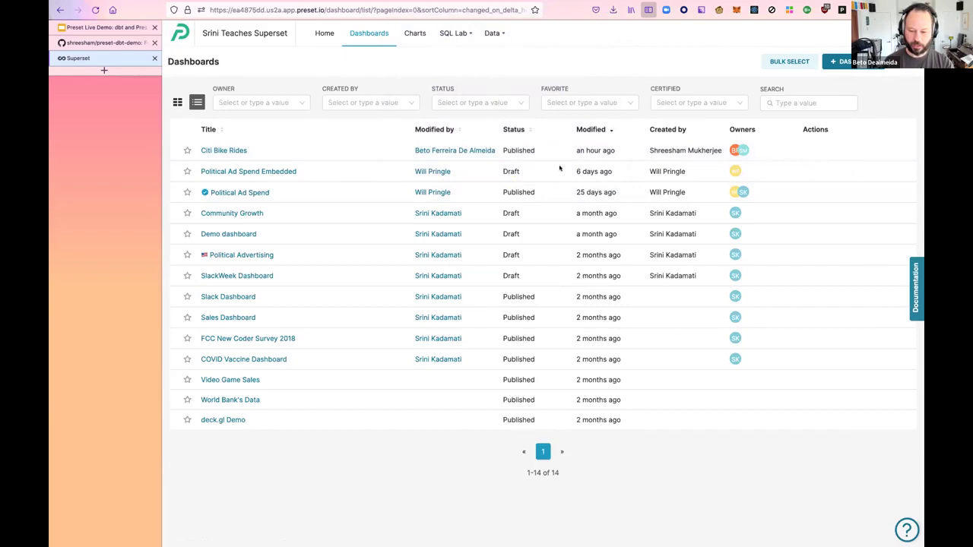
- Open the exported dashboard folder in Finder, inspect its charts, dashboards, databases and datasets subfolders, and close the window
{"action": "left_click", "coordinate": [613, 10]}
{"action": "left_click", "coordinate": [454, 235]}
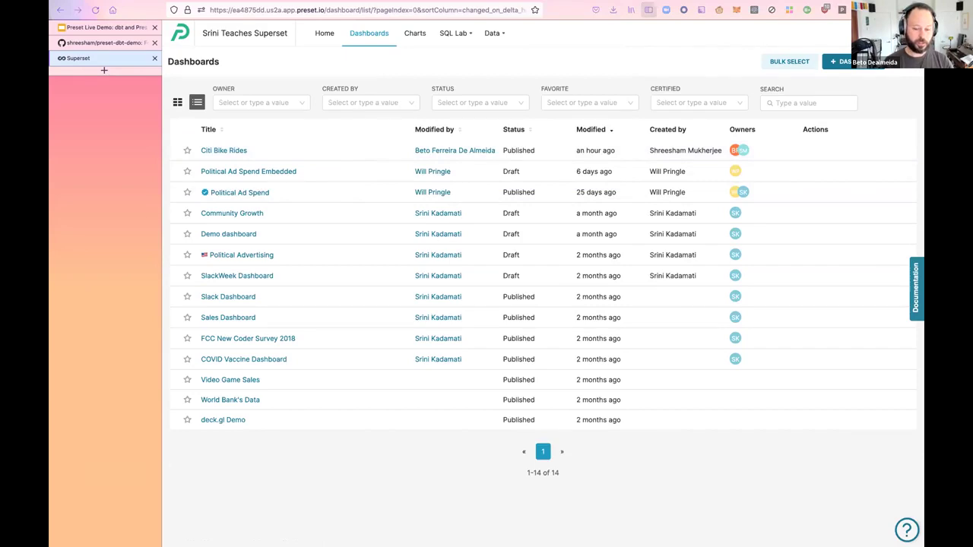
{"action": "key", "text": "F11"}
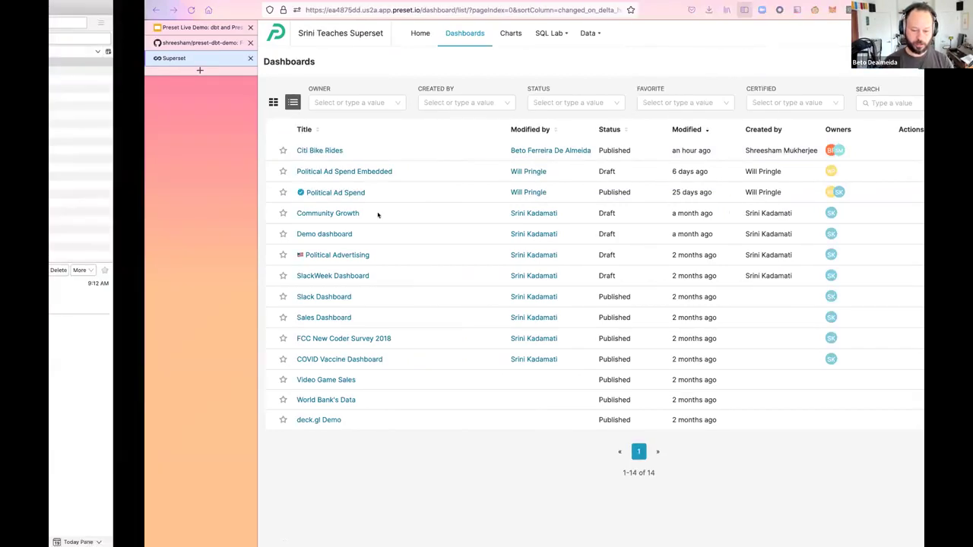
{"action": "key", "text": "F11"}
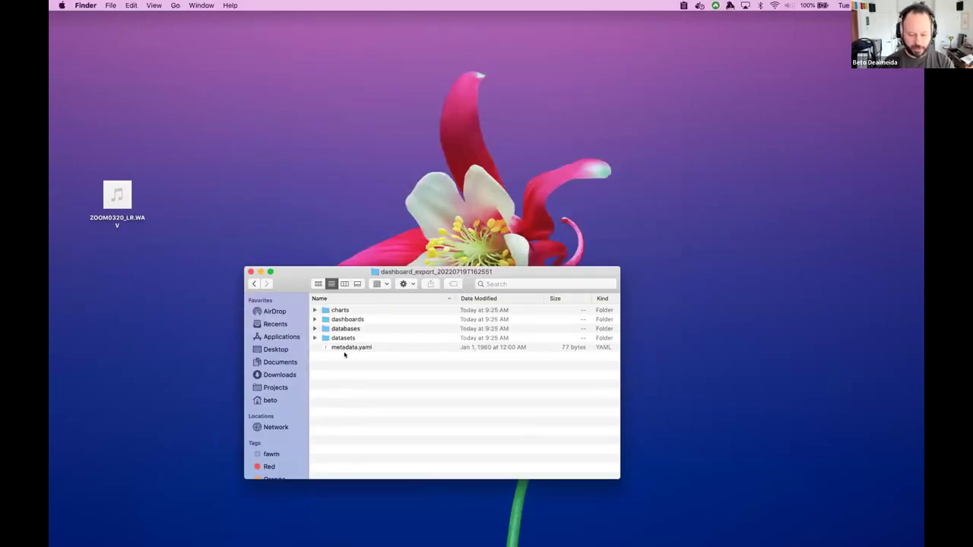
{"action": "left_click", "coordinate": [314, 338]}
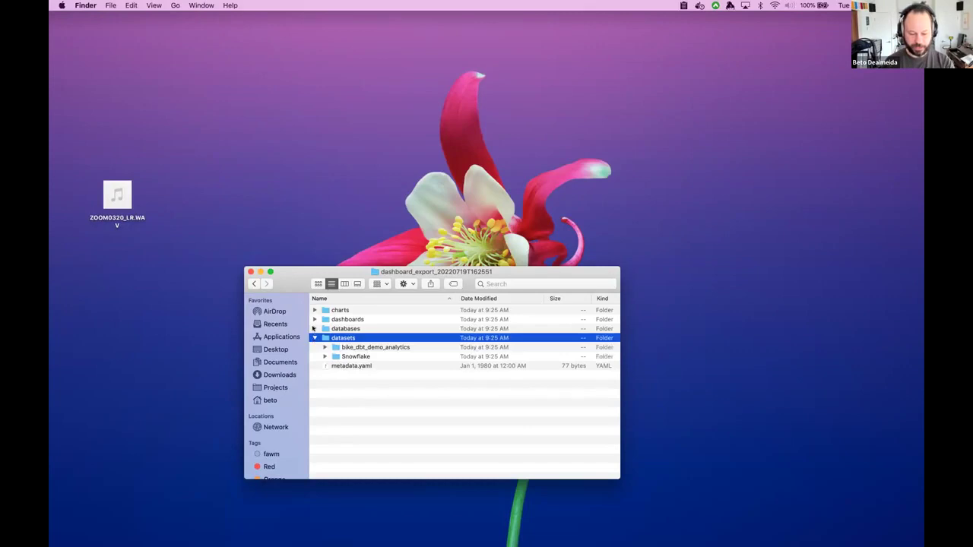
{"action": "left_click", "coordinate": [314, 328]}
{"action": "left_click", "coordinate": [314, 319]}
{"action": "left_click", "coordinate": [314, 310]}
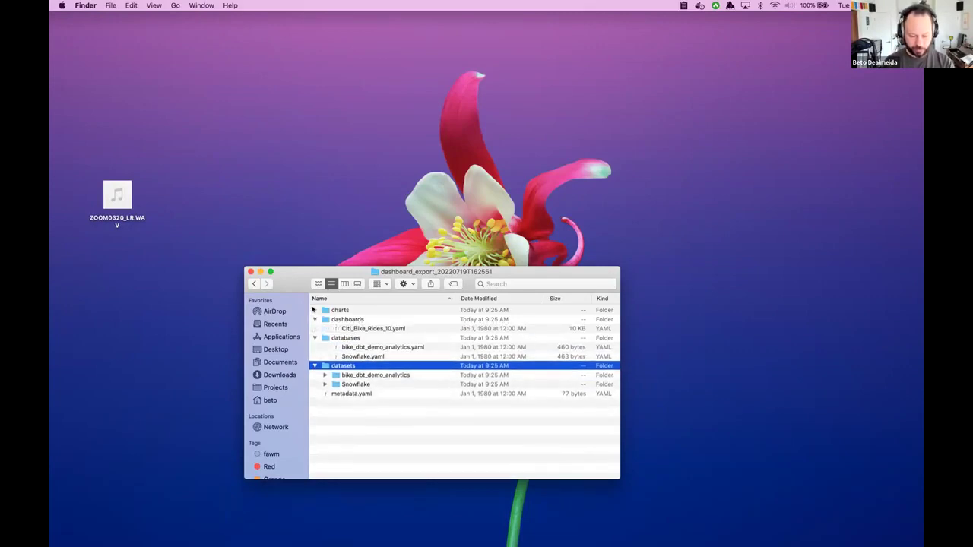
{"action": "scroll", "coordinate": [403, 408], "scroll_direction": "down", "scroll_amount": 3}
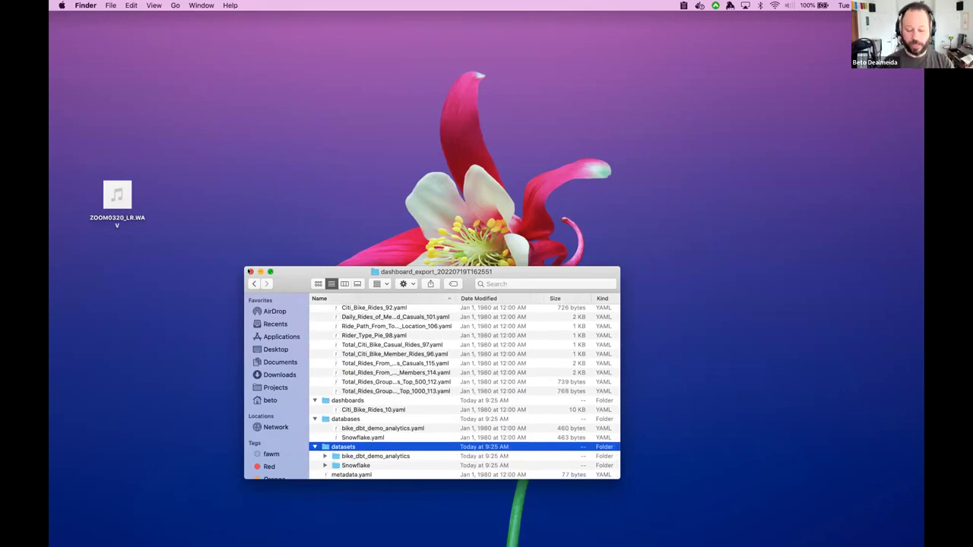
{"action": "left_click", "coordinate": [250, 272]}
- Return to the preset-dbt-demo GitHub repository and browse the dashboards, charts and datasets folders under assets
{"action": "key", "text": "ctrl+Right"}
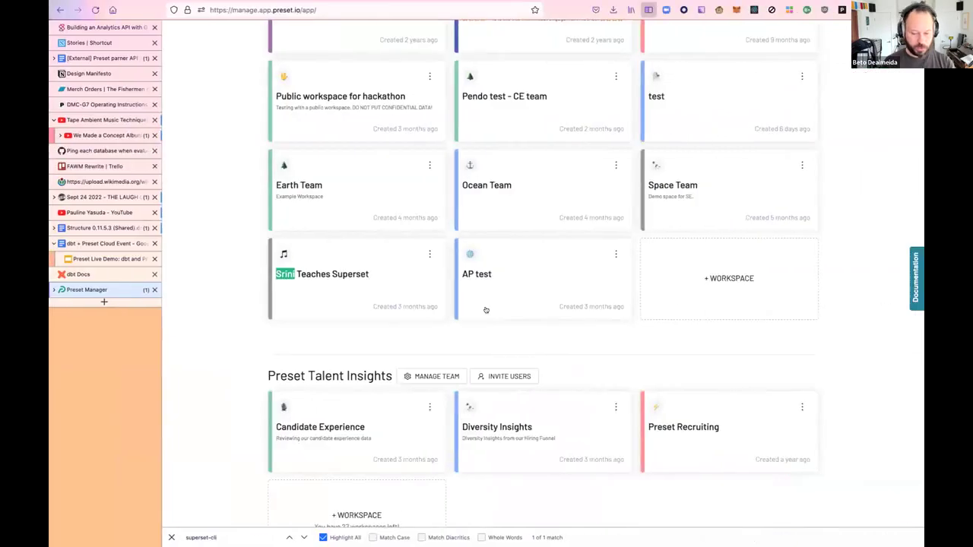
{"action": "key", "text": "ctrl+Right"}
{"action": "key", "text": "ctrl+Right"}
{"action": "key", "text": "ctrl+Right"}
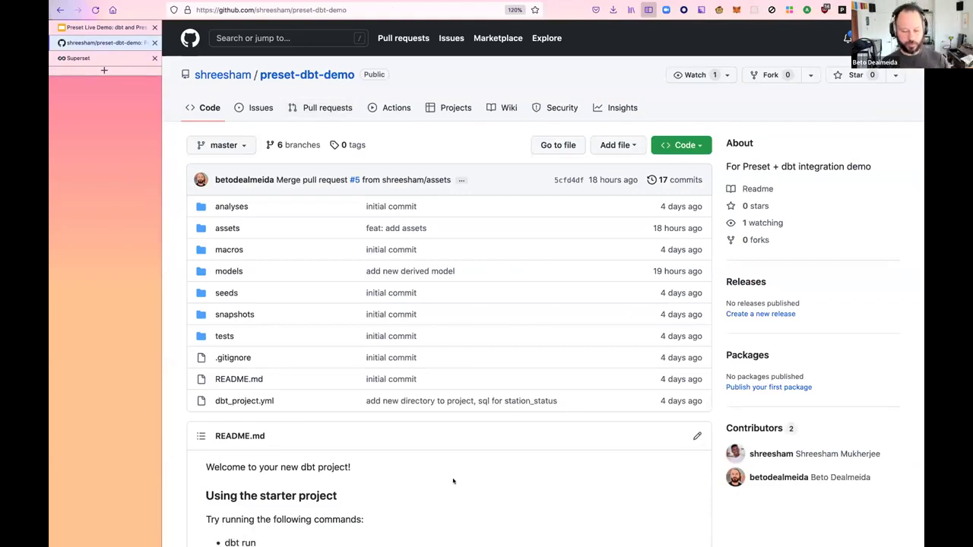
{"action": "left_click", "coordinate": [228, 228]}
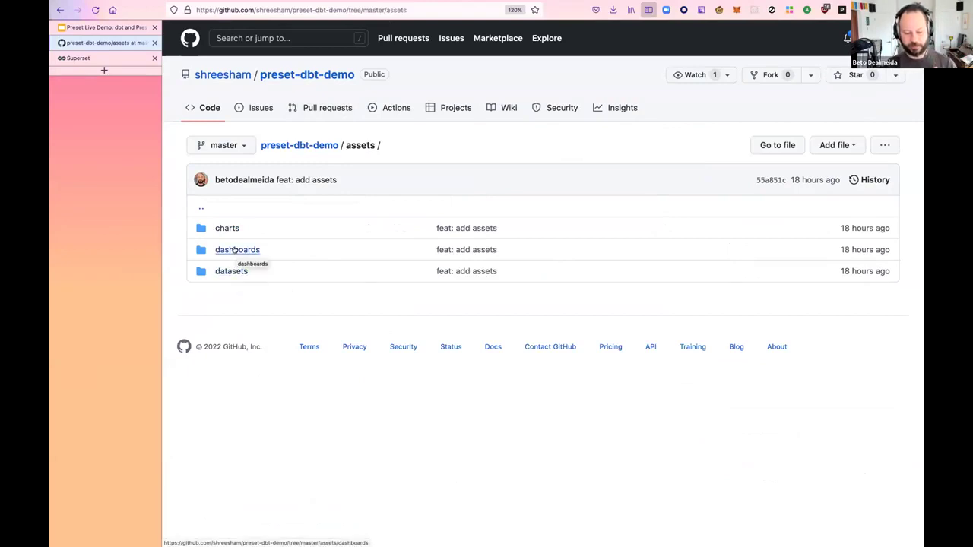
{"action": "left_click", "coordinate": [232, 250]}
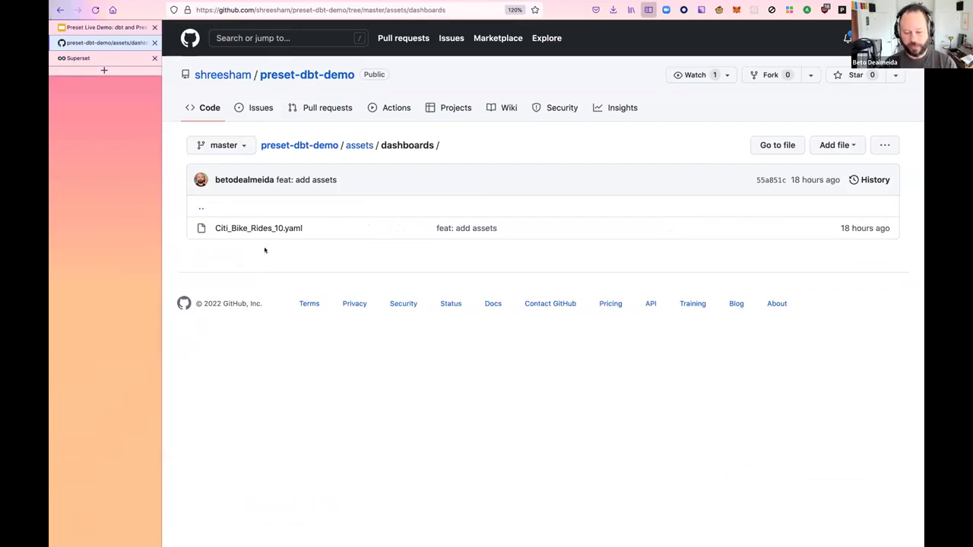
{"action": "left_click", "coordinate": [360, 145]}
{"action": "left_click", "coordinate": [229, 228]}
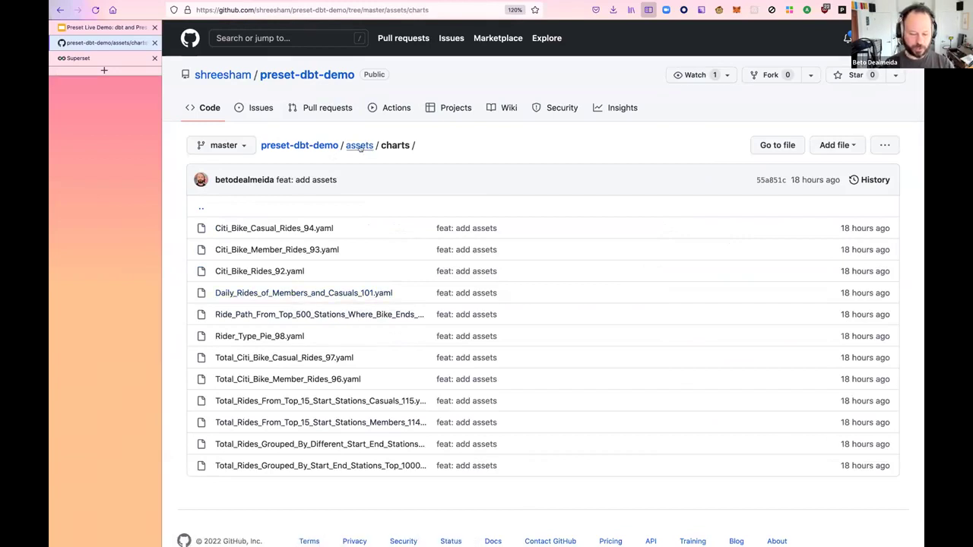
{"action": "left_click", "coordinate": [360, 145]}
{"action": "left_click", "coordinate": [227, 270]}
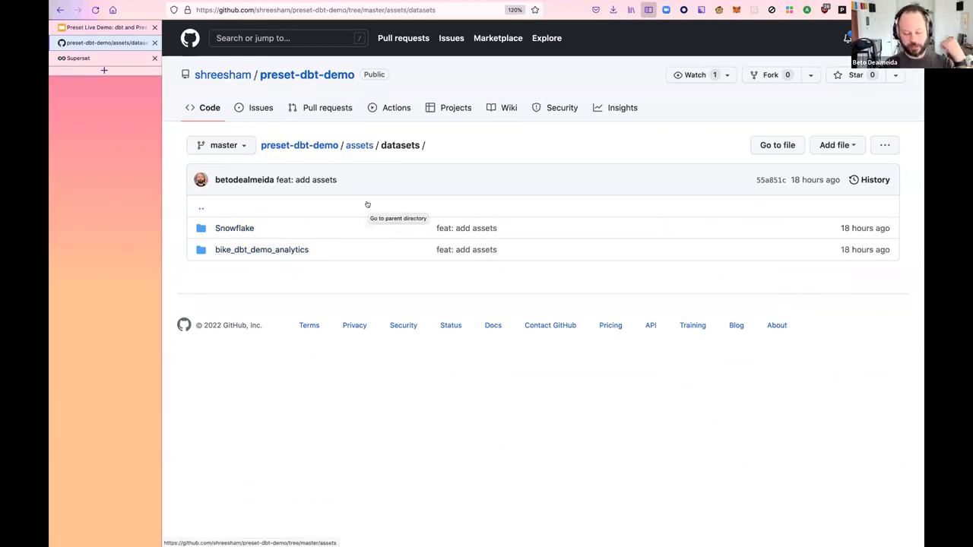
{"action": "left_click", "coordinate": [367, 146]}
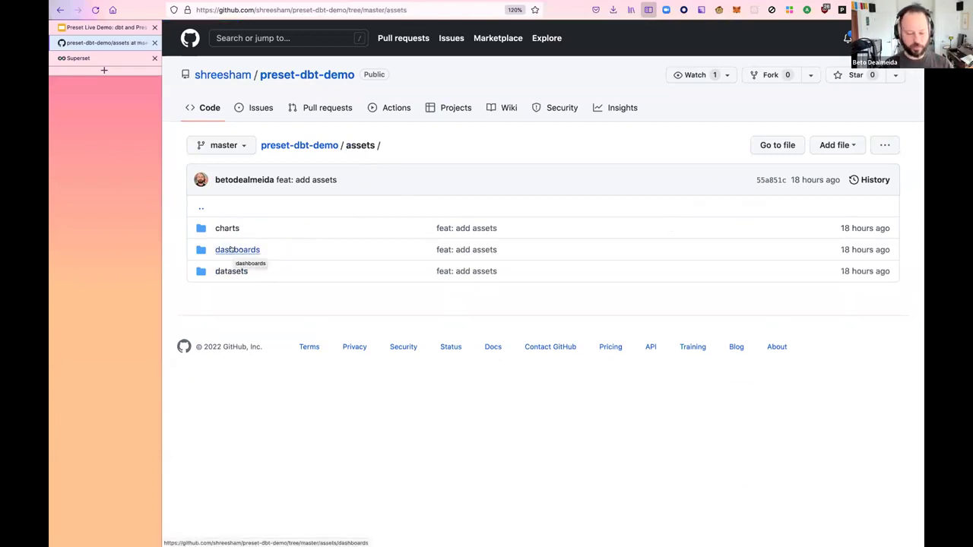
- Open assets/dashboards/Citi_Bike_Rides_10.yaml and review its title, description, chart positions and native filter configuration
{"action": "left_click", "coordinate": [233, 250]}
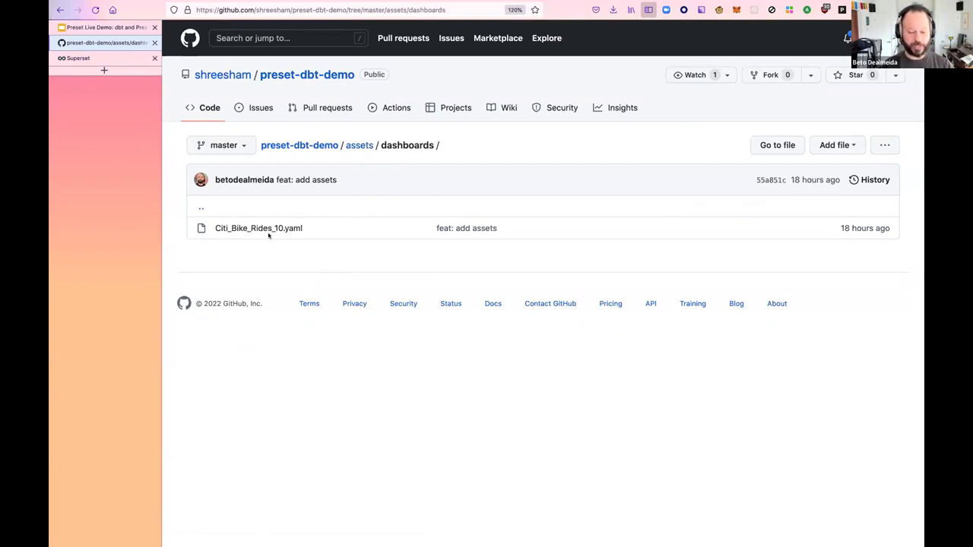
{"action": "left_click", "coordinate": [262, 230]}
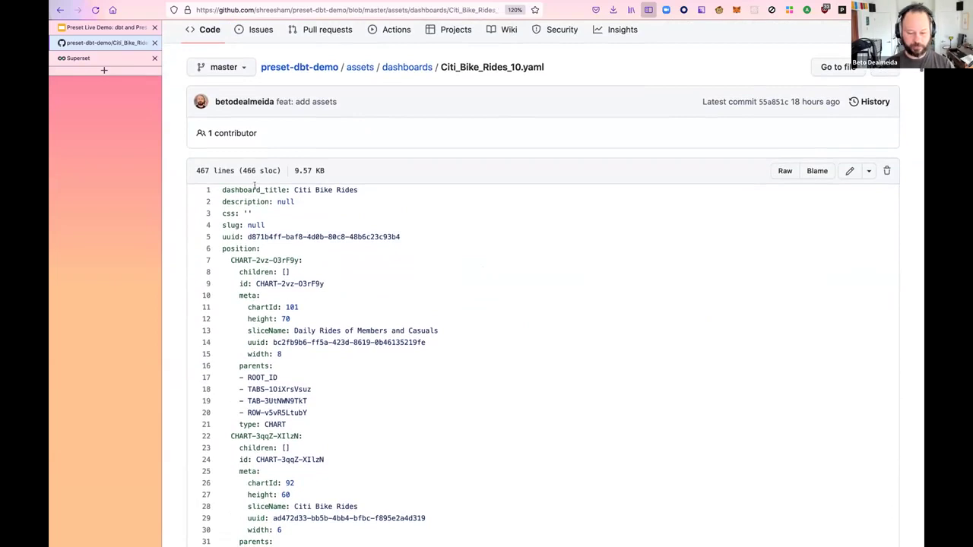
{"action": "left_click_drag", "start_coordinate": [257, 189], "coordinate": [366, 189]}
{"action": "scroll", "coordinate": [344, 294], "scroll_direction": "down", "scroll_amount": 1}
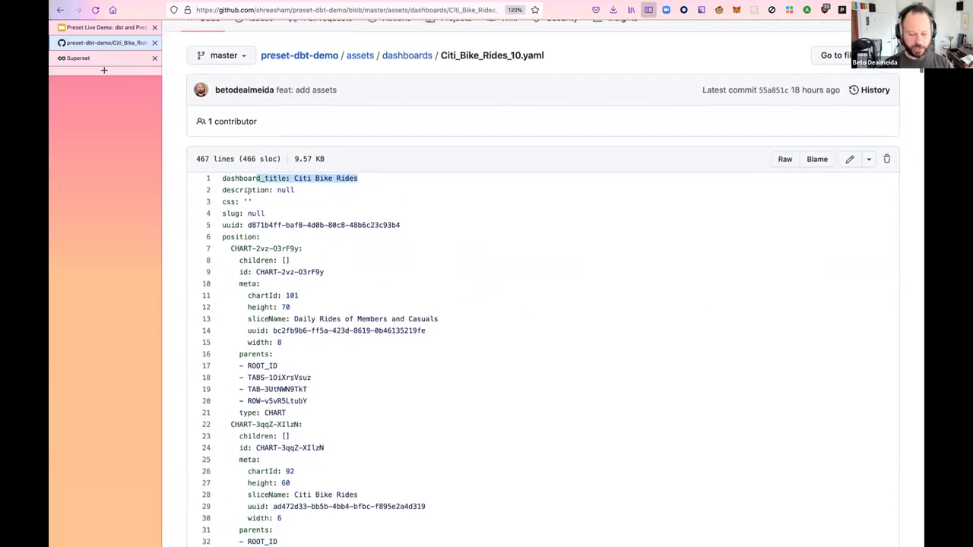
{"action": "left_click_drag", "start_coordinate": [257, 191], "coordinate": [296, 192]}
{"action": "scroll", "coordinate": [304, 266], "scroll_direction": "down", "scroll_amount": 1}
{"action": "double_click", "coordinate": [242, 199]}
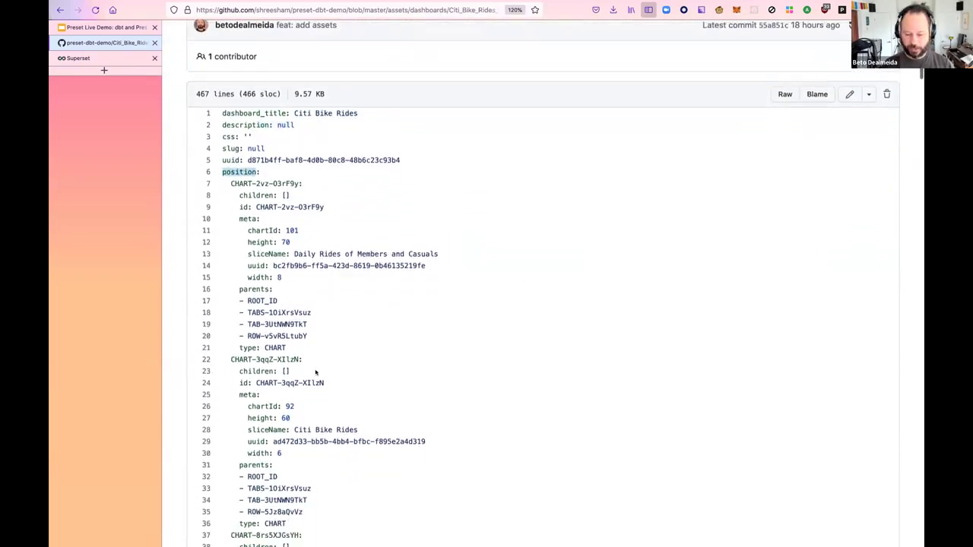
{"action": "scroll", "coordinate": [304, 365], "scroll_direction": "down", "scroll_amount": 2}
{"action": "scroll", "coordinate": [359, 431], "scroll_direction": "down", "scroll_amount": 1}
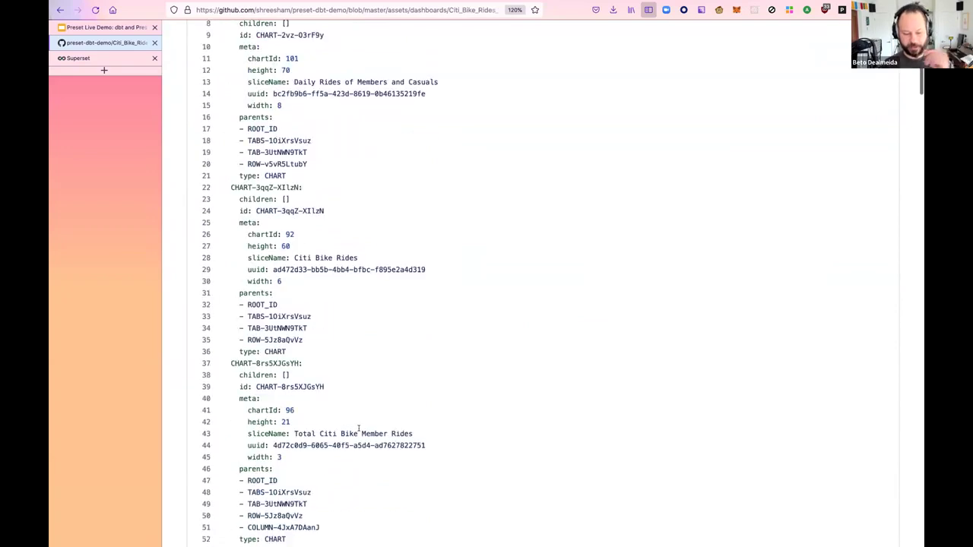
{"action": "scroll", "coordinate": [359, 431], "scroll_direction": "down", "scroll_amount": 8}
{"action": "scroll", "coordinate": [359, 431], "scroll_direction": "down", "scroll_amount": 19}
{"action": "scroll", "coordinate": [359, 431], "scroll_direction": "down", "scroll_amount": 20}
{"action": "scroll", "coordinate": [359, 431], "scroll_direction": "down", "scroll_amount": 20}
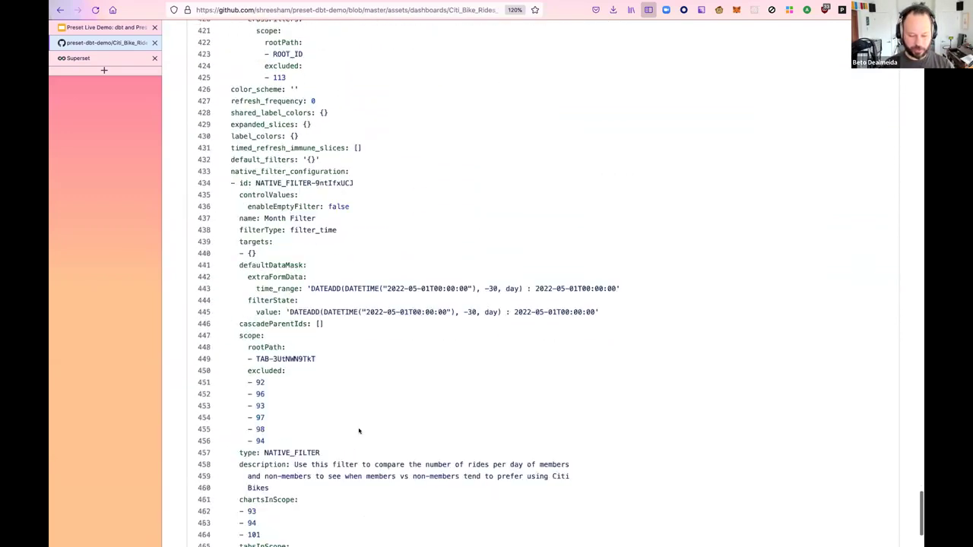
{"action": "scroll", "coordinate": [359, 431], "scroll_direction": "down", "scroll_amount": 3}
{"action": "scroll", "coordinate": [383, 271], "scroll_direction": "up", "scroll_amount": 16}
{"action": "scroll", "coordinate": [383, 272], "scroll_direction": "up", "scroll_amount": 20}
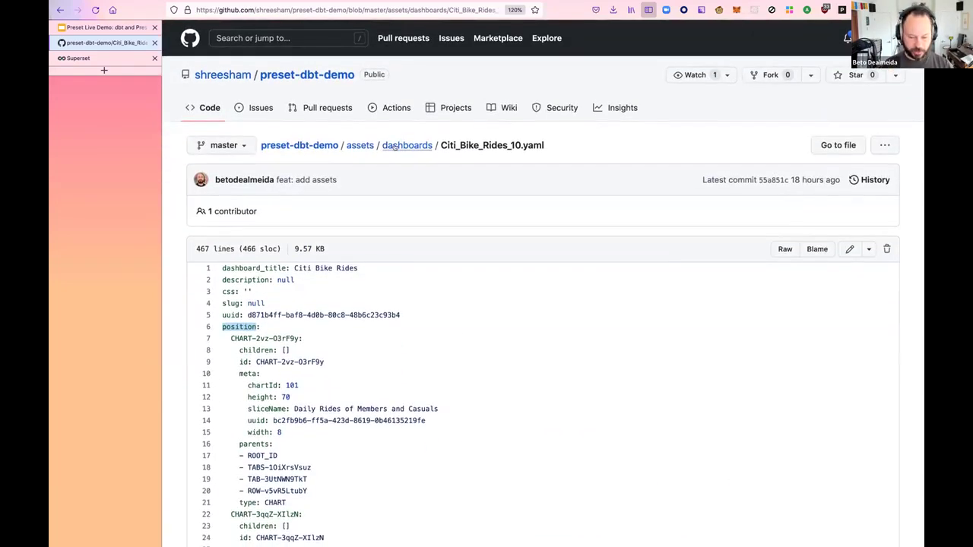
- Open assets/charts/Citi_Bike_Casual_Rides_94.yaml and review its slice name, viz type, filters and metric definition
{"action": "left_click", "coordinate": [360, 145]}
{"action": "left_click", "coordinate": [226, 226]}
{"action": "left_click", "coordinate": [289, 226]}
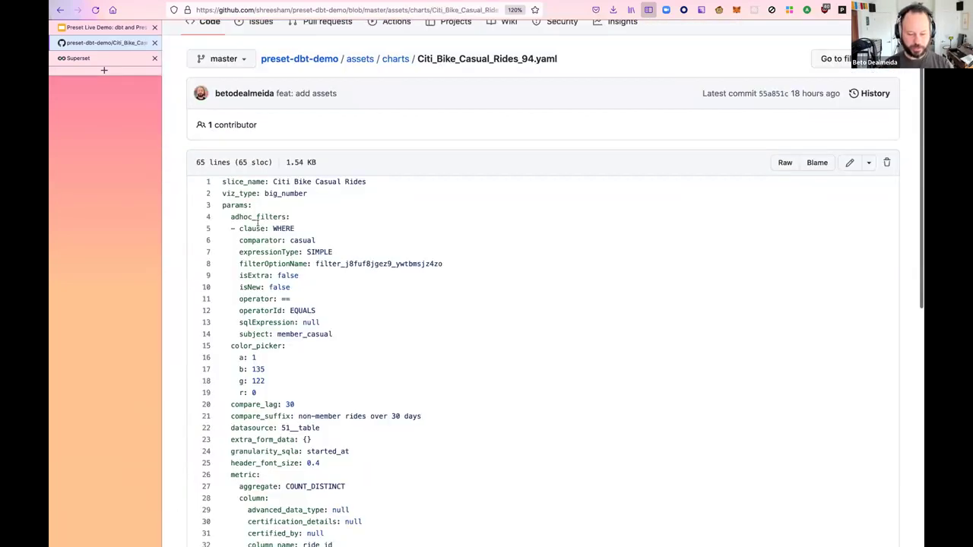
{"action": "left_click_drag", "start_coordinate": [374, 182], "coordinate": [375, 183]}
{"action": "scroll", "coordinate": [285, 206], "scroll_direction": "down", "scroll_amount": 1}
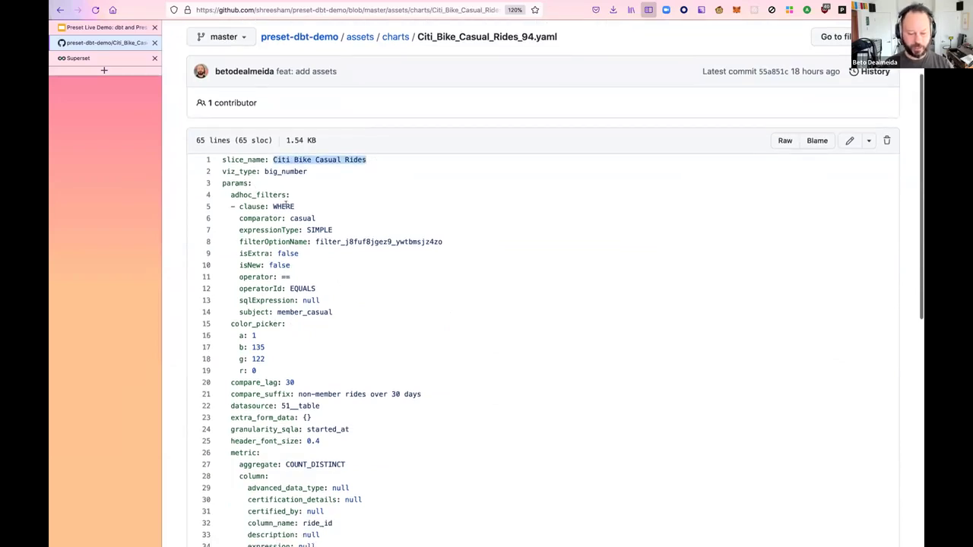
{"action": "double_click", "coordinate": [282, 172]}
{"action": "scroll", "coordinate": [327, 295], "scroll_direction": "down", "scroll_amount": 1}
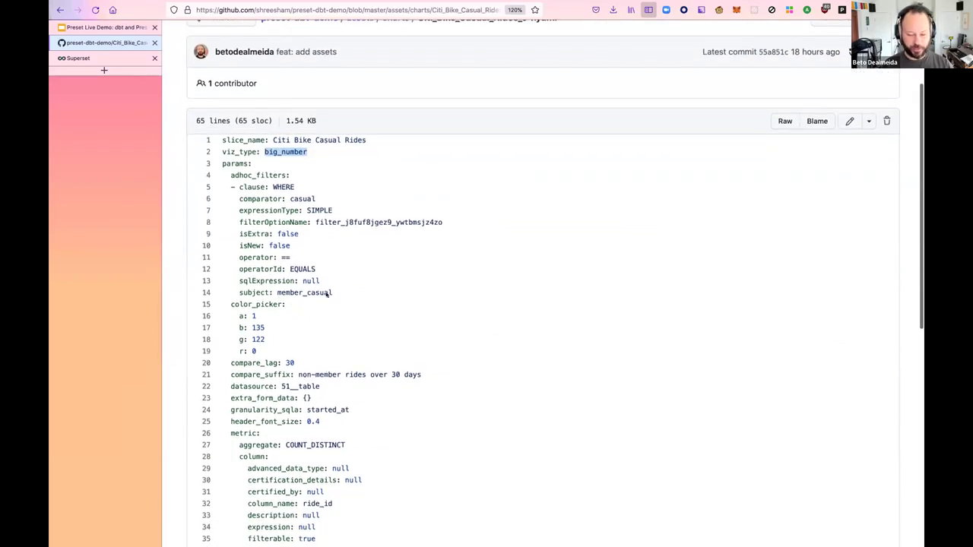
{"action": "scroll", "coordinate": [374, 365], "scroll_direction": "down", "scroll_amount": 1}
{"action": "double_click", "coordinate": [244, 413]}
{"action": "scroll", "coordinate": [387, 345], "scroll_direction": "down", "scroll_amount": 12}
{"action": "scroll", "coordinate": [386, 345], "scroll_direction": "down", "scroll_amount": 8}
{"action": "scroll", "coordinate": [387, 348], "scroll_direction": "up", "scroll_amount": 8}
- Switch to the terminal, append "(live demo)" to the dashboard_title in dashboards/Citi_Bike_Rides_10.yaml in Vim, and save the file
{"action": "key", "text": "ctrl+Right"}
{"action": "key", "text": "ctrl+Right"}
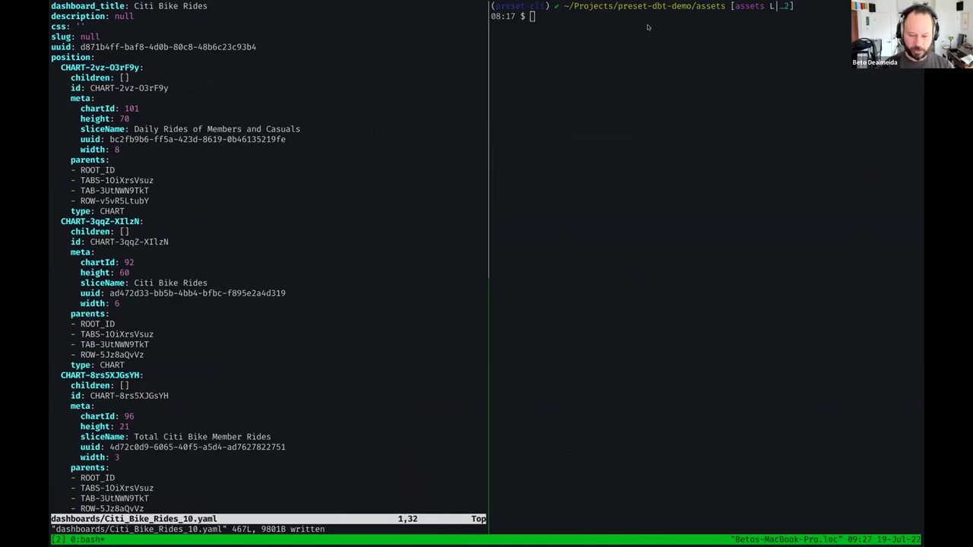
{"action": "left_click", "coordinate": [569, 127]}
{"action": "key", "text": "ctrl+b"}
{"action": "key", "text": "Left"}
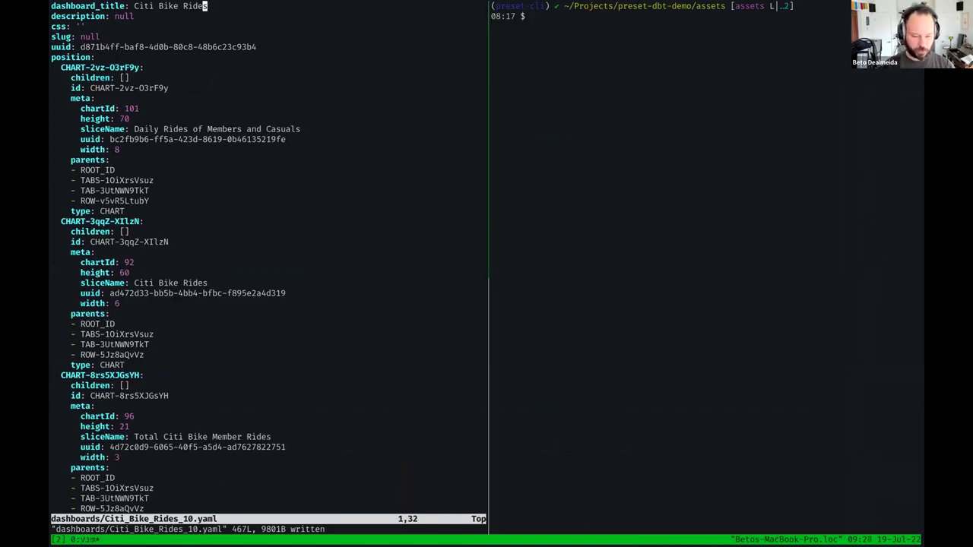
{"action": "key", "text": "h"}
{"action": "key", "text": "h"}
{"action": "key", "text": "h"}
{"action": "key", "text": "h"}
{"action": "key", "text": "h"}
{"action": "key", "text": "h"}
{"action": "key", "text": "h"}
{"action": "key", "text": "h"}
{"action": "key", "text": "h"}
{"action": "key", "text": "h"}
{"action": "key", "text": "h"}
{"action": "key", "text": "h"}
{"action": "key", "text": "h"}
{"action": "key", "text": "h"}
{"action": "key", "text": "h"}
{"action": "key", "text": "l"}
{"action": "key", "text": "l"}
{"action": "type", "text": "h"}
{"action": "type", "text": "A (live demo)"}
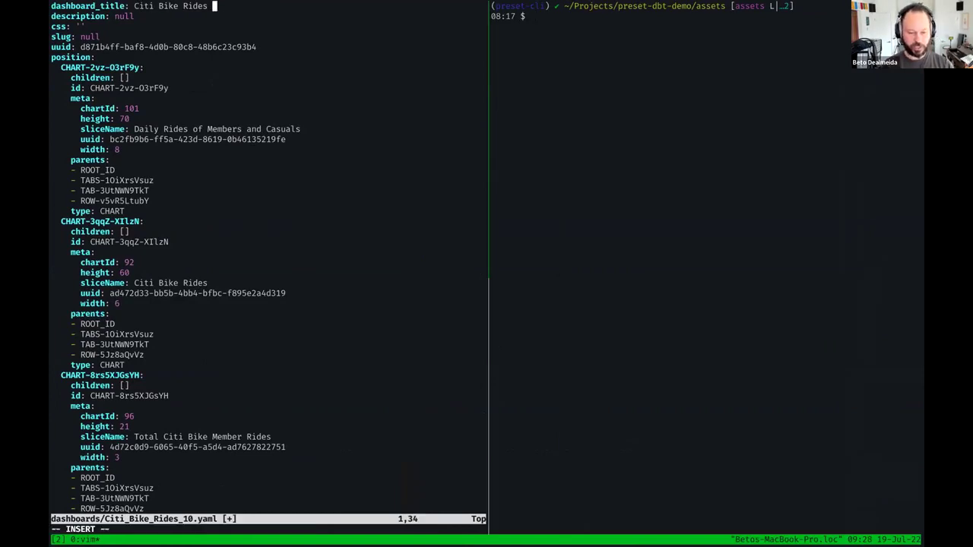
{"action": "key", "text": "Escape"}
{"action": "type", "text": ":w"}
{"action": "key", "text": "Return"}
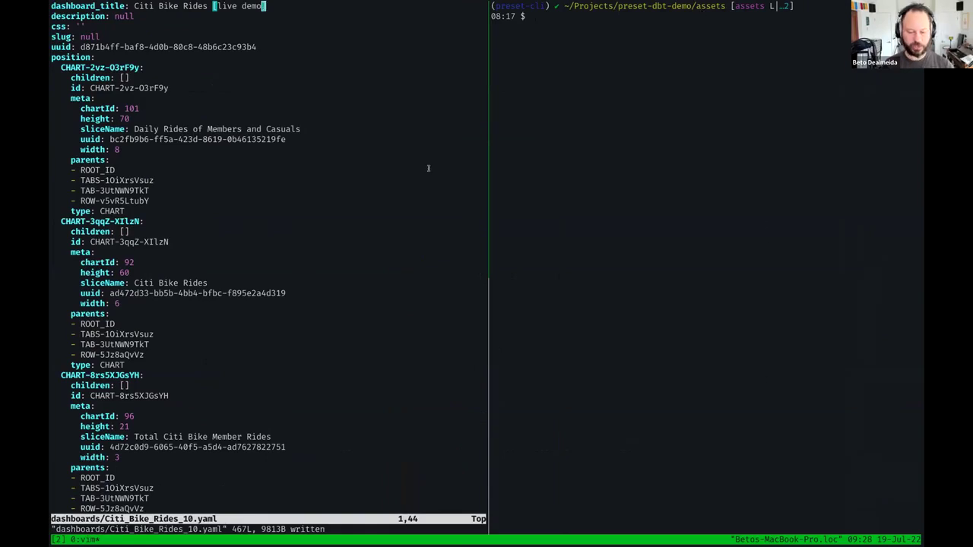
- Quit Vim and run git diff to examine the changed dashboard_title line in Citi_Bike_Rides_10.yaml
{"action": "type", "text": ":q"}
{"action": "key", "text": "Return"}
{"action": "key", "text": "Return"}
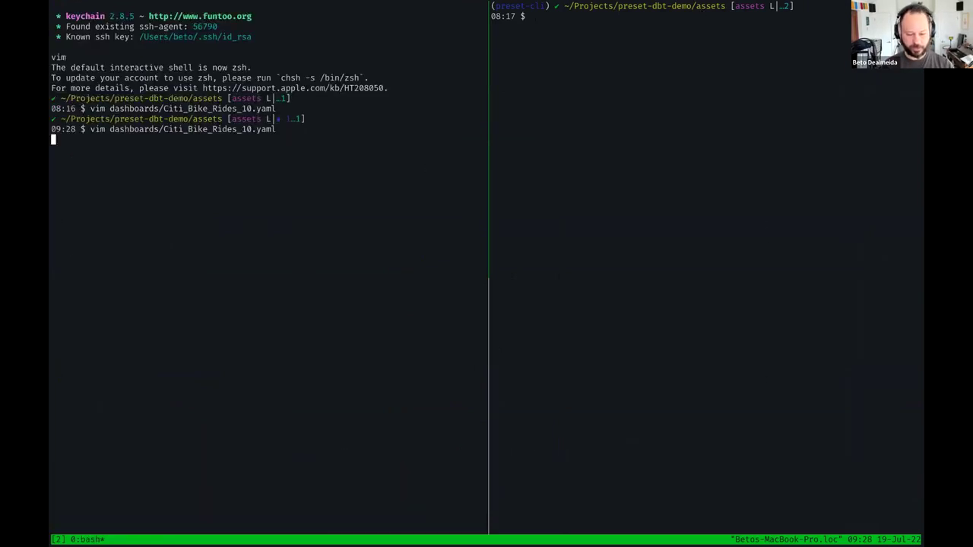
{"action": "type", "text": ":q"}
{"action": "key", "text": "Return"}
{"action": "type", "text": "git diff"}
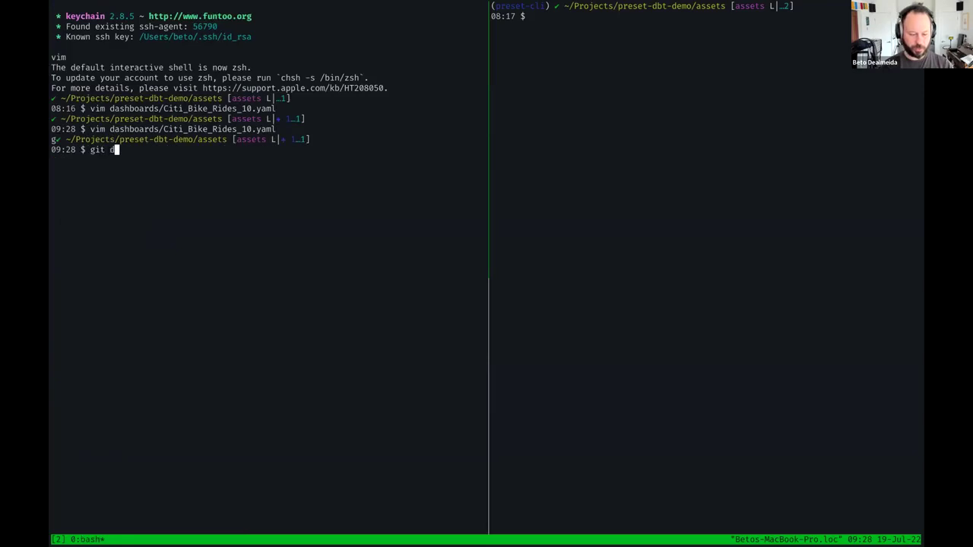
{"action": "key", "text": "Return"}
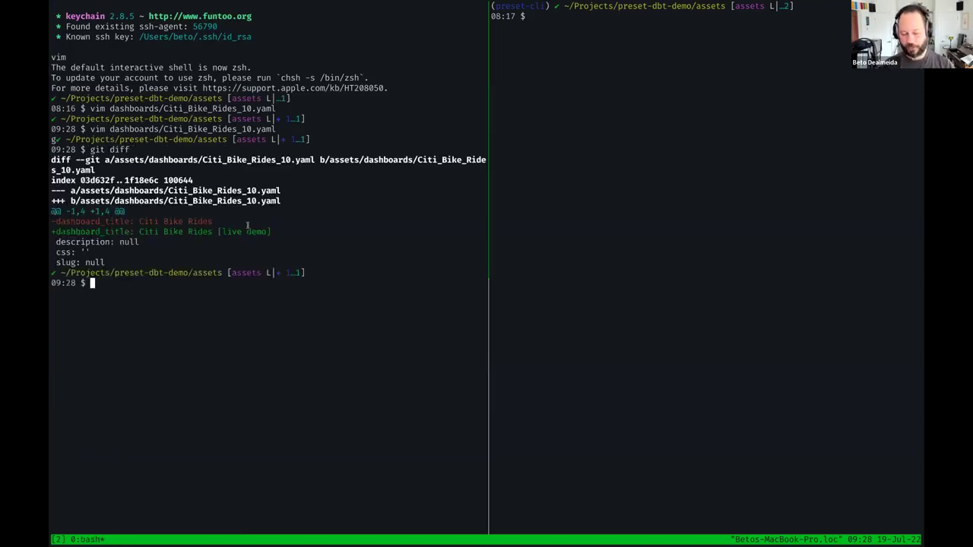
{"action": "left_click_drag", "start_coordinate": [54, 232], "coordinate": [281, 232]}
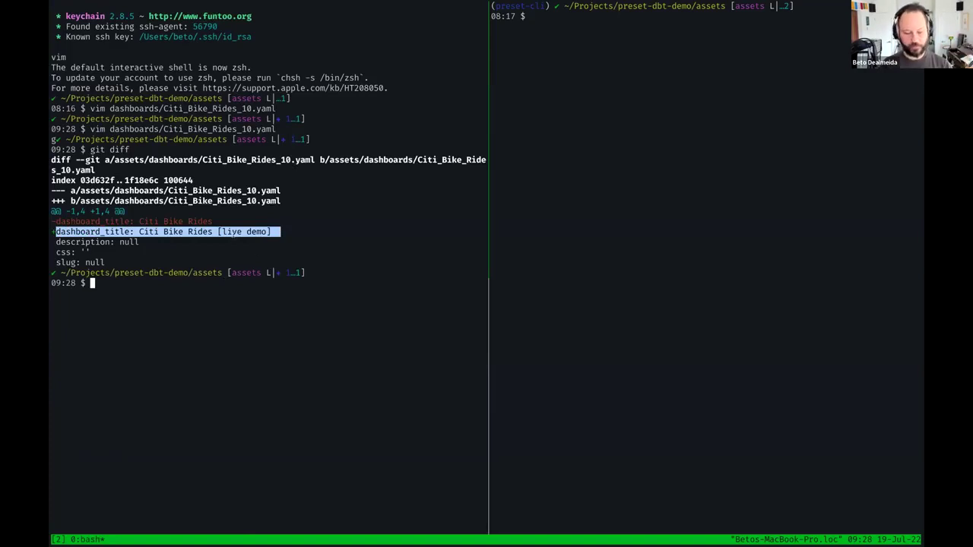
{"action": "double_click", "coordinate": [234, 234]}
- Recall the superset sync native command in the other terminal pane, maximized, and examine its sync and native keywords and the charts, dashboards and datasets folders
{"action": "key", "text": "ctrl+b"}
{"action": "key", "text": "Right"}
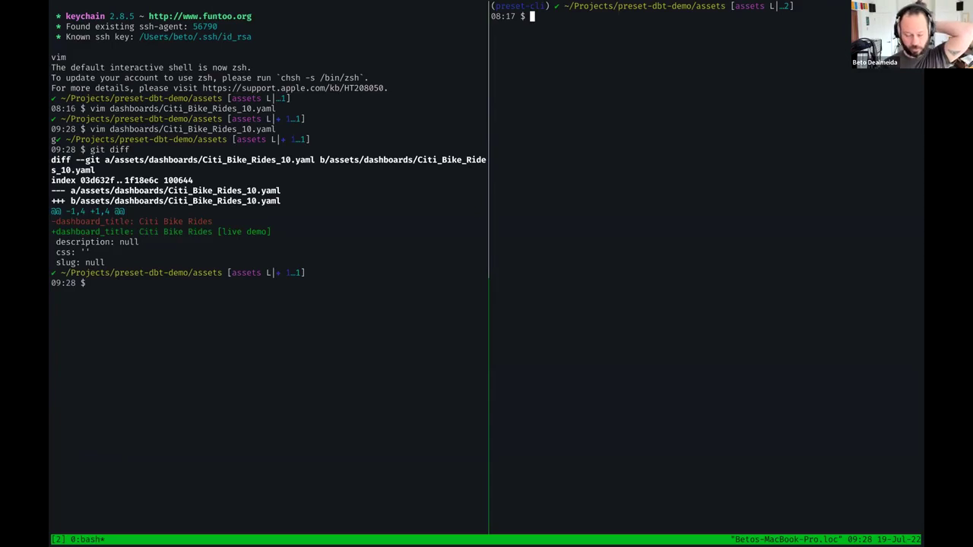
{"action": "key", "text": "Up"}
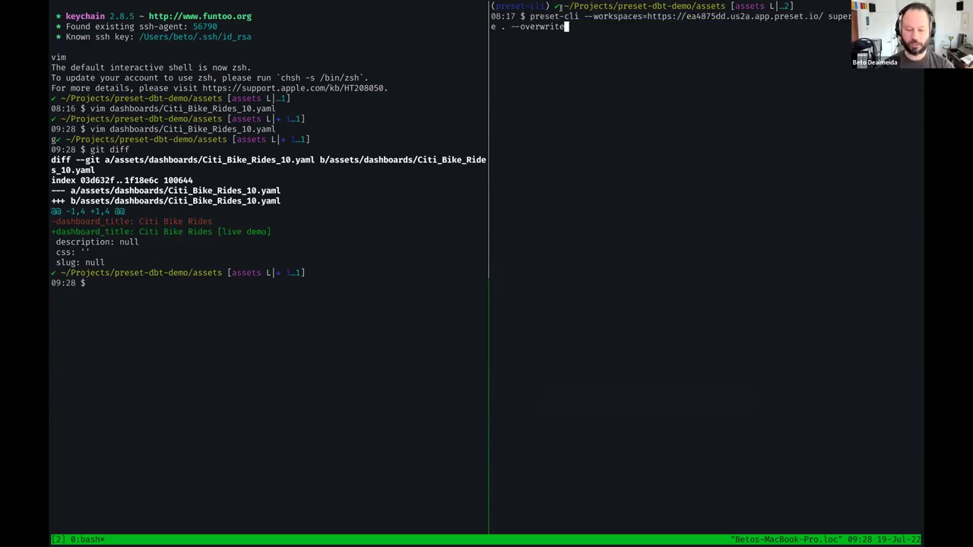
{"action": "key", "text": "ctrl+b"}
{"action": "key", "text": "z"}
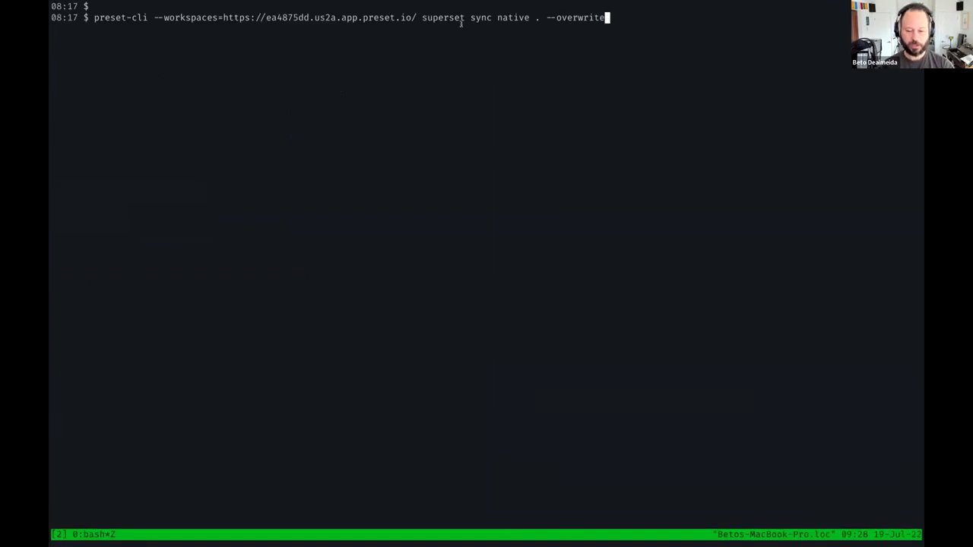
{"action": "double_click", "coordinate": [478, 16]}
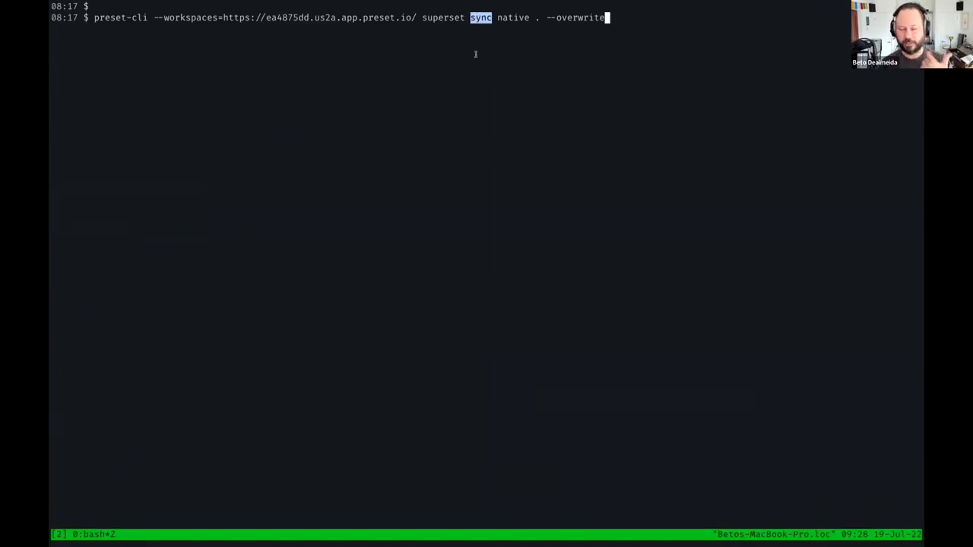
{"action": "double_click", "coordinate": [512, 18]}
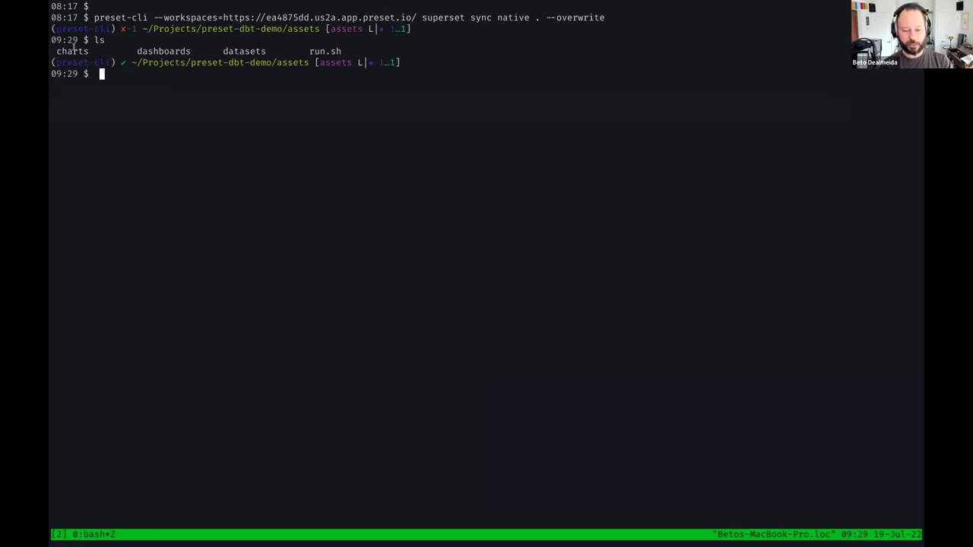
{"action": "double_click", "coordinate": [73, 51]}
{"action": "double_click", "coordinate": [164, 51]}
{"action": "double_click", "coordinate": [237, 51]}
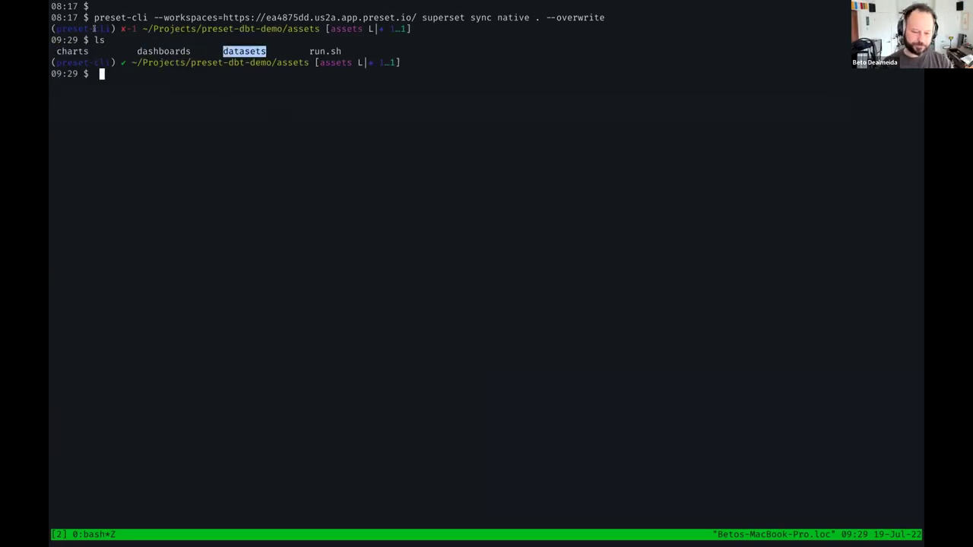
{"action": "left_click_drag", "start_coordinate": [94, 16], "coordinate": [528, 17]}
{"action": "type", "text": "preset-cli --workspaces=https://ea4875dd.us2a.app.preset.io/ superset sync native"}
{"action": "type", "text": "."}
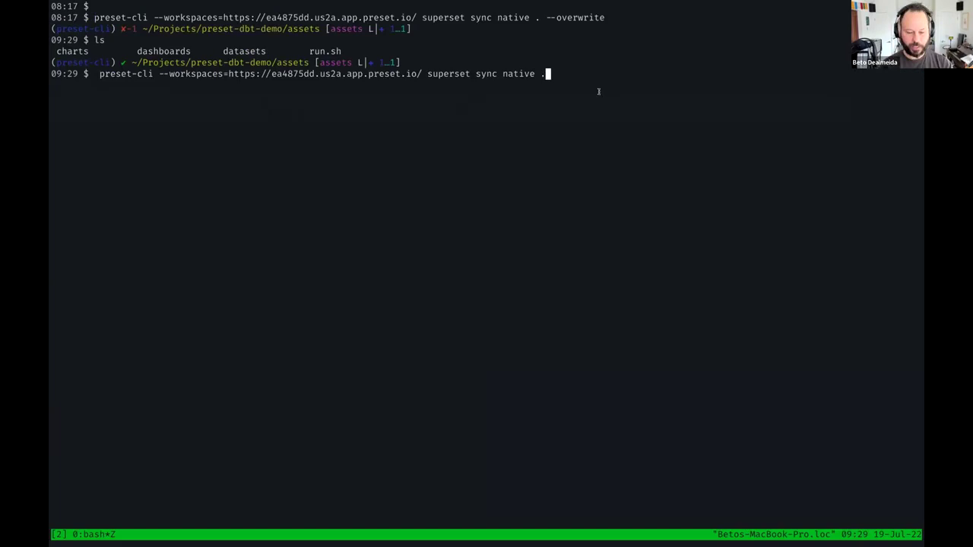
{"action": "type", "text": " --overwir"}
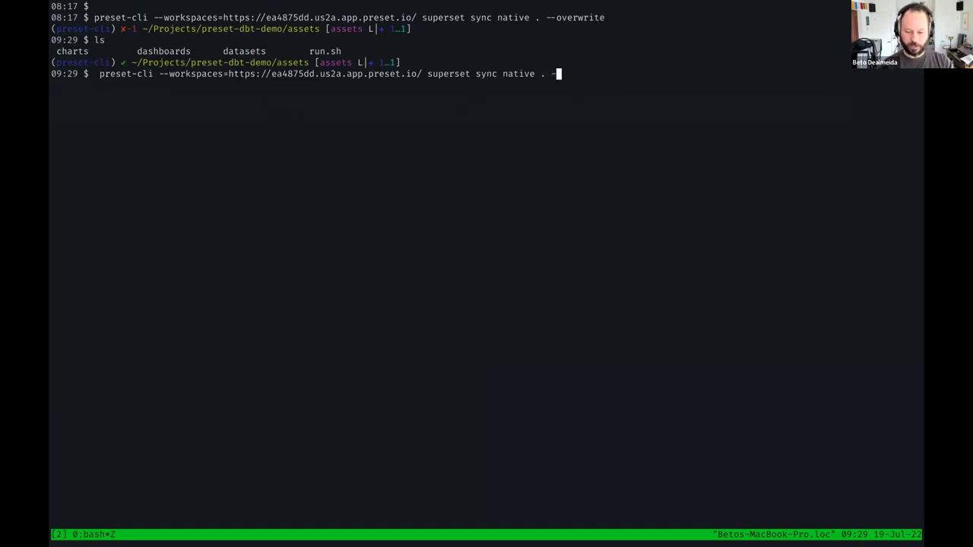
{"action": "key", "text": "BackSpace"}
{"action": "key", "text": "BackSpace"}
{"action": "type", "text": "rite"}
{"action": "key", "text": "Return"}
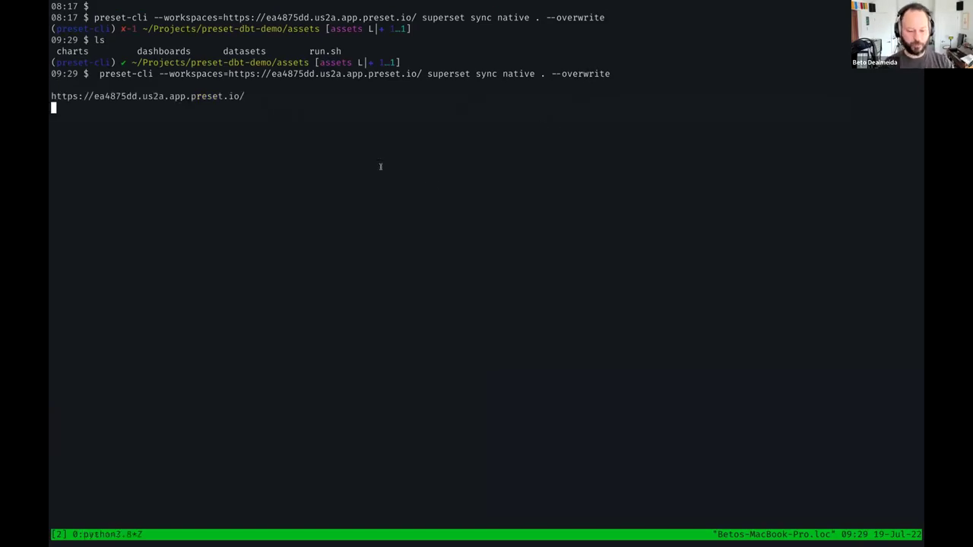
{"action": "double_click", "coordinate": [198, 96]}
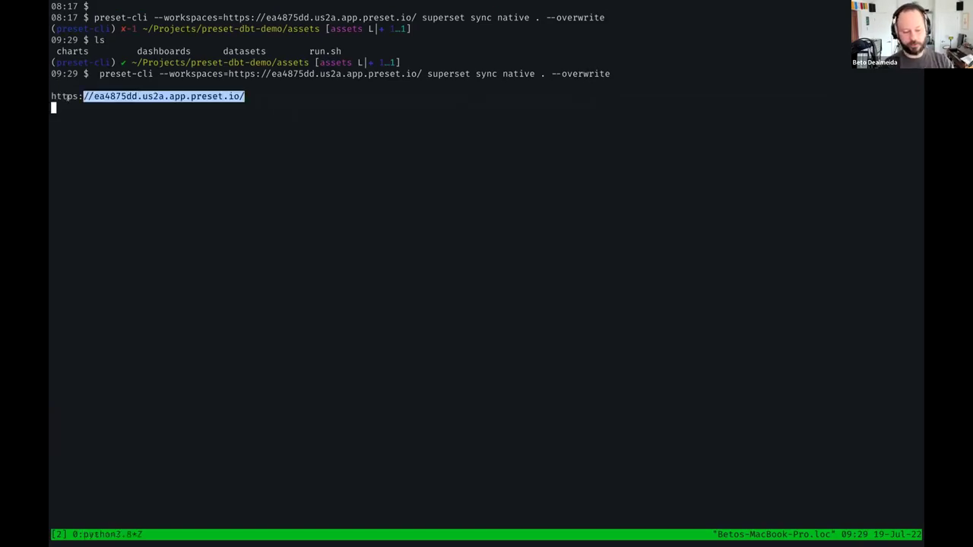
- Remove the --workspaces option from the previous command and run preset-cli superset sync native . --overwrite
{"action": "key", "text": "Up"}
{"action": "key", "text": "ctrl+a"}
{"action": "key", "text": "Right"}
{"action": "key", "text": "Right"}
{"action": "key", "text": "Right"}
{"action": "key", "text": "Right"}
{"action": "key", "text": "Right"}
{"action": "key", "text": "Right"}
{"action": "key", "text": "Right"}
{"action": "key", "text": "Right"}
{"action": "key", "text": "Right"}
{"action": "key", "text": "Right"}
{"action": "key", "text": "Right"}
{"action": "key", "text": "Right"}
{"action": "key", "text": "Right"}
{"action": "key", "text": "Right"}
{"action": "key", "text": "Right"}
{"action": "key", "text": "Right"}
{"action": "key", "text": "Right"}
{"action": "key", "text": "Right"}
{"action": "key", "text": "Right"}
{"action": "key", "text": "Right"}
{"action": "key", "text": "Right"}
{"action": "key", "text": "Right"}
{"action": "key", "text": "Right"}
{"action": "key", "text": "Right"}
{"action": "key", "text": "Right"}
{"action": "key", "text": "Right"}
{"action": "key", "text": "Right"}
{"action": "key", "text": "Right"}
{"action": "key", "text": "Right"}
{"action": "key", "text": "Right"}
{"action": "key", "text": "Right"}
{"action": "key", "text": "Right"}
{"action": "key", "text": "Right"}
{"action": "key", "text": "Right"}
{"action": "key", "text": "Right"}
{"action": "key", "text": "Right"}
{"action": "key", "text": "Right"}
{"action": "key", "text": "Right"}
{"action": "key", "text": "Right"}
{"action": "key", "text": "Right"}
{"action": "key", "text": "BackSpace"}
{"action": "key", "text": "BackSpace"}
{"action": "key", "text": "BackSpace"}
{"action": "key", "text": "BackSpace"}
{"action": "key", "text": "BackSpace"}
{"action": "key", "text": "BackSpace"}
{"action": "key", "text": "BackSpace"}
{"action": "key", "text": "BackSpace"}
{"action": "key", "text": "BackSpace"}
{"action": "key", "text": "BackSpace"}
{"action": "key", "text": "BackSpace"}
{"action": "key", "text": "BackSpace"}
{"action": "key", "text": "BackSpace"}
{"action": "key", "text": "BackSpace"}
{"action": "key", "text": "BackSpace"}
{"action": "key", "text": "BackSpace"}
{"action": "key", "text": "BackSpace"}
{"action": "key", "text": "BackSpace"}
{"action": "key", "text": "BackSpace"}
{"action": "key", "text": "BackSpace"}
{"action": "key", "text": "BackSpace"}
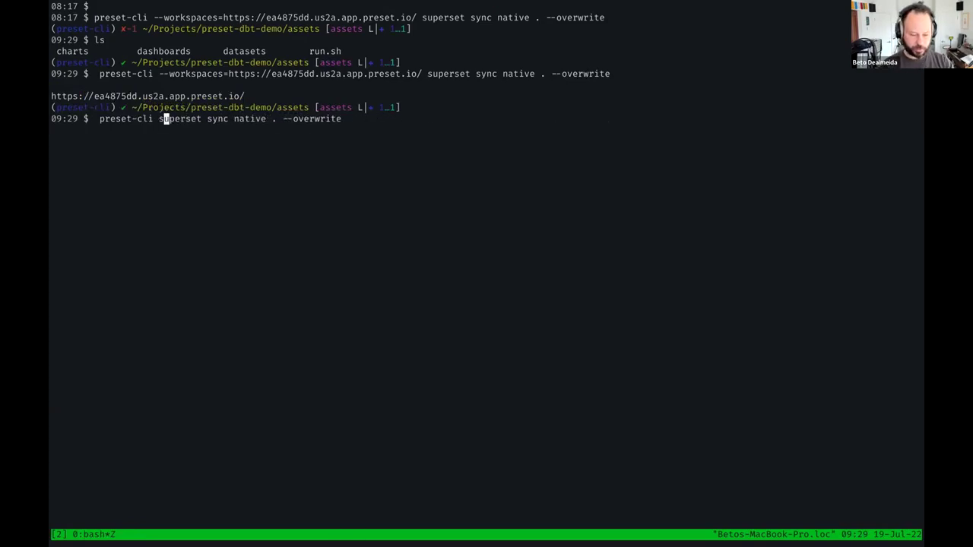
{"action": "key", "text": "Return"}
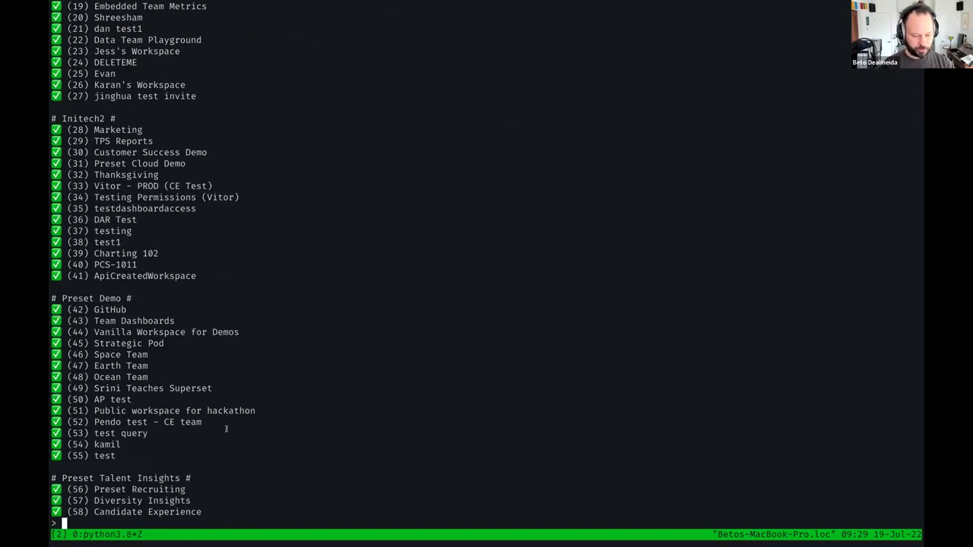
- Search the terminal's workspace list for the "Teaches Superset" workspace and choose number 49 as the sync target
{"action": "key", "text": "ctrl+b"}
{"action": "key", "text": "["}
{"action": "key", "text": "ctrl+r"}
{"action": "type", "text": "Srini"}
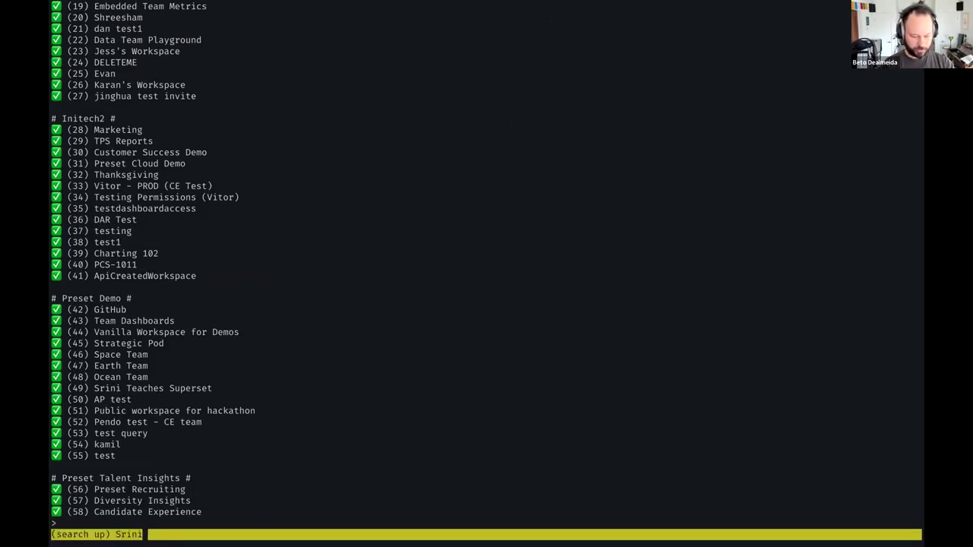
{"action": "key", "text": "Return"}
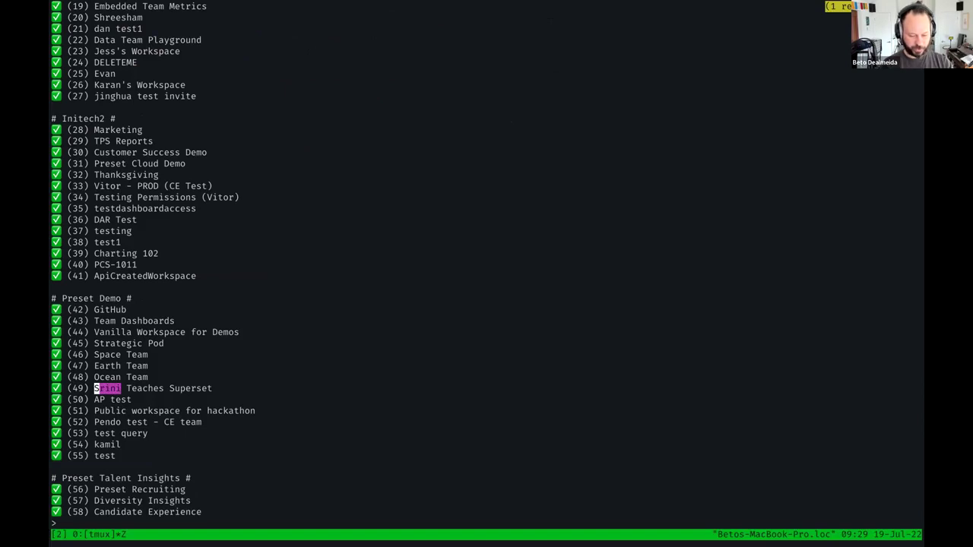
{"action": "type", "text": "q49"}
{"action": "key", "text": "Return"}
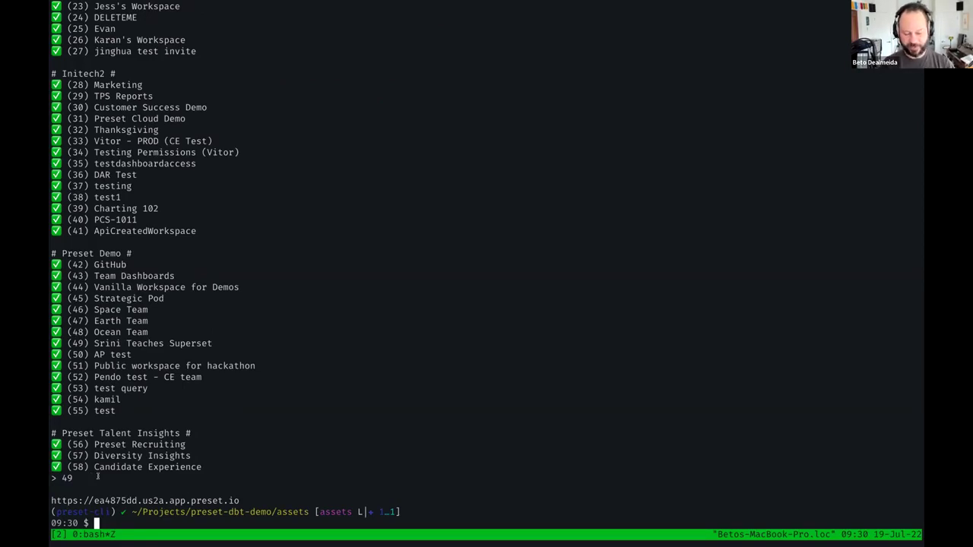
- Switch to the browser and open the Citi Bike Rides dashboard from the Preset dashboards list to check its title
{"action": "key", "text": "super+Tab"}
{"action": "left_click", "coordinate": [87, 30]}
{"action": "left_click", "coordinate": [67, 43]}
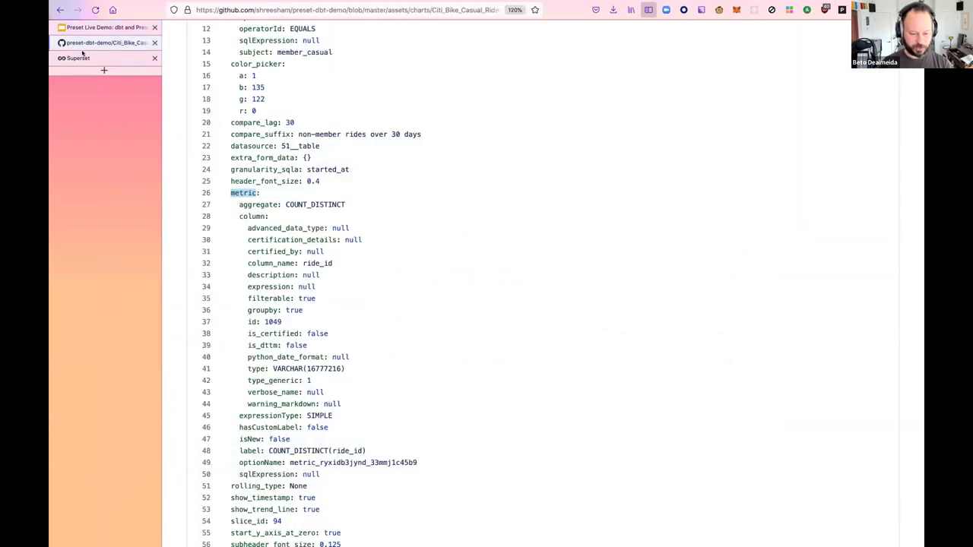
{"action": "left_click", "coordinate": [94, 58]}
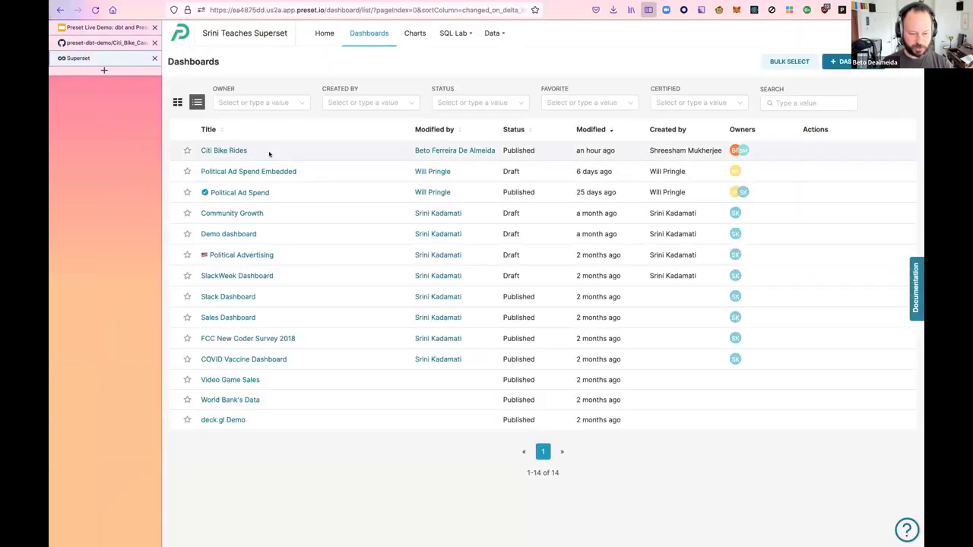
{"action": "left_click", "coordinate": [223, 151]}
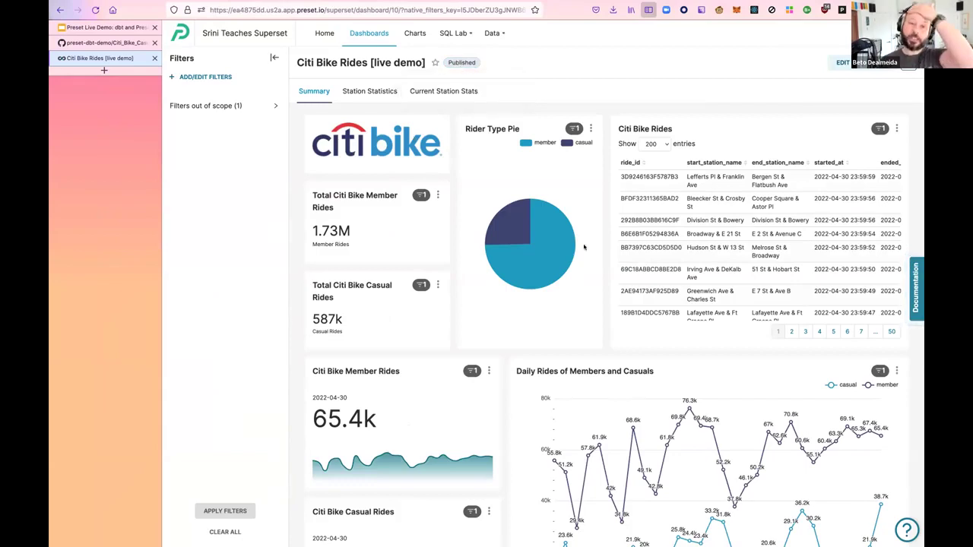
- Switch back to the terminal, open dashboards/Citi_Bike_Rides_10.yaml in Vim, remove "[live demo]" from the dashboard_title, and save the file
{"action": "key", "text": "ctrl+Right"}
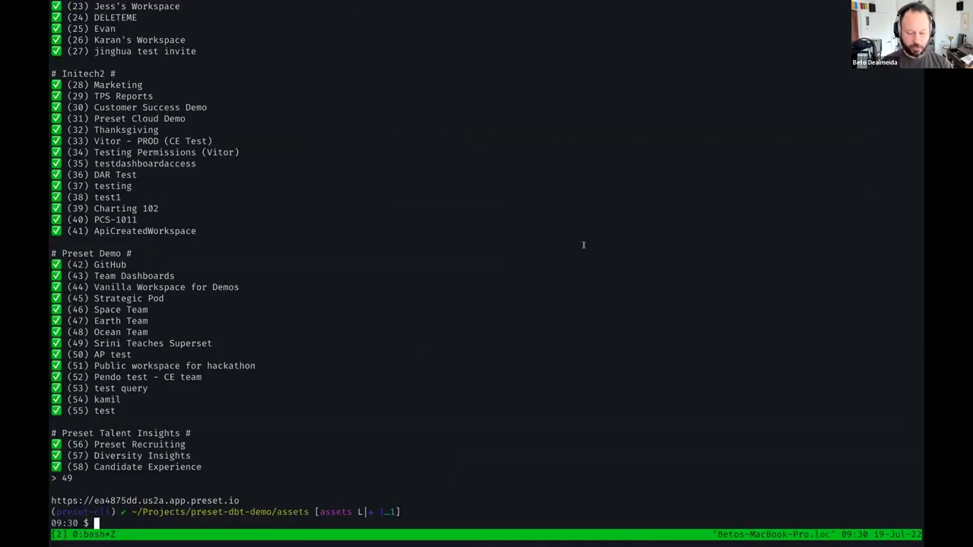
{"action": "type", "text": "vim"}
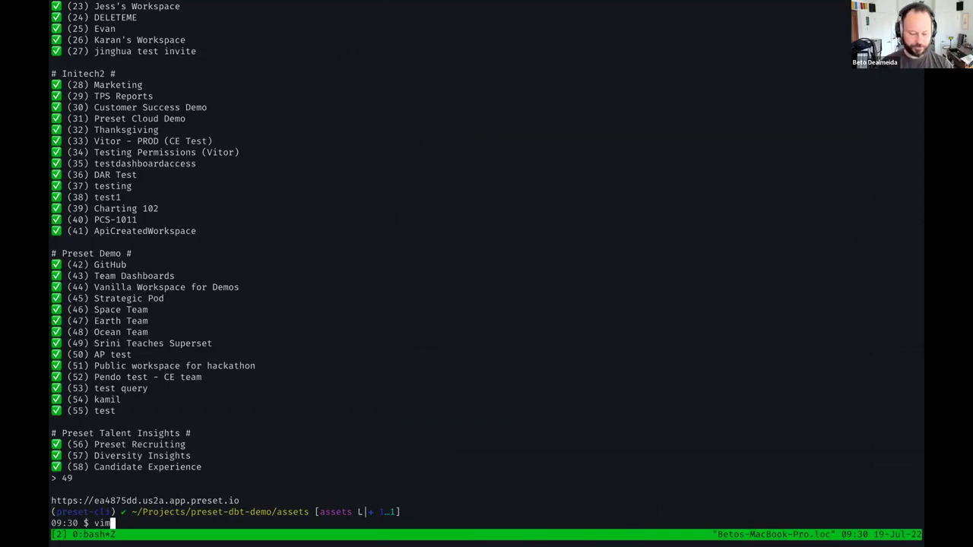
{"action": "type", "text": " dashboards/Citi_Bike_Rides_10.yaml"}
{"action": "key", "text": "Return"}
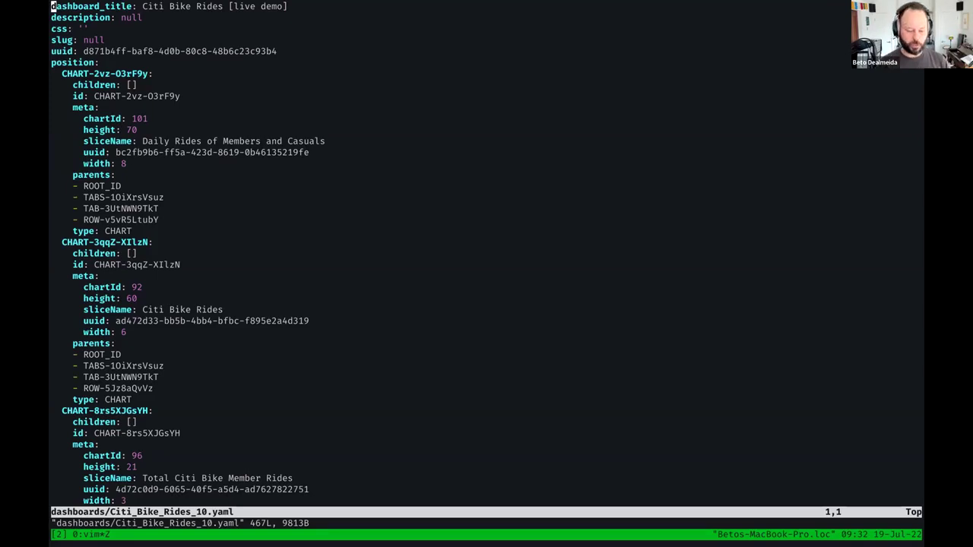
{"action": "key", "text": "A"}
{"action": "key", "text": "BackSpace"}
{"action": "key", "text": "BackSpace"}
{"action": "key", "text": "BackSpace"}
{"action": "key", "text": "BackSpace"}
{"action": "key", "text": "BackSpace"}
{"action": "key", "text": "BackSpace"}
{"action": "key", "text": "BackSpace"}
{"action": "key", "text": "BackSpace"}
{"action": "key", "text": "BackSpace"}
{"action": "key", "text": "BackSpace"}
{"action": "key", "text": "BackSpace"}
{"action": "key", "text": "BackSpace"}
{"action": "key", "text": "Escape"}
{"action": "type", "text": ":w"}
{"action": "key", "text": "Return"}
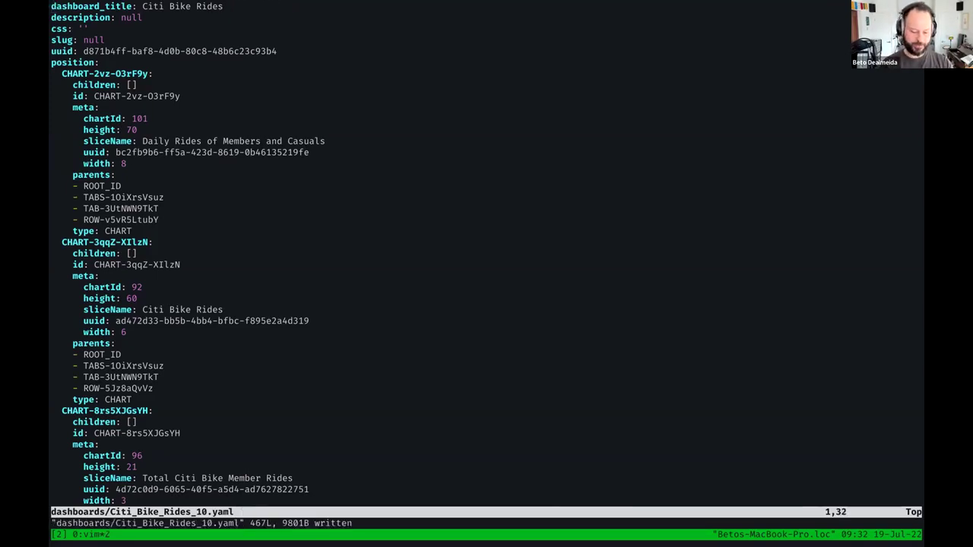
{"action": "key", "text": "ctrl+b"}
{"action": "key", "text": "Left"}
{"action": "key", "text": "Up"}
{"action": "key", "text": "ctrl+b"}
{"action": "key", "text": "Right"}
{"action": "type", "text": ":q"}
{"action": "key", "text": "Return"}
{"action": "key", "text": "Up"}
{"action": "key", "text": "Up"}
{"action": "key", "text": "Return"}
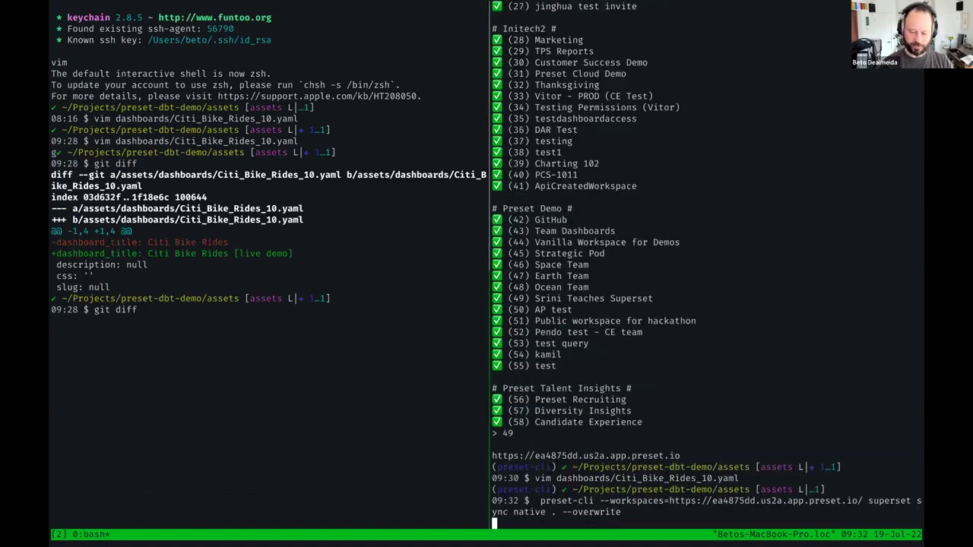
{"action": "key", "text": "super+Tab"}
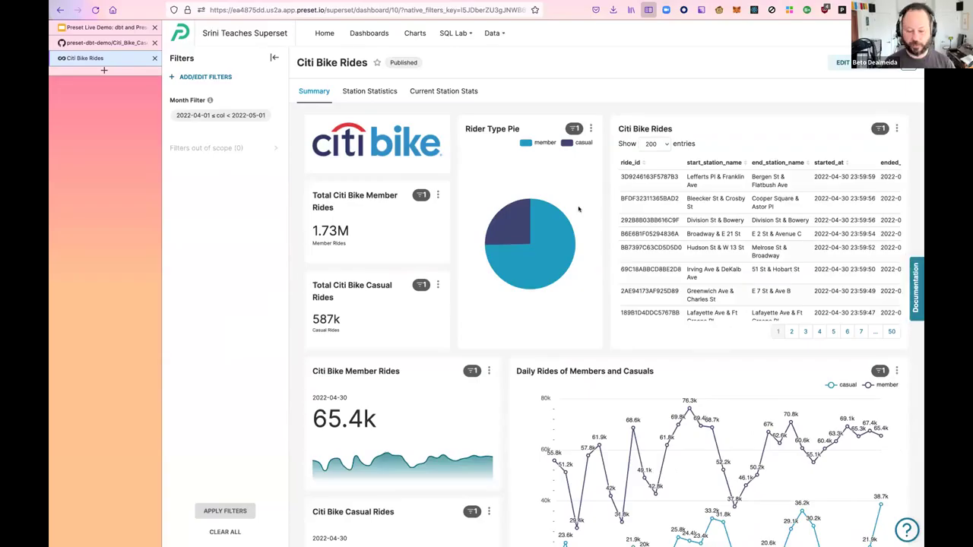